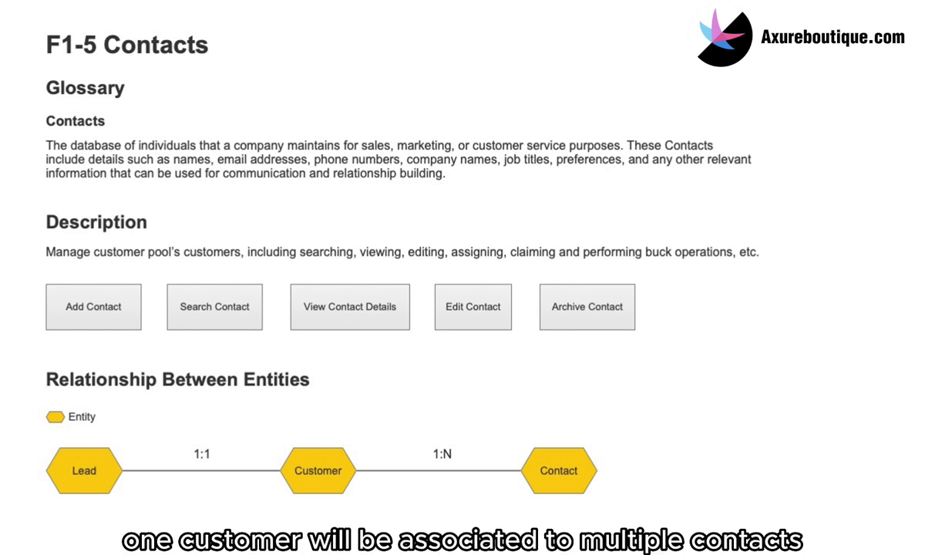
Scroll down to the Method 1 and Method 2 diagrams for associating contacts and leads.
scroll(397, 270, down, 10)
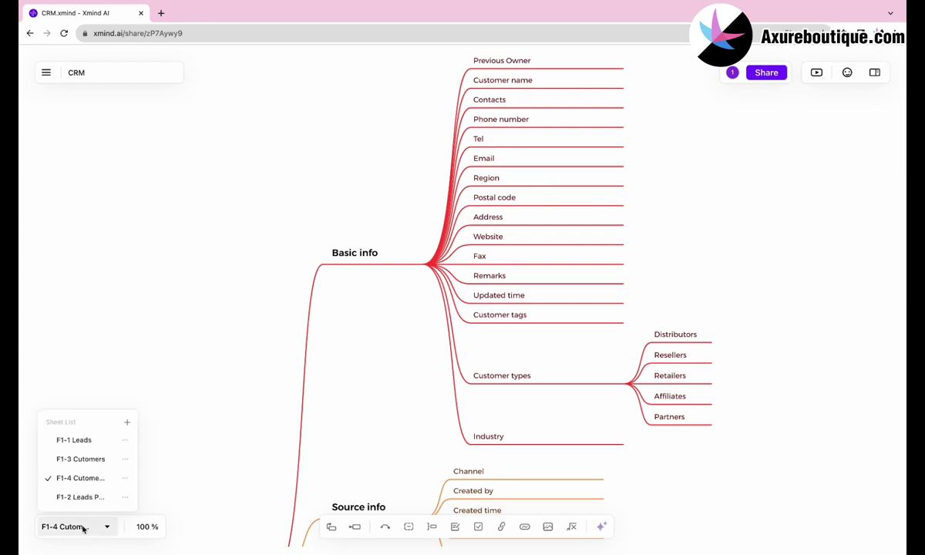
Duplicate the F1-3 Customers sheet.
click(95, 460)
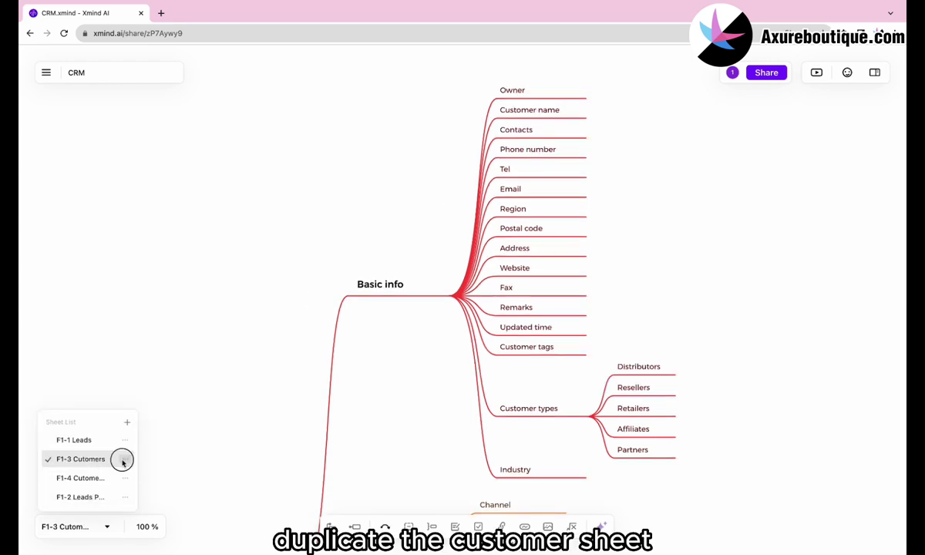
click(124, 460)
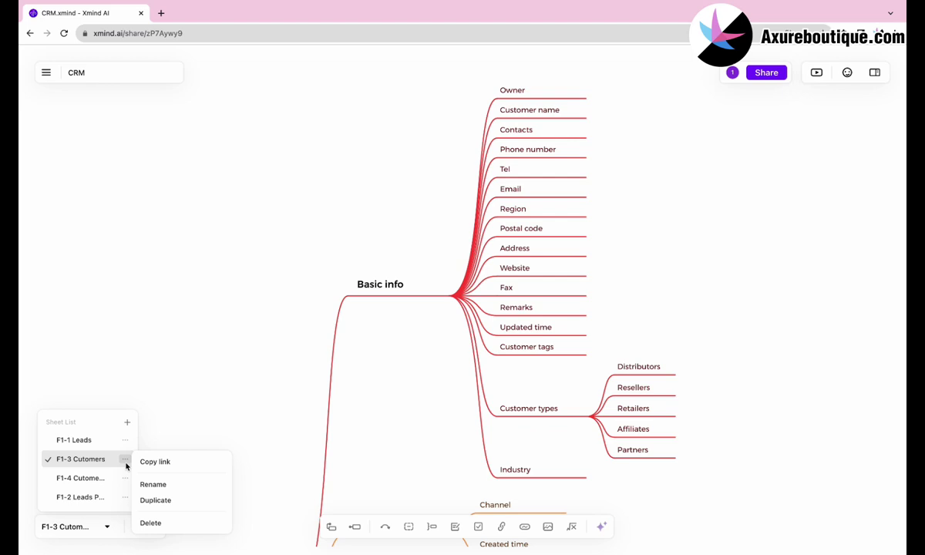
click(151, 499)
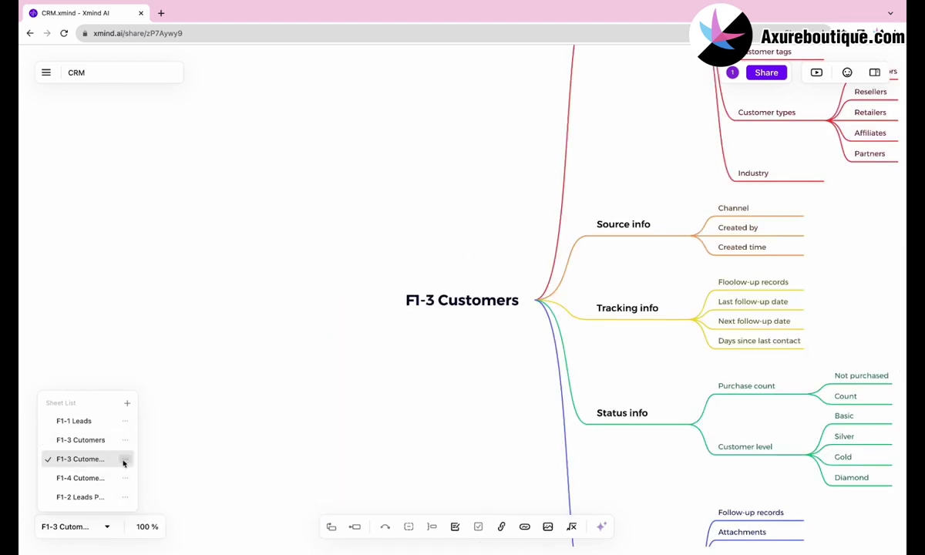
Rename the copied sheet to 'F1-5 Contacts' and bring its map into view.
click(124, 459)
click(151, 485)
text(F1-5 Contacts)
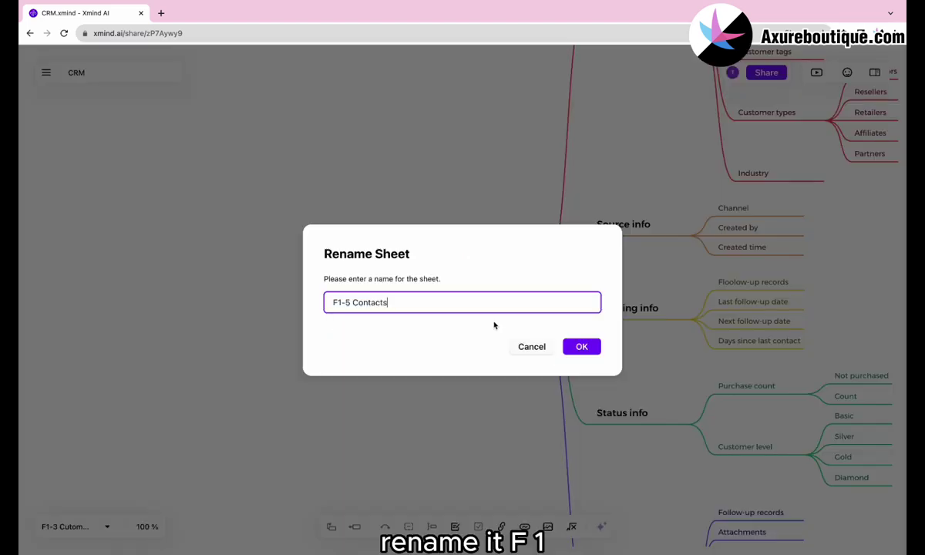
click(582, 347)
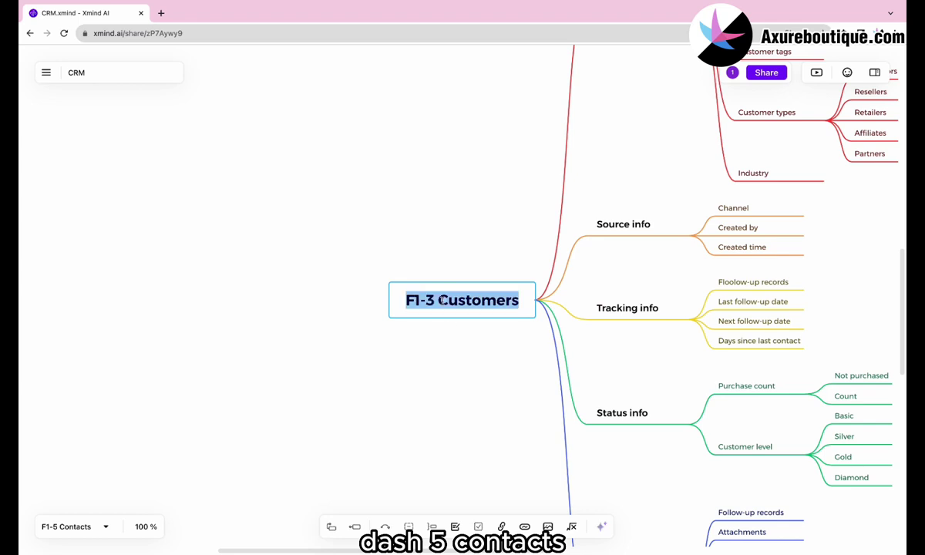
scroll(495, 231, up, 2)
scroll(495, 231, right, 2)
scroll(496, 229, up, 5)
scroll(496, 228, right, 2)
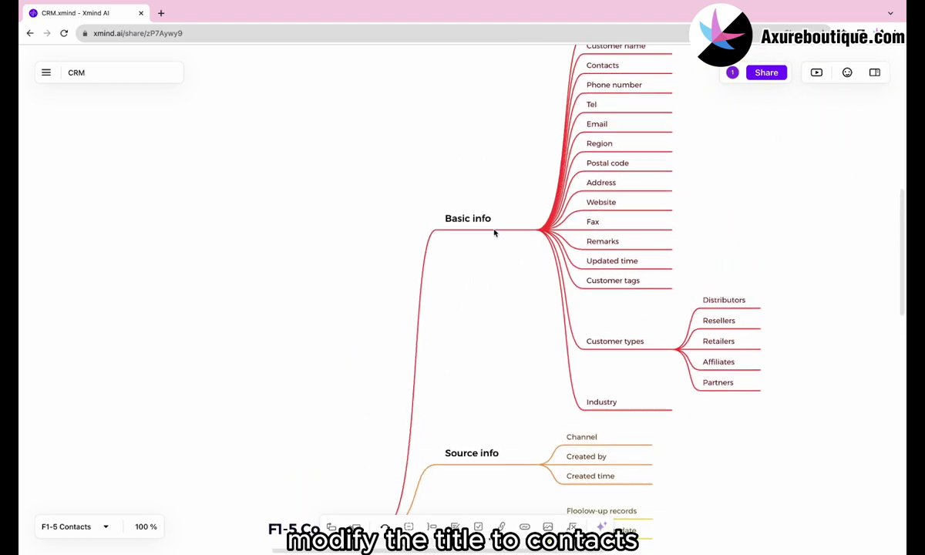
scroll(496, 232, down, 1)
scroll(495, 232, right, 1)
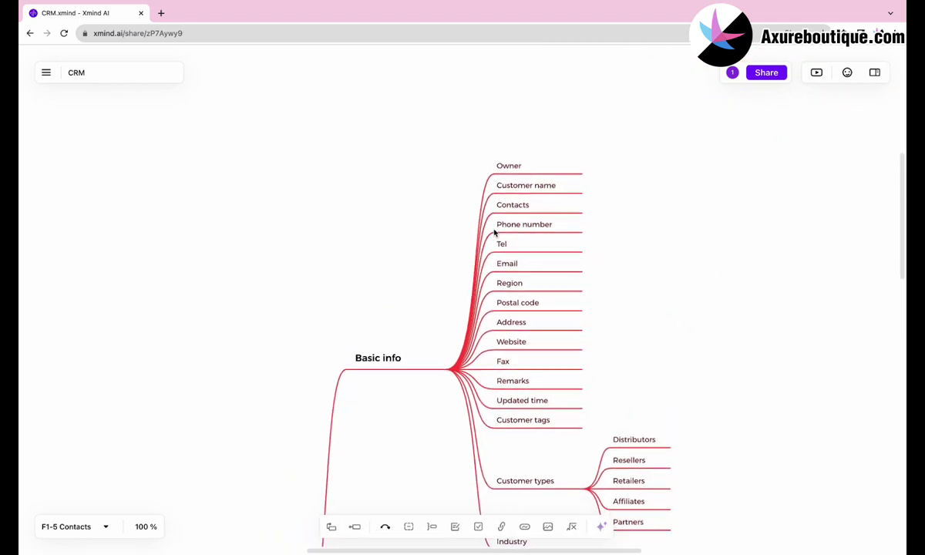
Rename the Owner topic under Basic info to 'Contact name'.
click(513, 165)
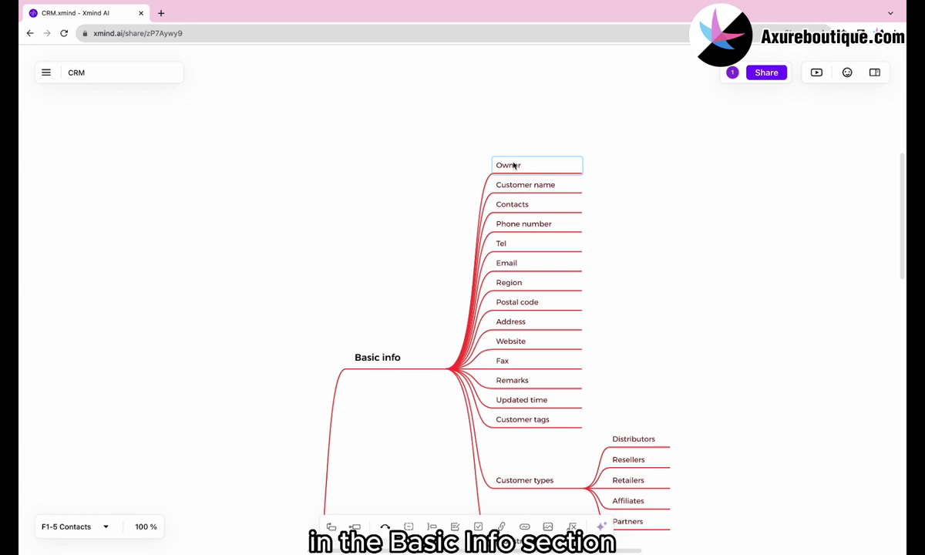
double_click(512, 165)
text(Contact name)
Delete the Contacts, Customer tags, Customer types and Industry topics from Basic info.
click(522, 211)
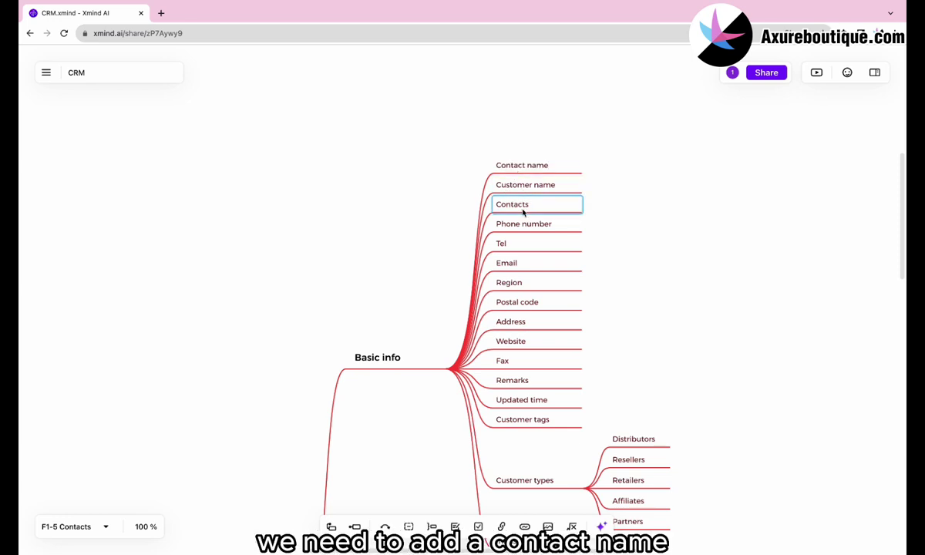
key(Delete)
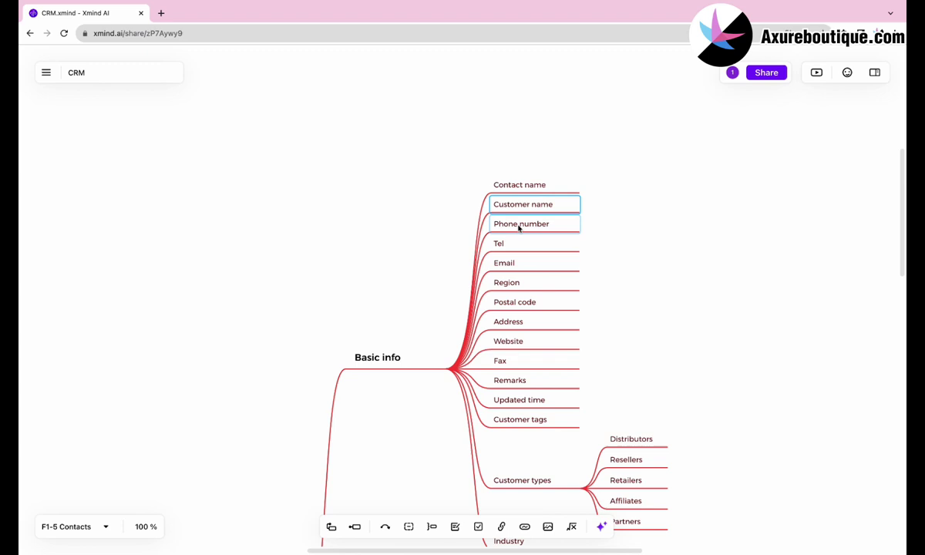
scroll(519, 227, down, 3)
scroll(519, 227, right, 1)
scroll(519, 228, down, 1)
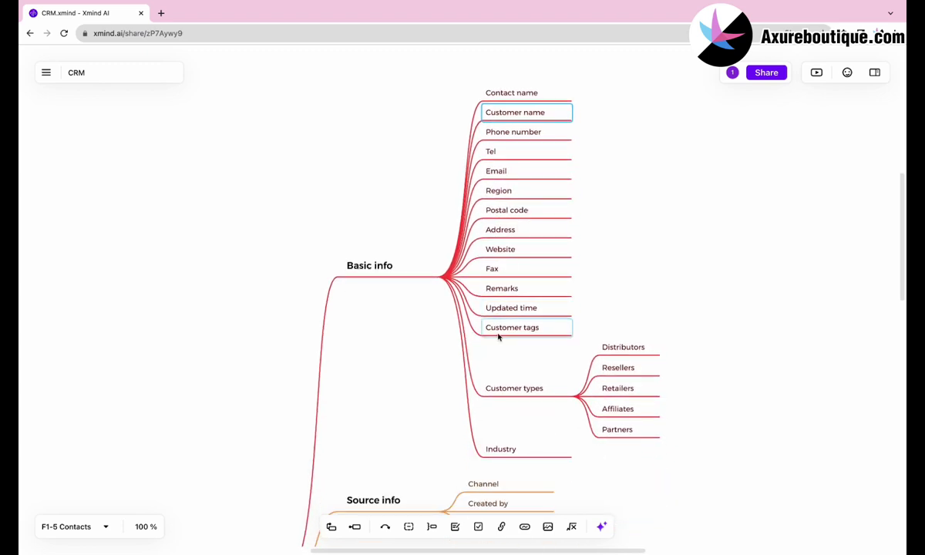
click(504, 308)
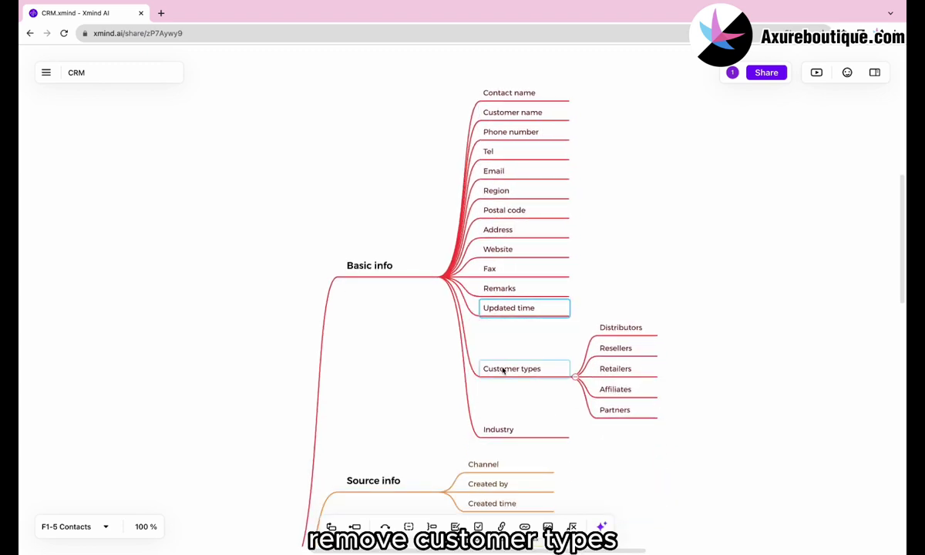
click(501, 369)
key(Delete)
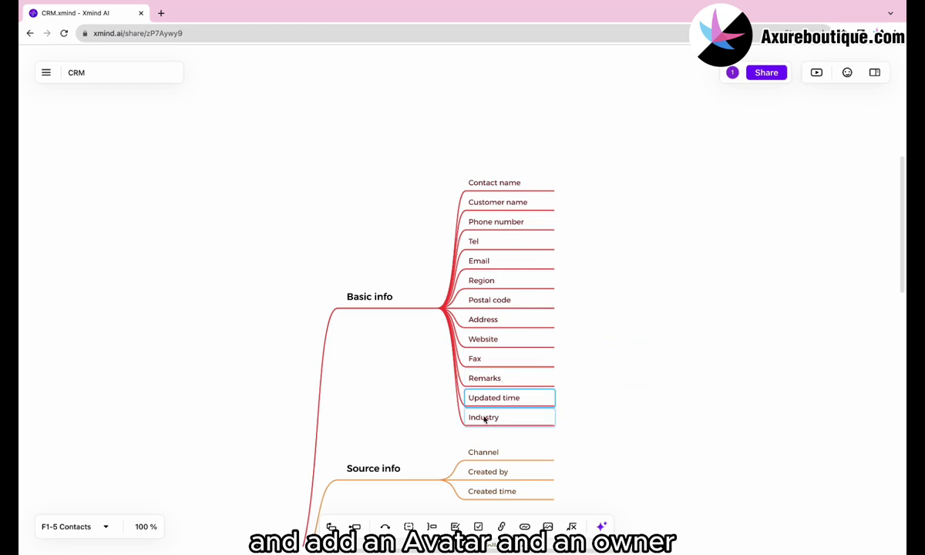
click(486, 416)
key(Delete)
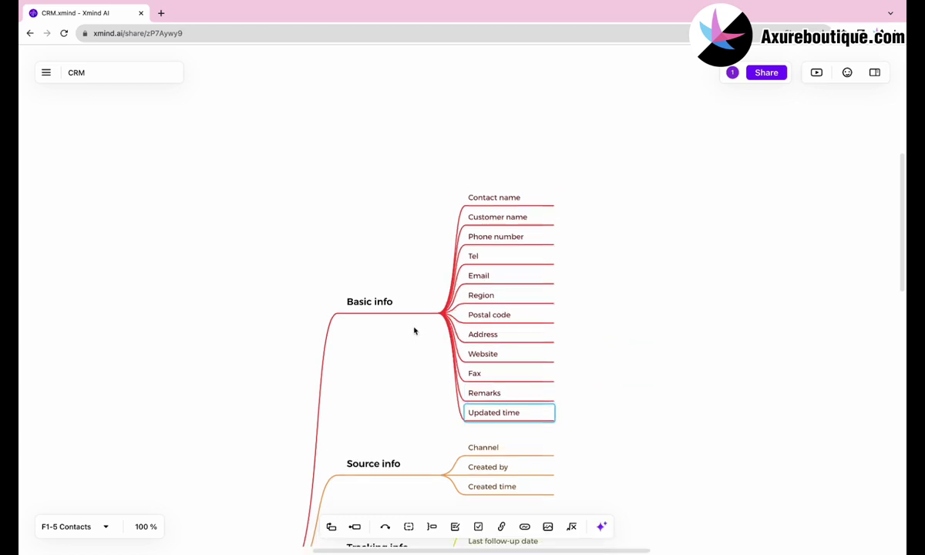
Add 'Avatar' and 'Owner' subtopics to Basic info and move them beneath Contact name.
click(372, 303)
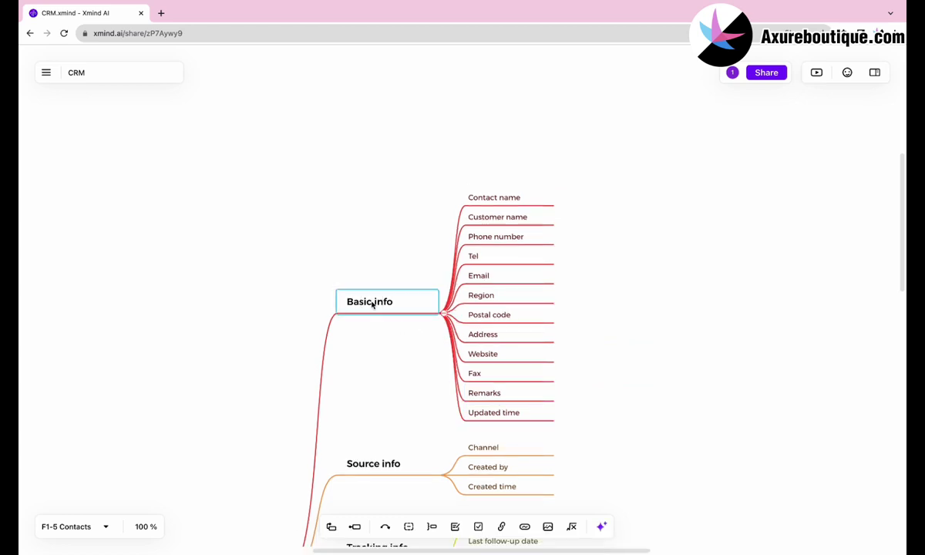
key(Tab)
double_click(498, 417)
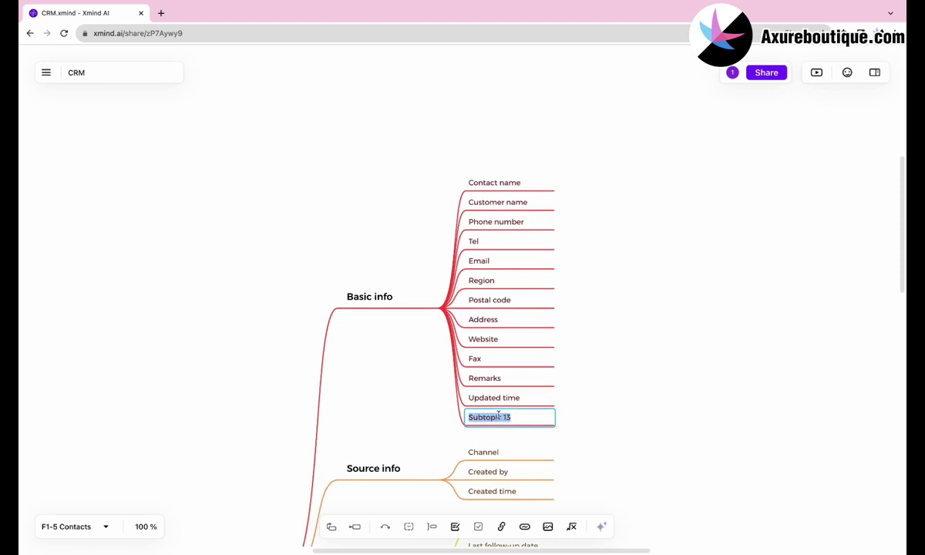
text(Avatar)
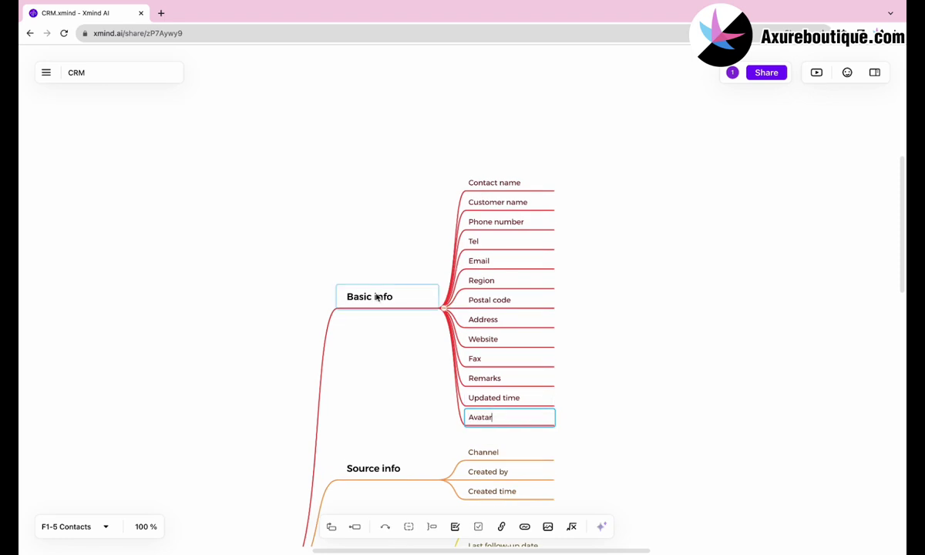
click(376, 299)
key(Tab)
double_click(490, 424)
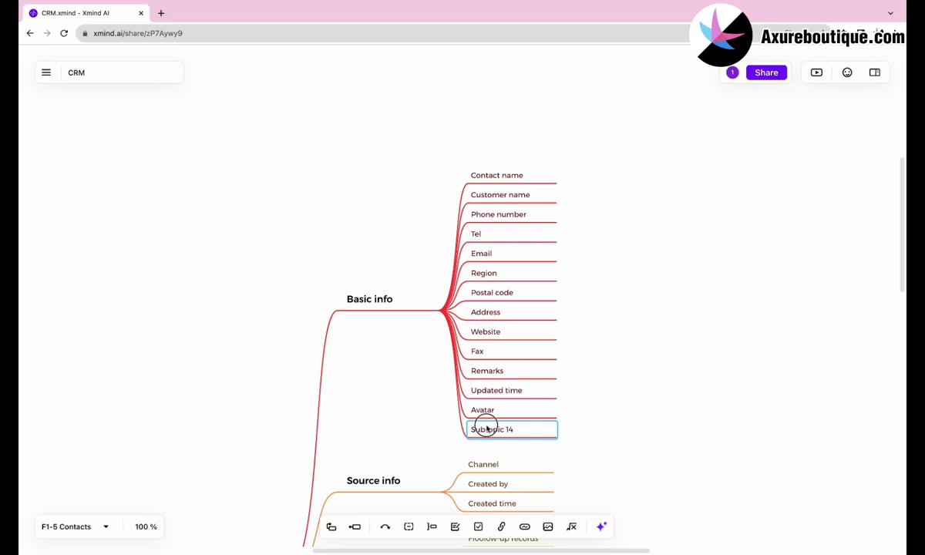
text(Owner)
click(433, 414)
click(488, 410)
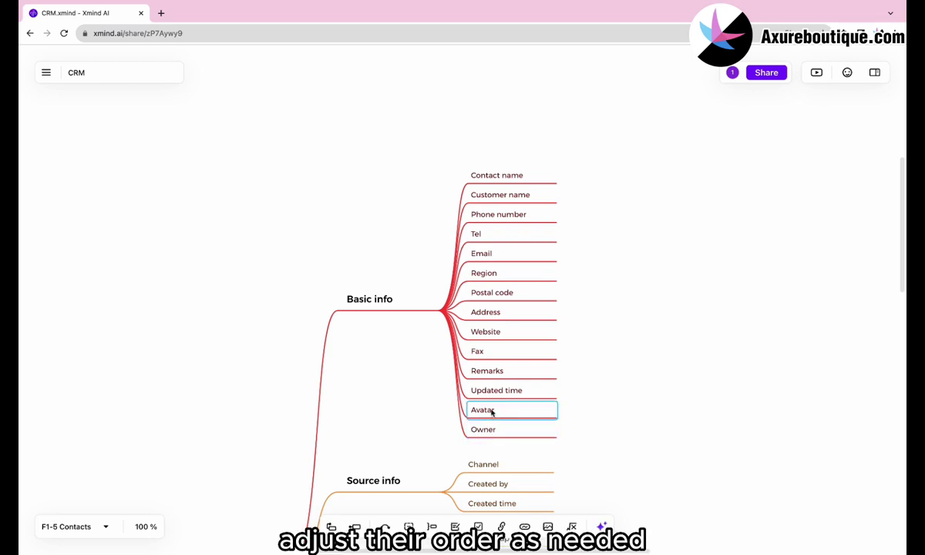
shift+click(483, 428)
drag(479, 409, 489, 202)
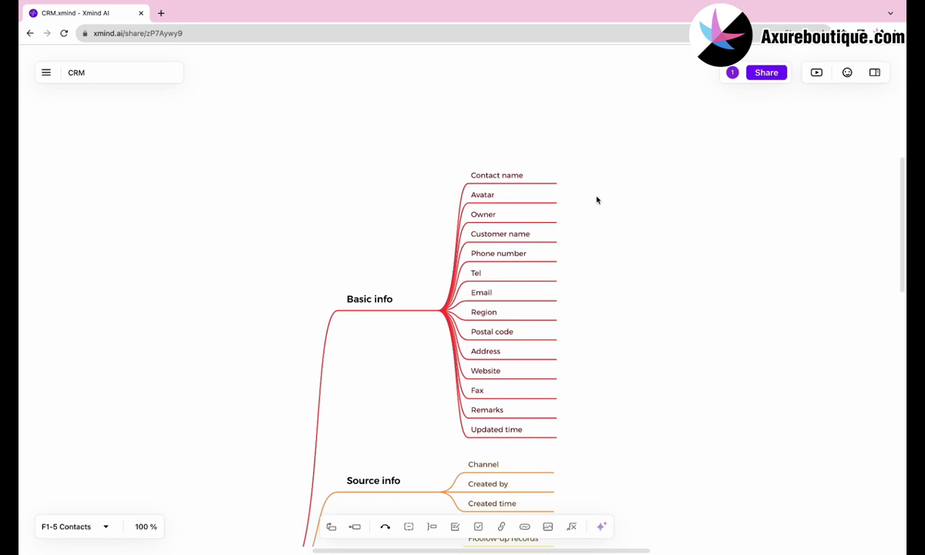
Delete the Channel and Customer level topics.
scroll(532, 308, down, 2)
click(481, 378)
key(Delete)
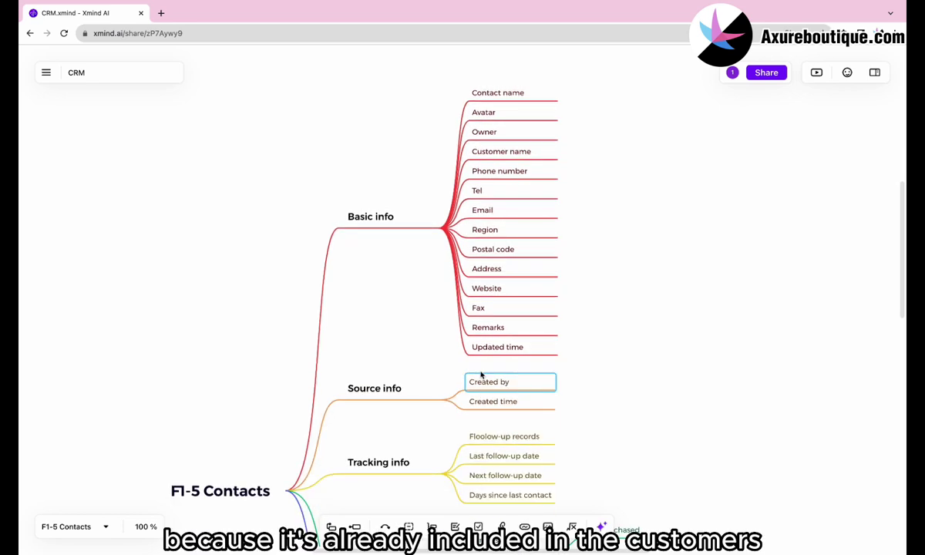
scroll(481, 374, down, 6)
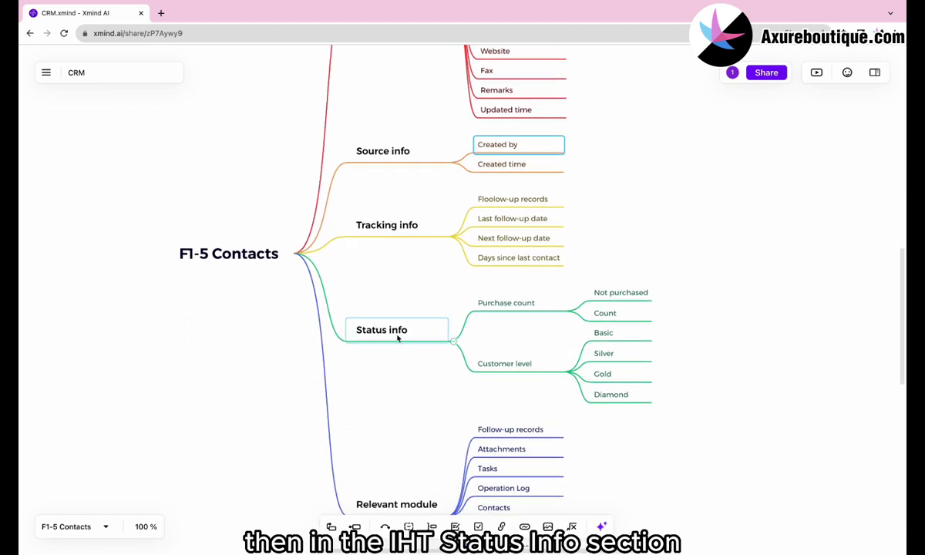
click(502, 361)
key(Up)
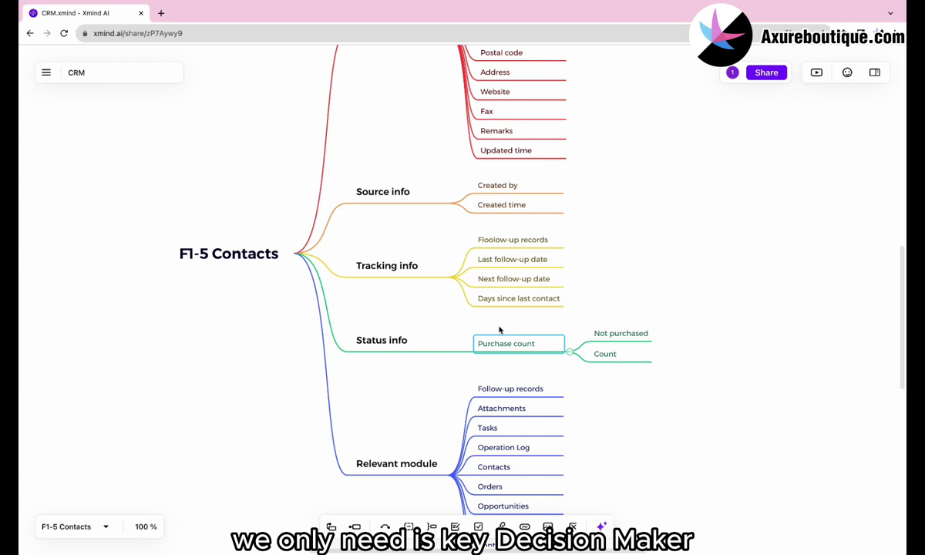
Rename Purchase count to 'Is key decision maker?' and its options to Null and Yes.
click(498, 342)
double_click(500, 343)
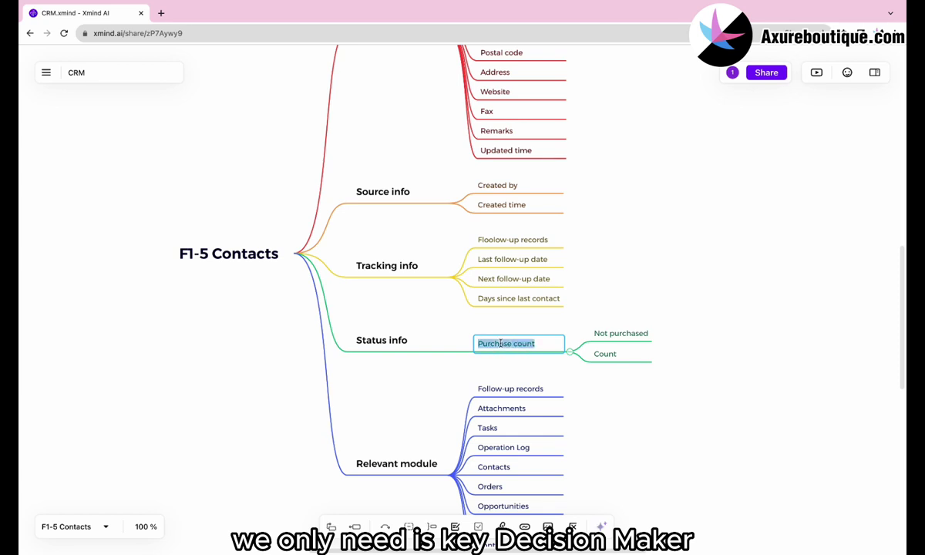
text(Is key decision maker?)
double_click(607, 333)
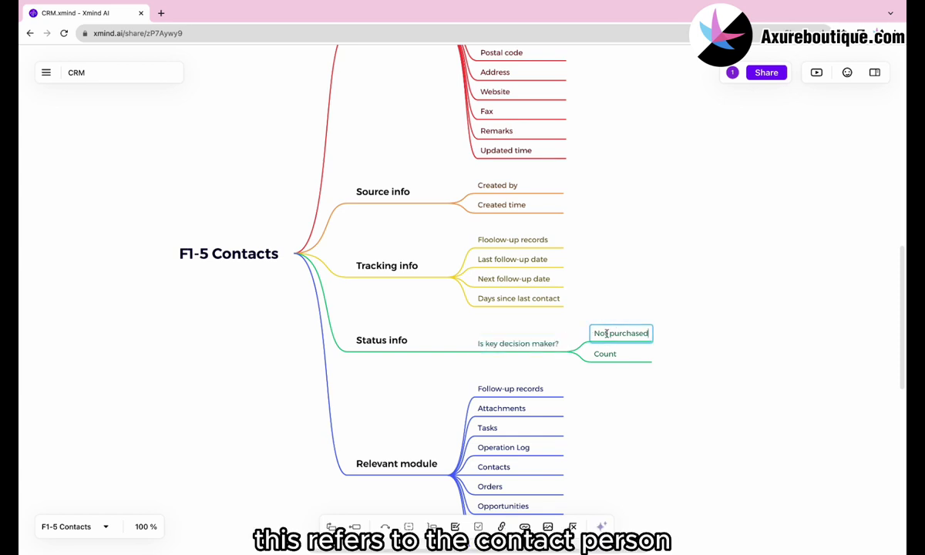
text(Null)
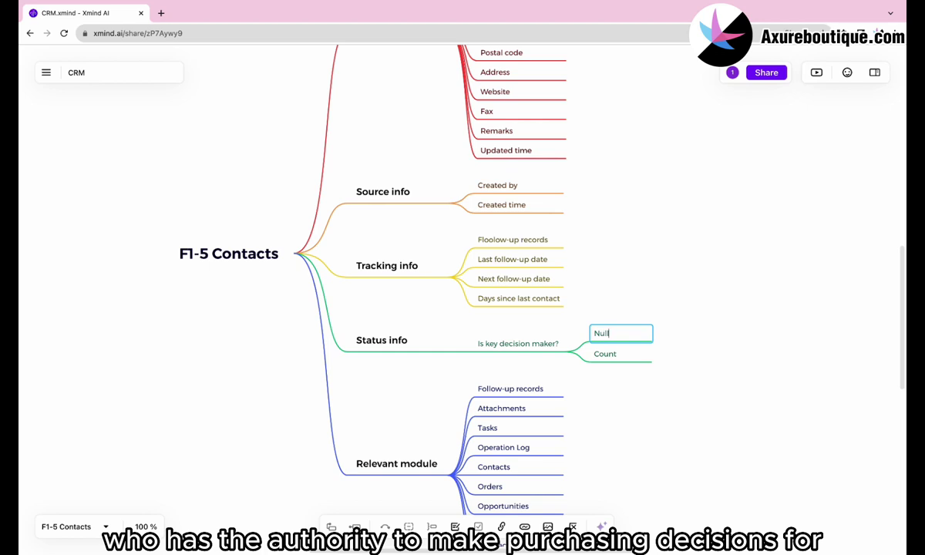
click(614, 353)
double_click(616, 353)
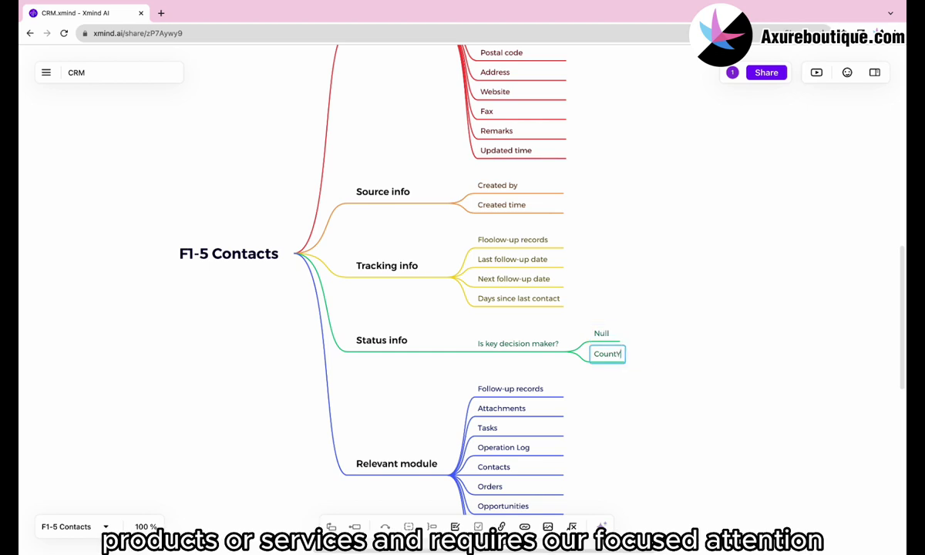
text(Yes)
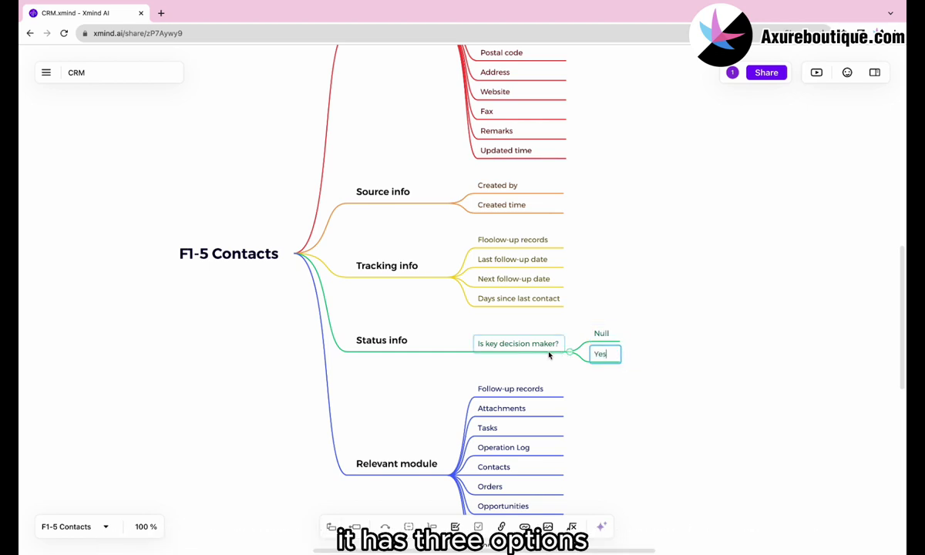
Add a third option 'No' under Is key decision maker?
click(542, 348)
key(Tab)
double_click(600, 364)
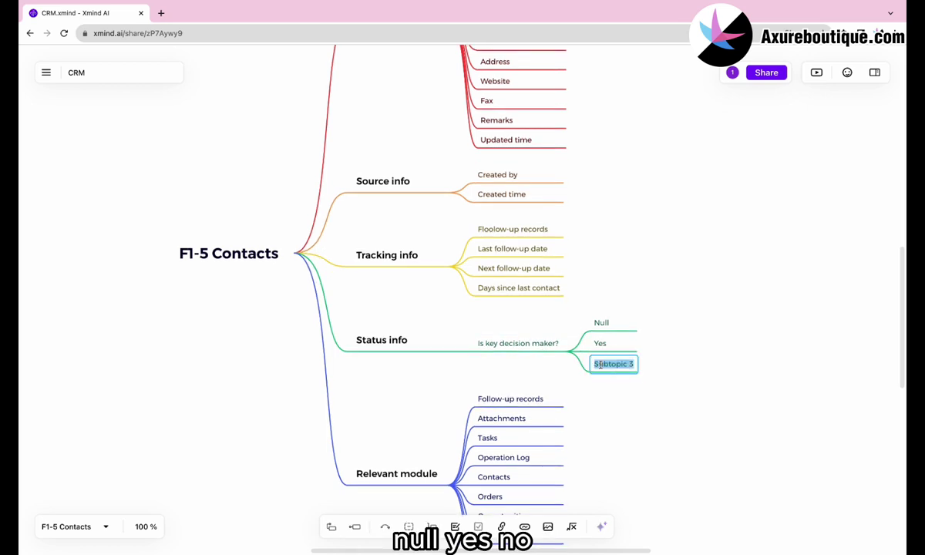
text(No)
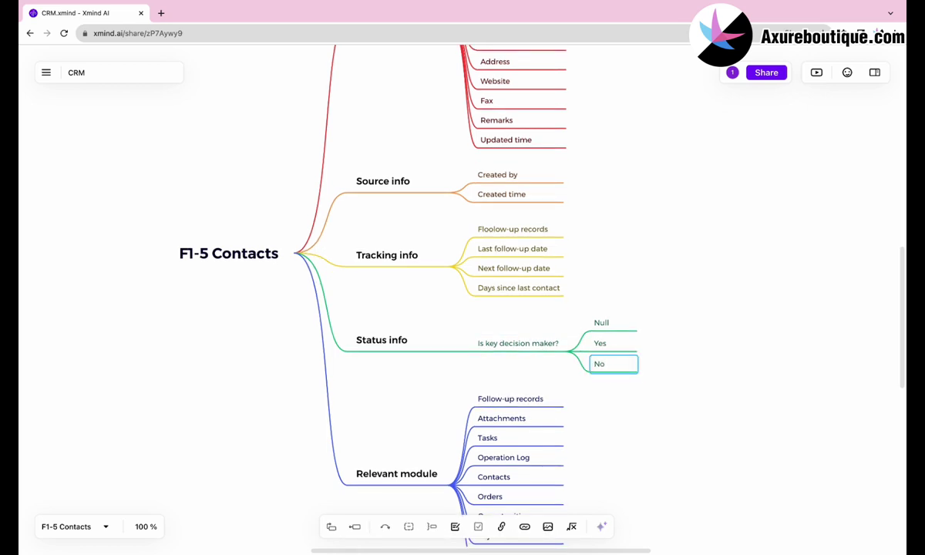
click(605, 442)
scroll(603, 442, down, 3)
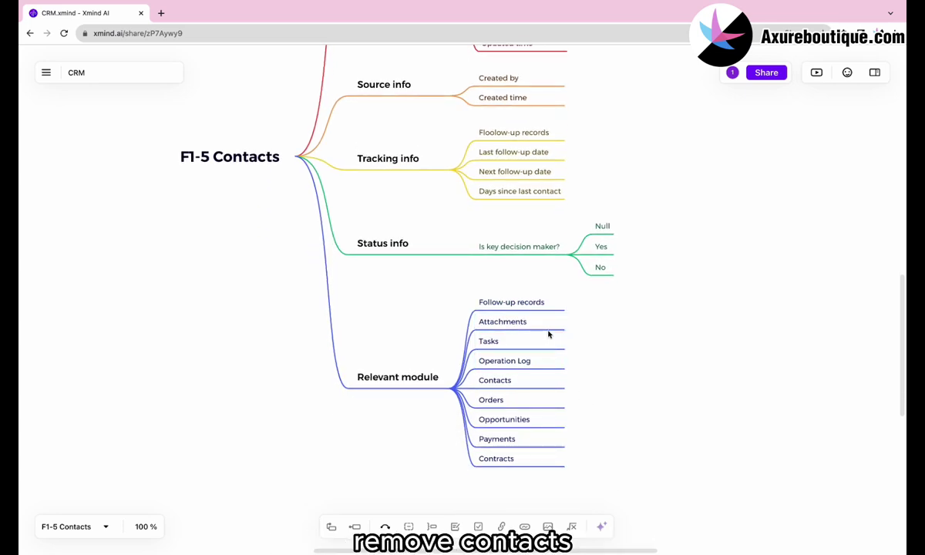
Delete the Contacts node under Relevant module and clear the selection.
click(501, 378)
key(Delete)
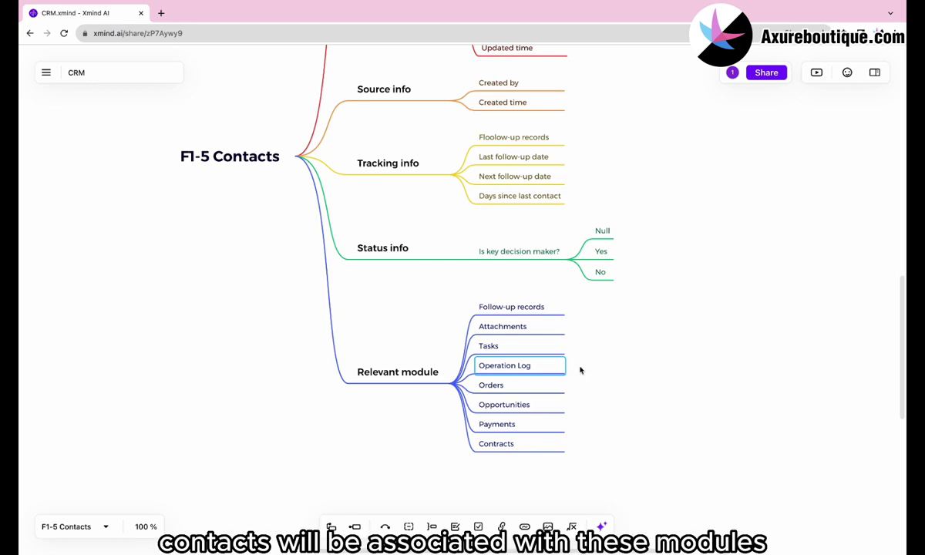
click(667, 398)
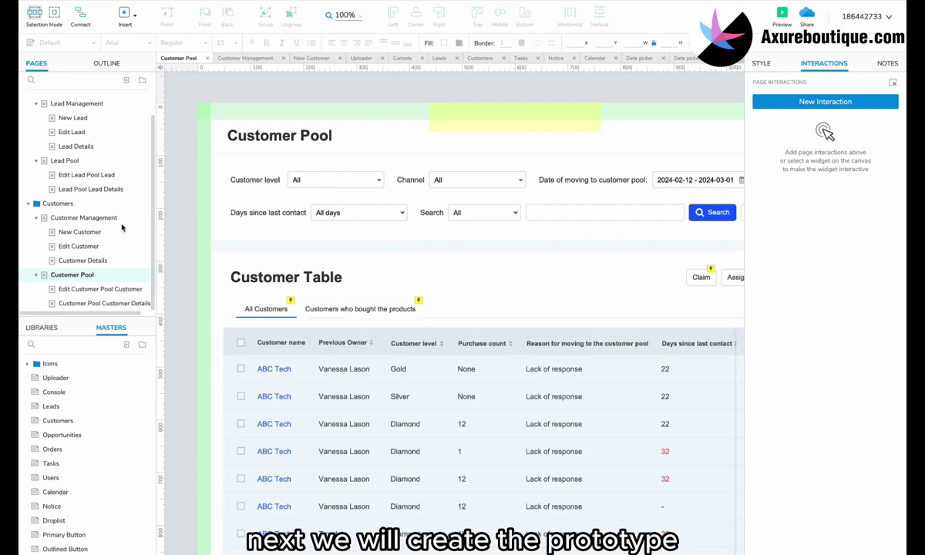
Duplicate the Customers folder and name the copy Contacts.
right_click(80, 206)
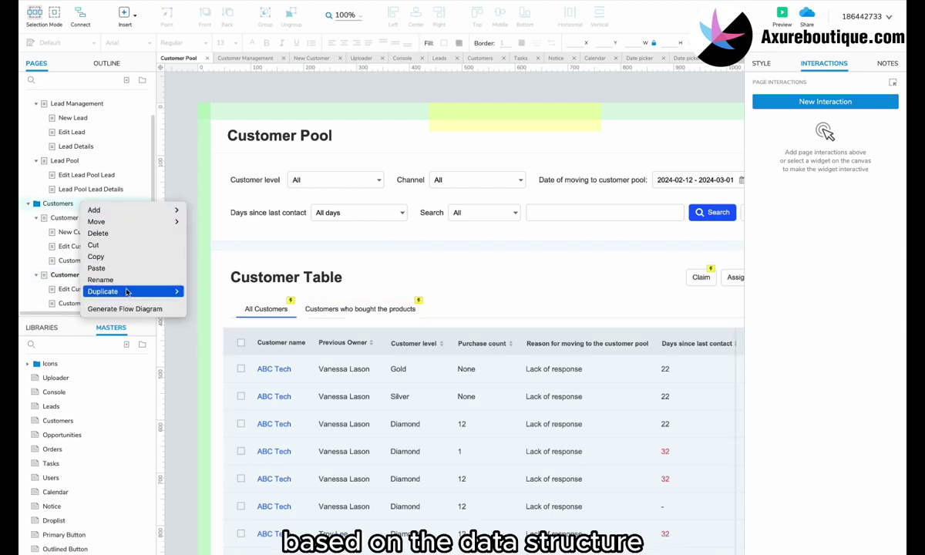
mouse_move(166, 292)
click(209, 305)
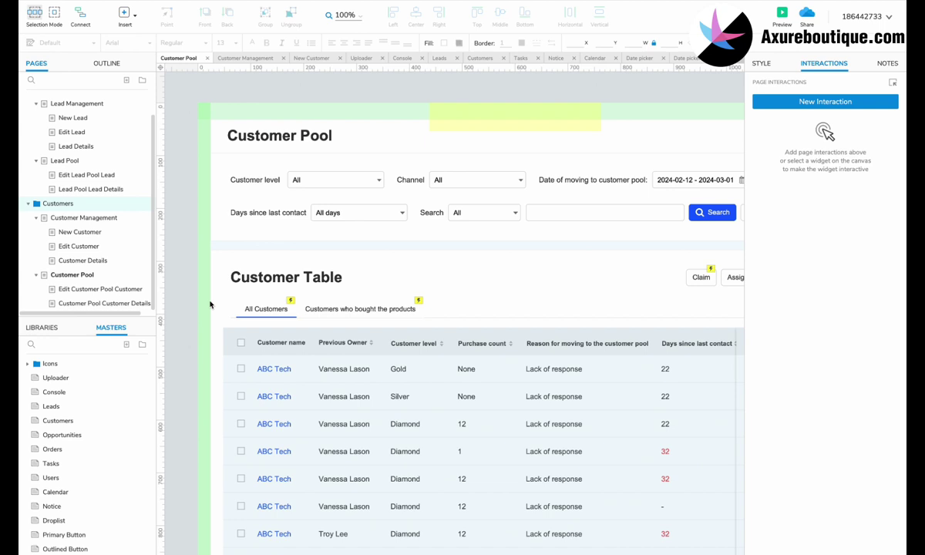
scroll(120, 277, down, 3)
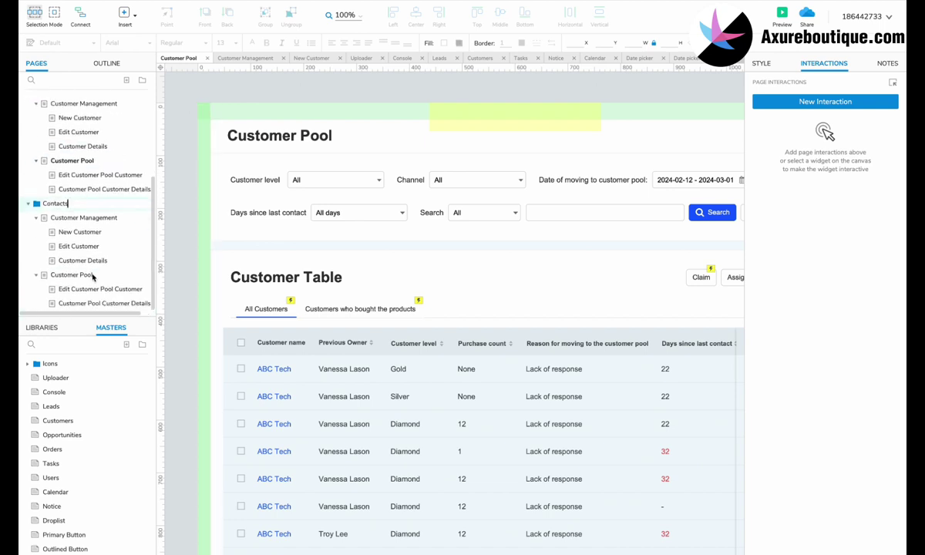
click(85, 218)
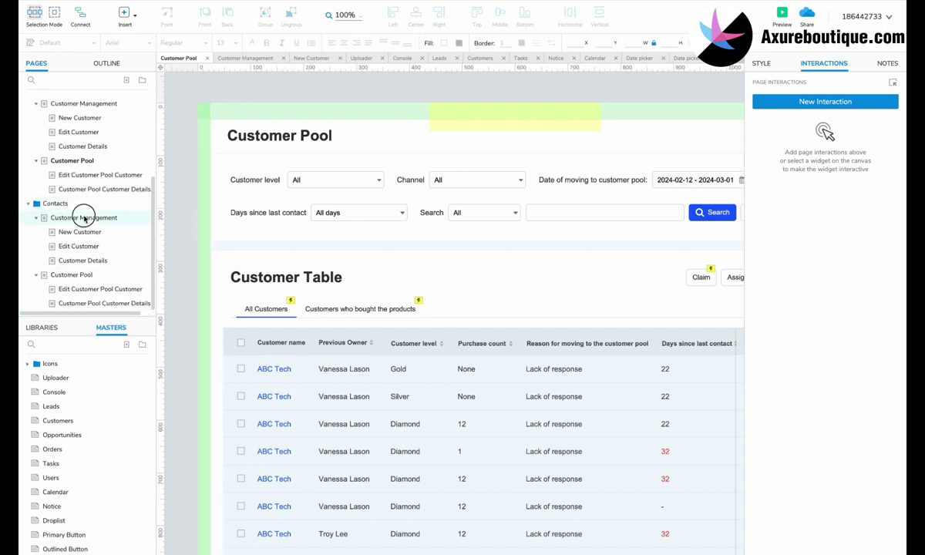
Delete the copied Customer Pool page along with its sub-pages.
right_click(71, 275)
click(84, 301)
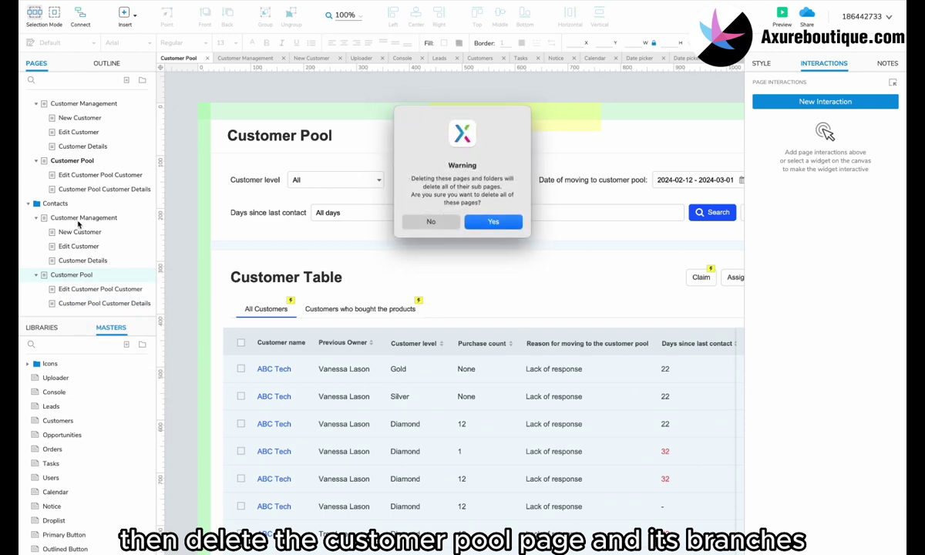
click(490, 222)
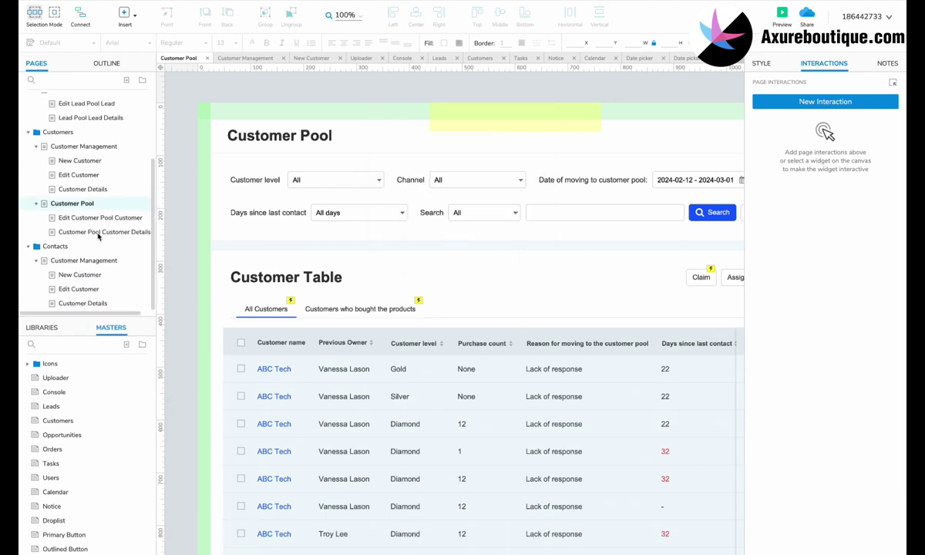
Rename the copied pages to Contact Management and New Contact.
double_click(68, 261)
text(Contact)
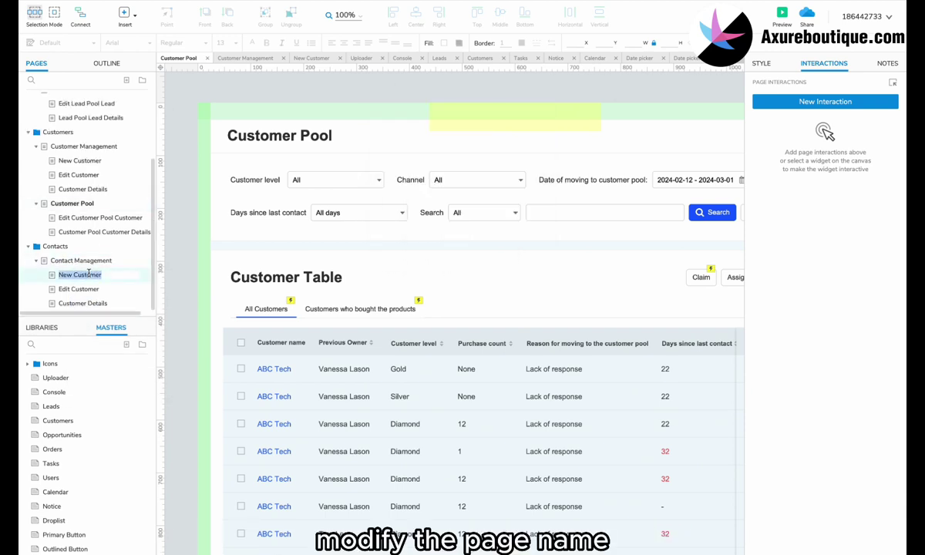
double_click(88, 275)
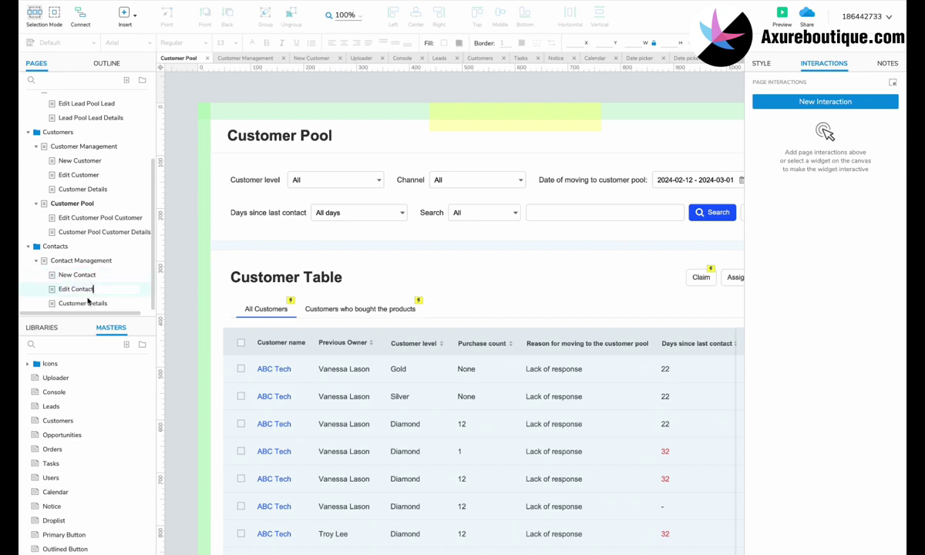
click(79, 262)
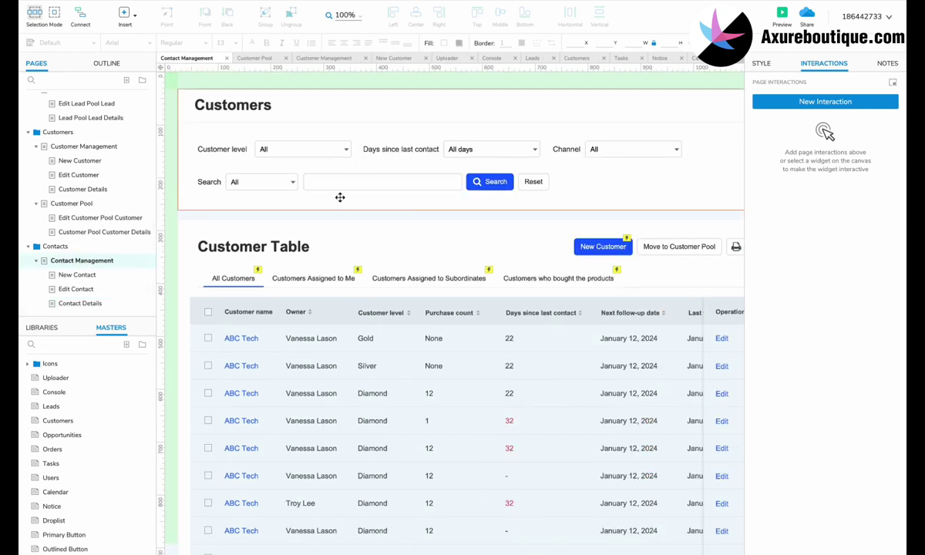
Change the page heading from Customers to Contacts.
double_click(243, 106)
text(Contacts)
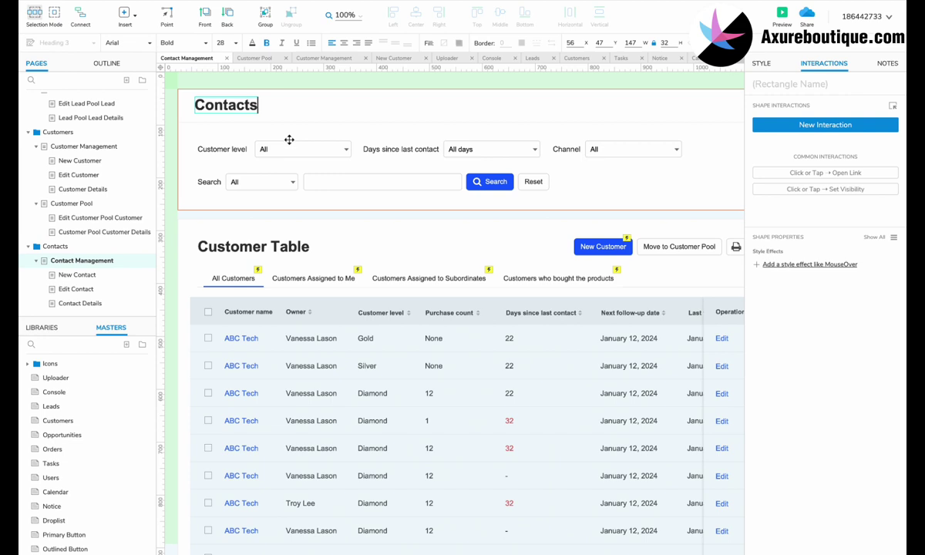
key(Escape)
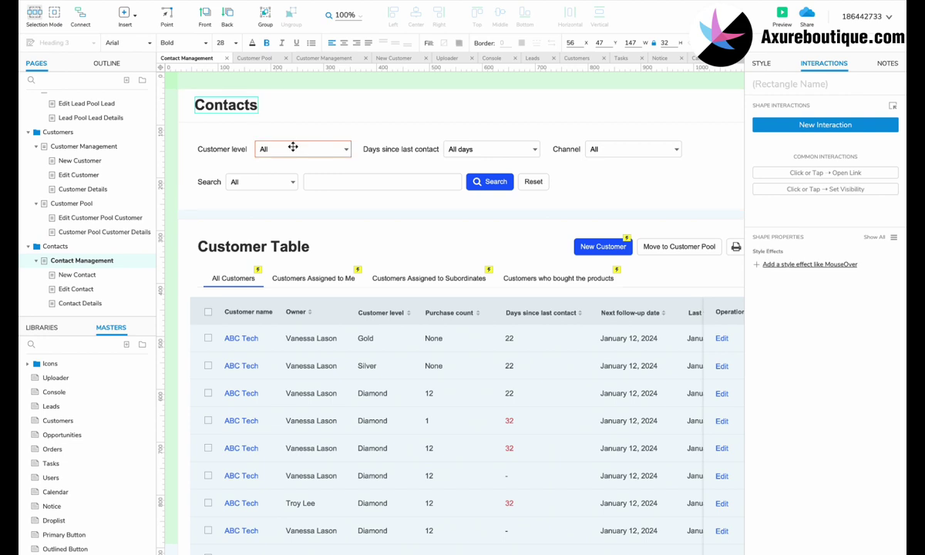
Remove the Customer level filter and shift the Days since last contact and Channel filters left.
click(293, 147)
shift+click(222, 147)
key(ctrl+x)
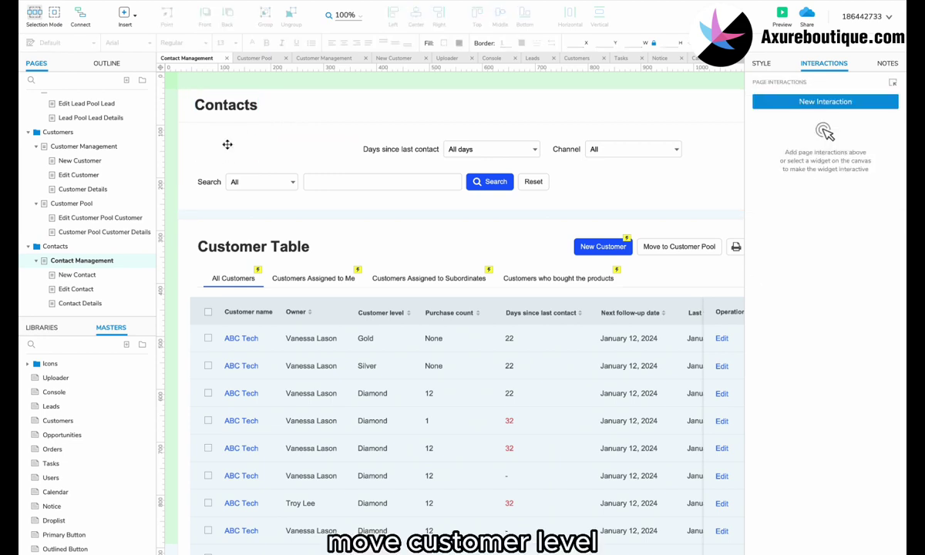
click(377, 152)
shift+click(470, 149)
drag(466, 149, 309, 148)
click(568, 149)
shift+click(614, 148)
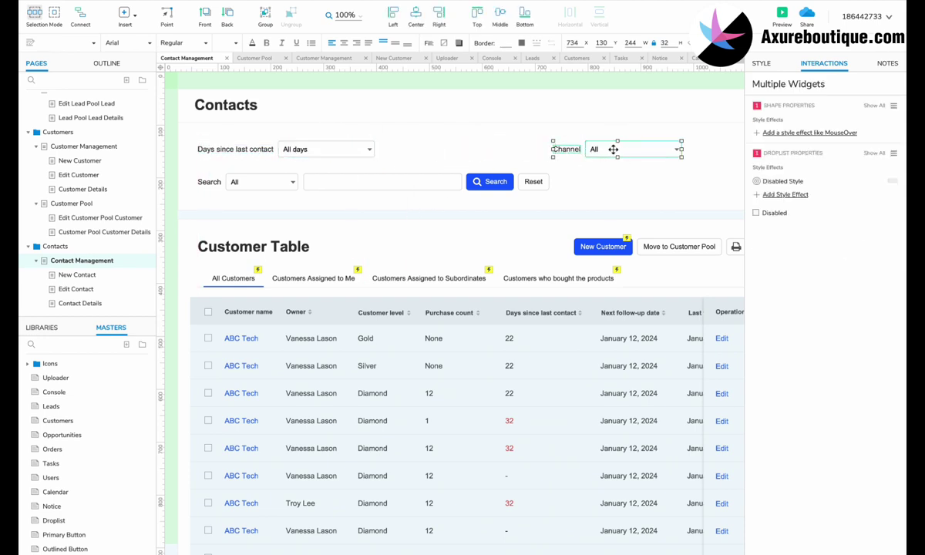
drag(613, 149, 451, 148)
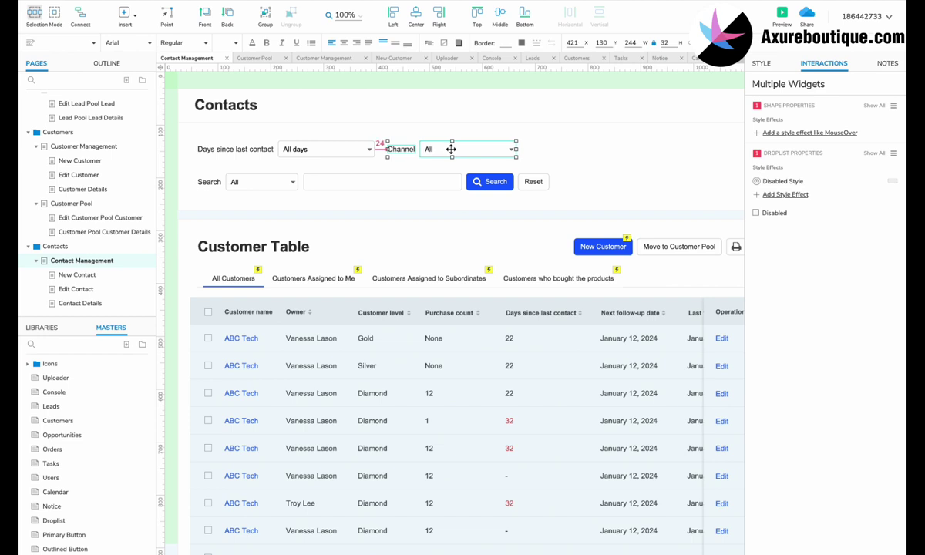
Relabel the Channel filter 'Is key decision maker?' and align its dropdown beside the label.
click(451, 149)
drag(441, 149, 505, 149)
click(407, 149)
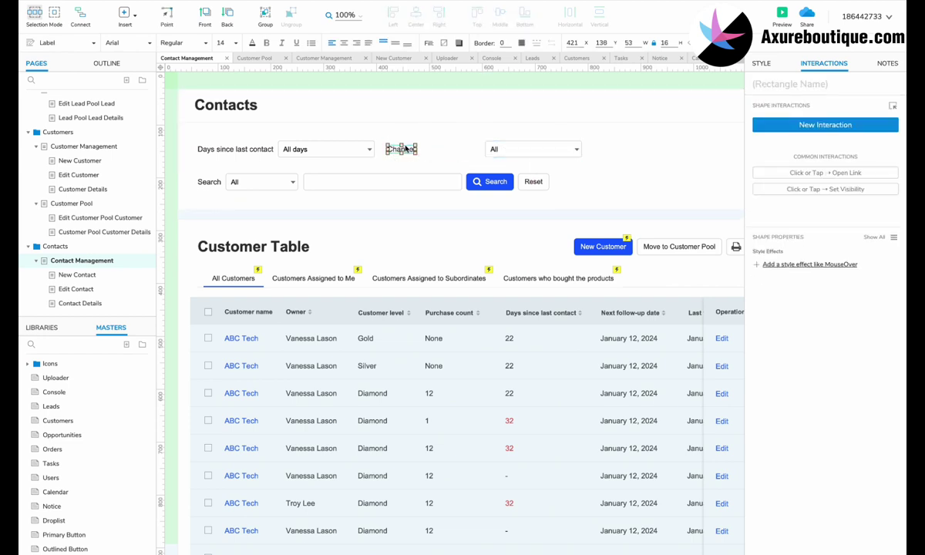
double_click(401, 148)
key(ctrl+v)
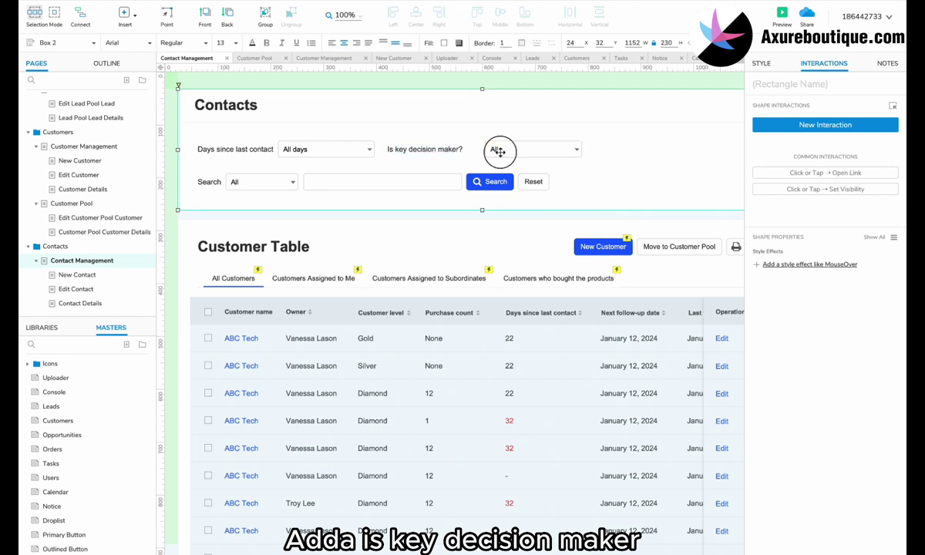
click(490, 150)
drag(489, 150, 480, 153)
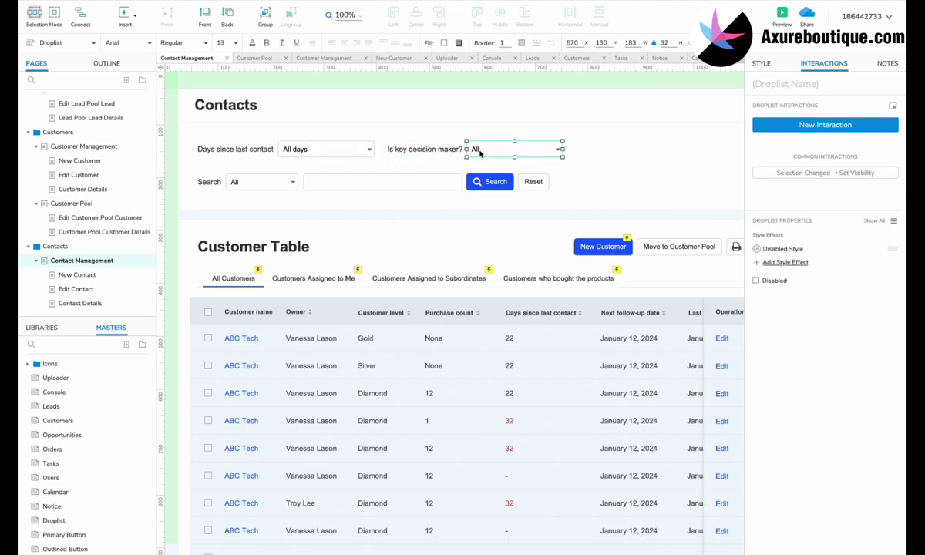
key(Right)
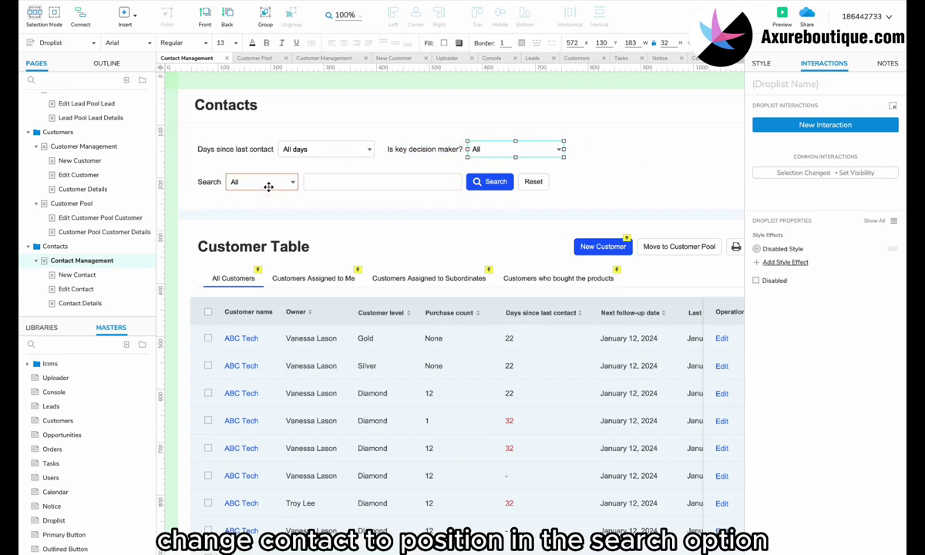
Change the Search dropdown option Contact to Position.
double_click(268, 187)
click(414, 287)
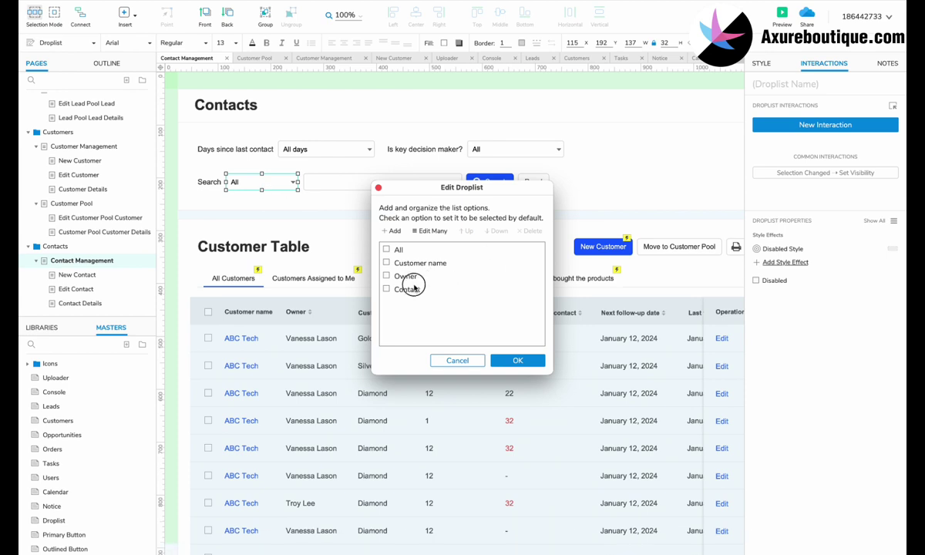
click(393, 230)
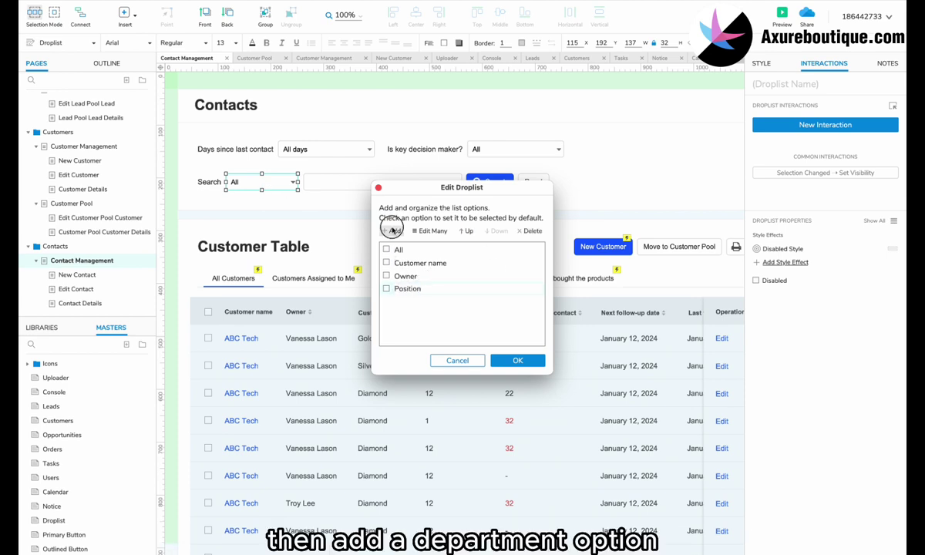
click(518, 361)
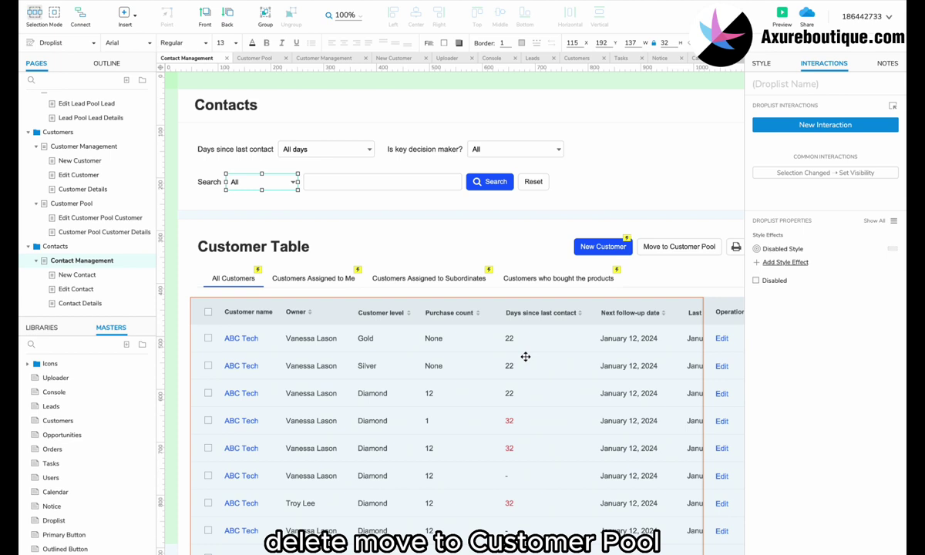
Delete the Move to Customer Pool button and place the New Contact button beside Print.
click(678, 246)
scroll(663, 251, right, 2)
key(Delete)
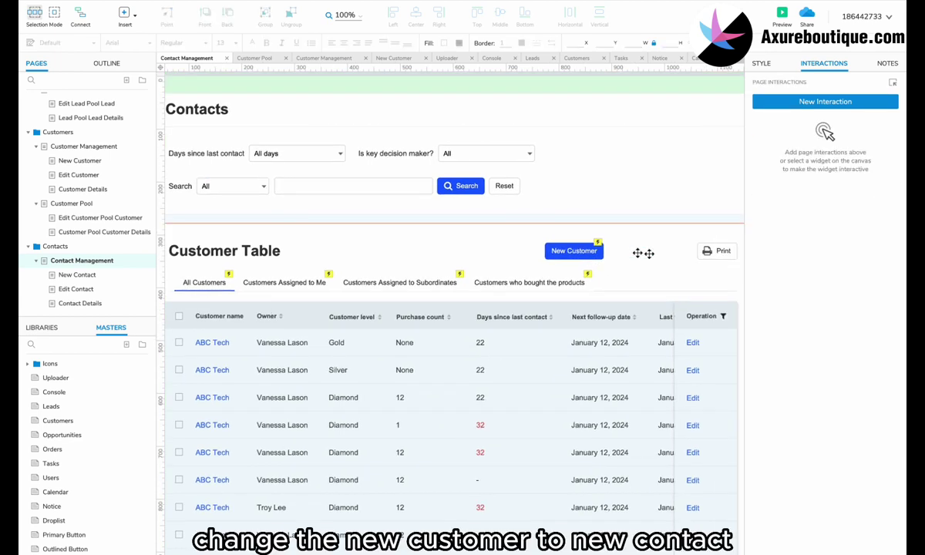
click(558, 251)
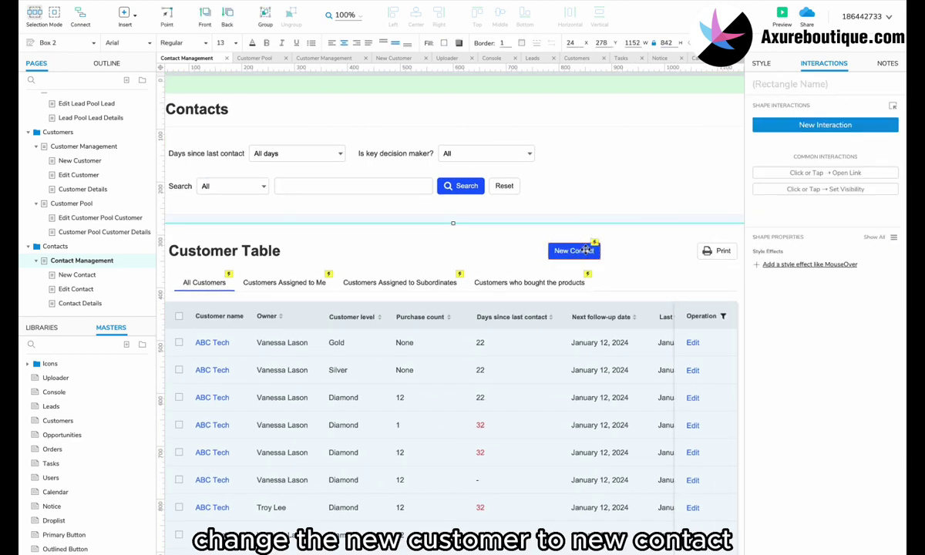
drag(574, 250, 665, 250)
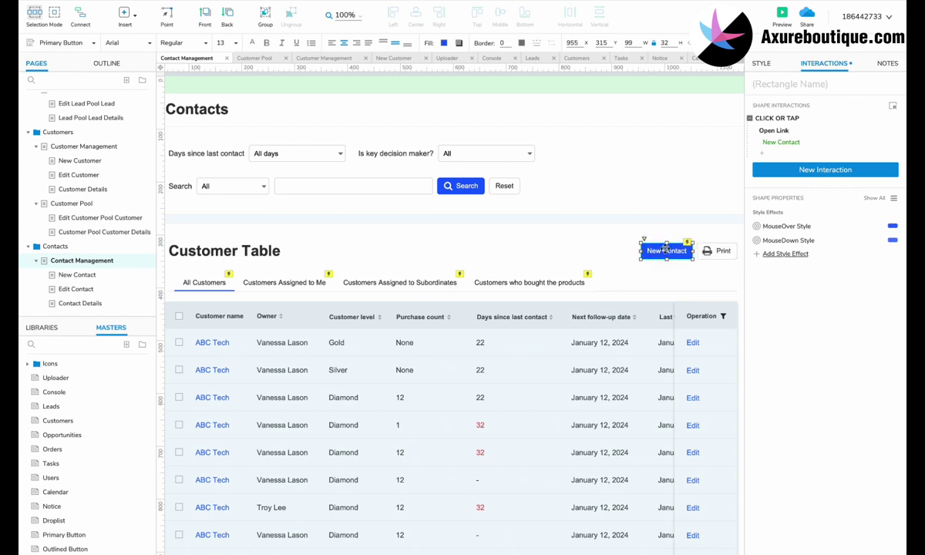
Delete the 'Customers who bought the products' tab and rename 'Customers Assigned to Me' to 'Contacts Assigned to Me'.
scroll(500, 253, left, 2)
click(531, 278)
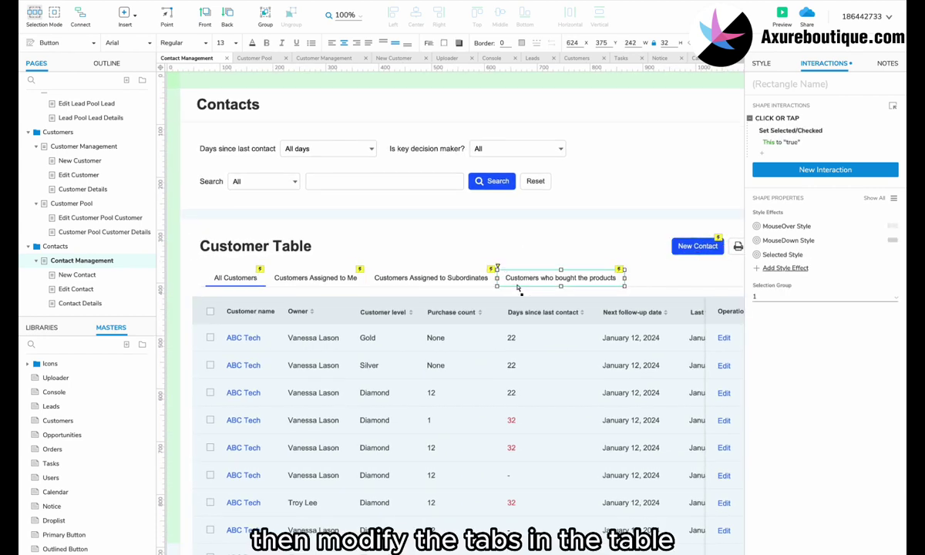
key(Delete)
click(292, 276)
double_click(292, 278)
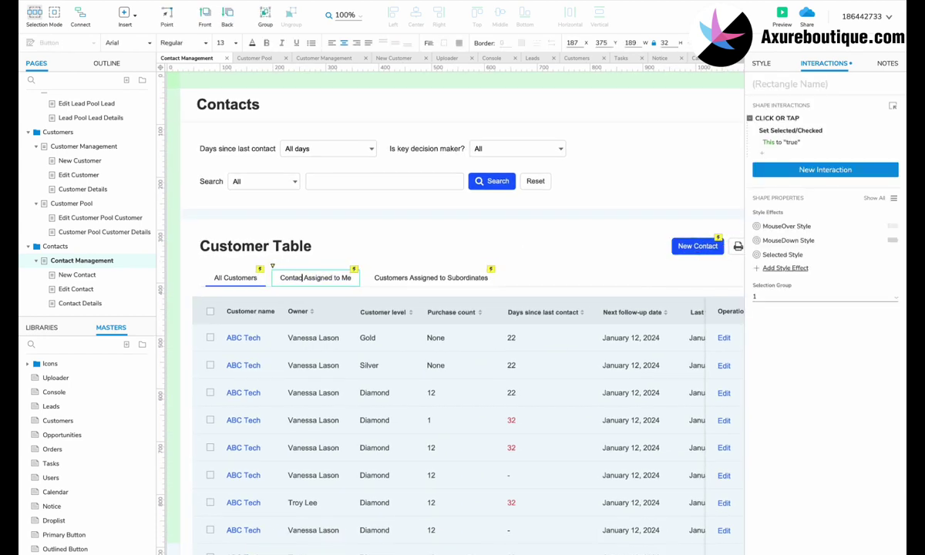
text(ts)
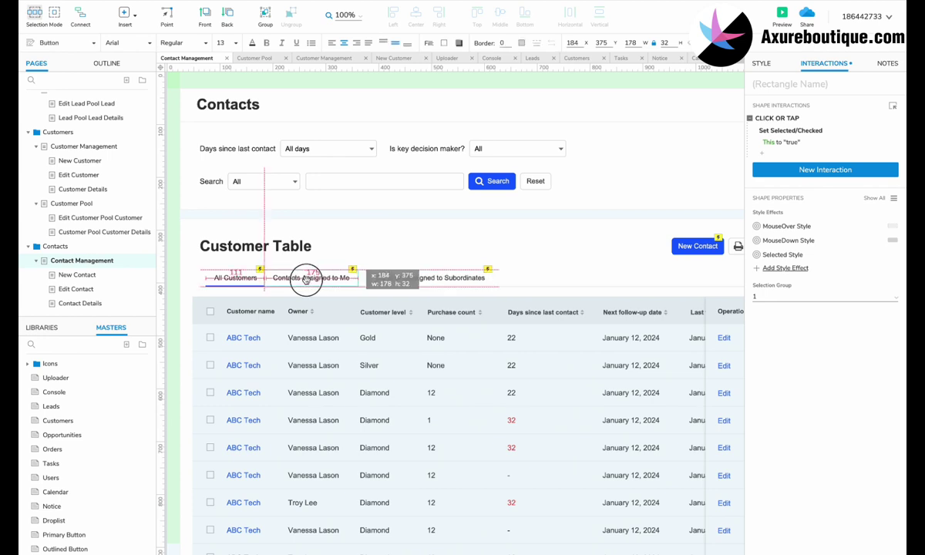
click(385, 330)
scroll(385, 329, down, 3)
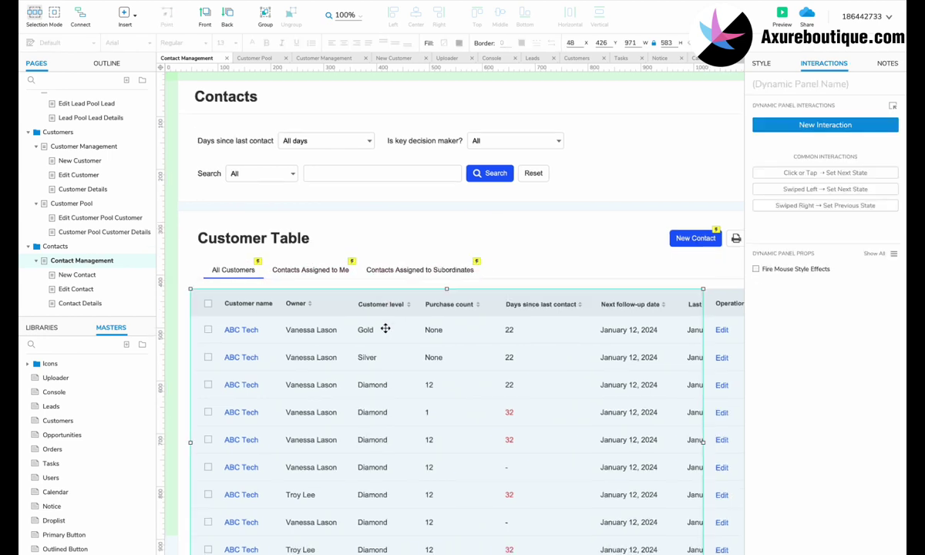
Rename the Customer name column heading to 'Customer'.
double_click(293, 232)
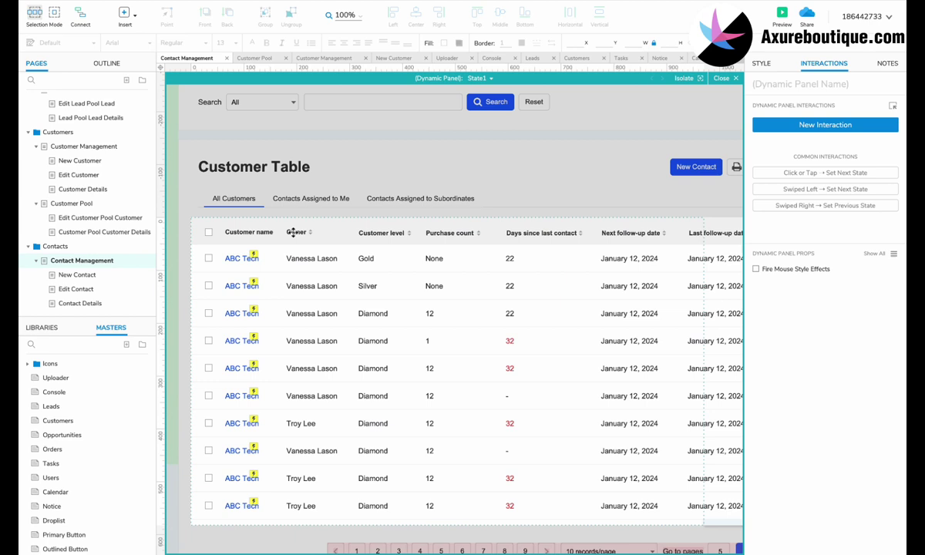
double_click(241, 231)
text(Customer)
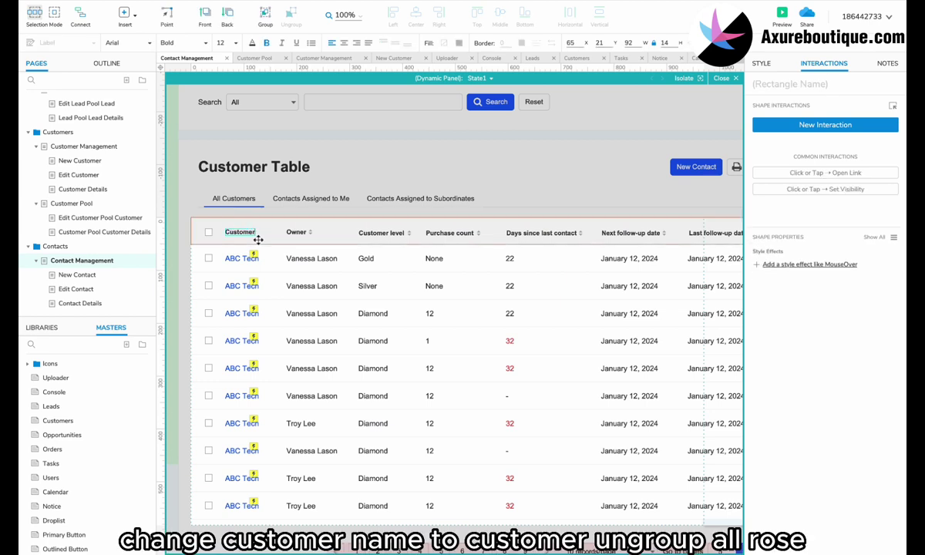
click(267, 246)
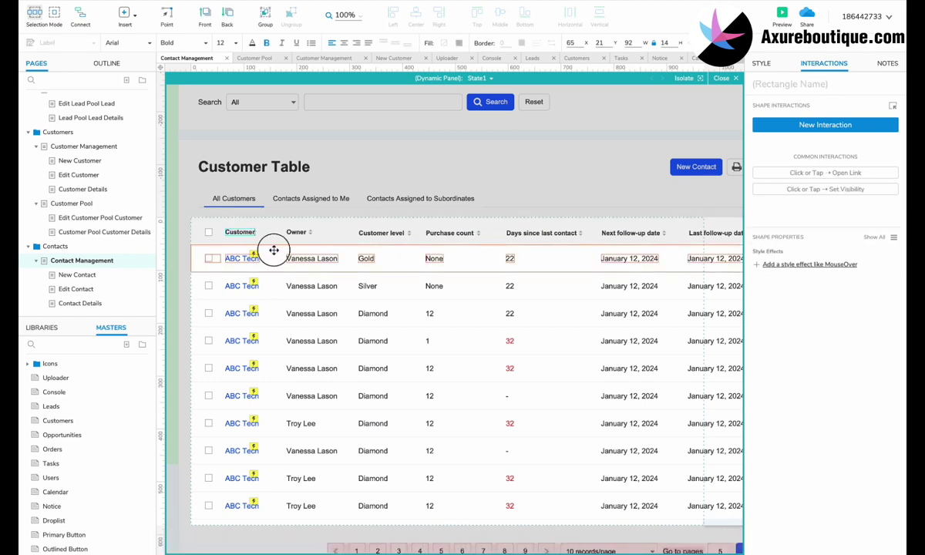
Move the Customer level column beside the checkboxes and rename its heading 'Contactname'.
double_click(369, 234)
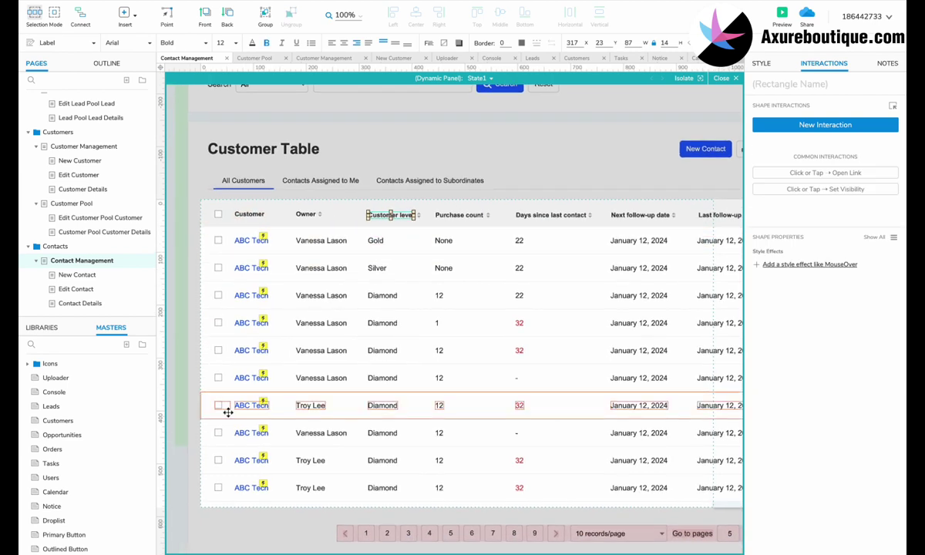
drag(258, 537, 252, 182)
click(254, 208)
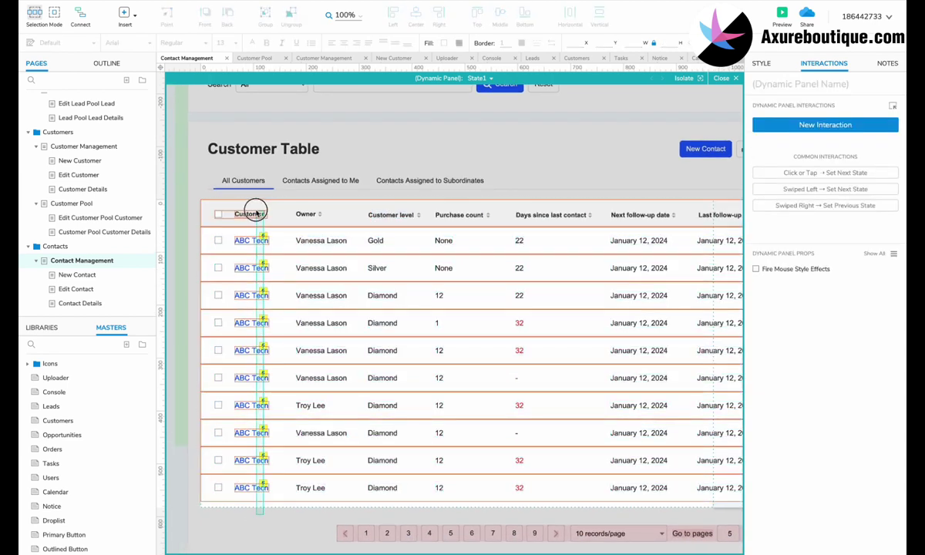
drag(204, 512, 208, 218)
drag(451, 521, 301, 218)
ctrl+click(440, 219)
double_click(308, 219)
text(Contactname)
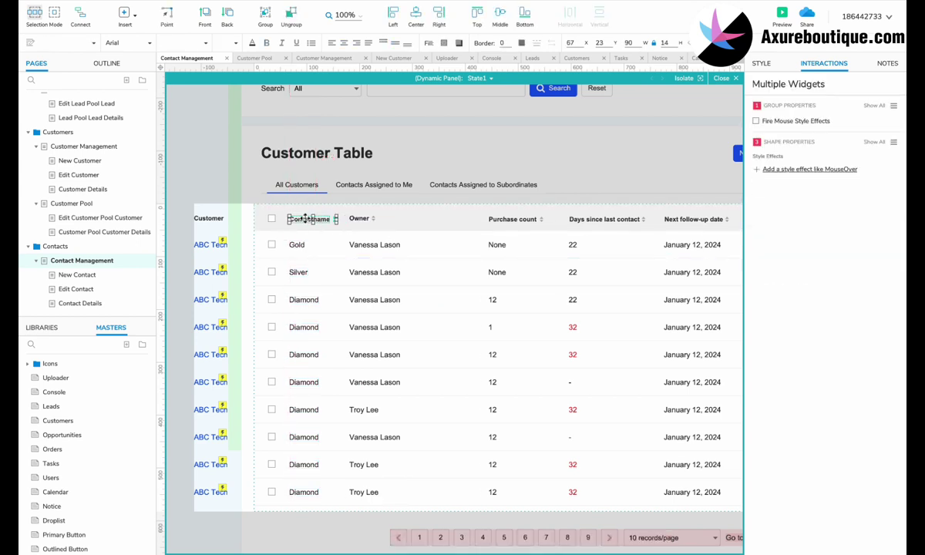
Paste a contact name into the first row's Contactname cell.
double_click(365, 244)
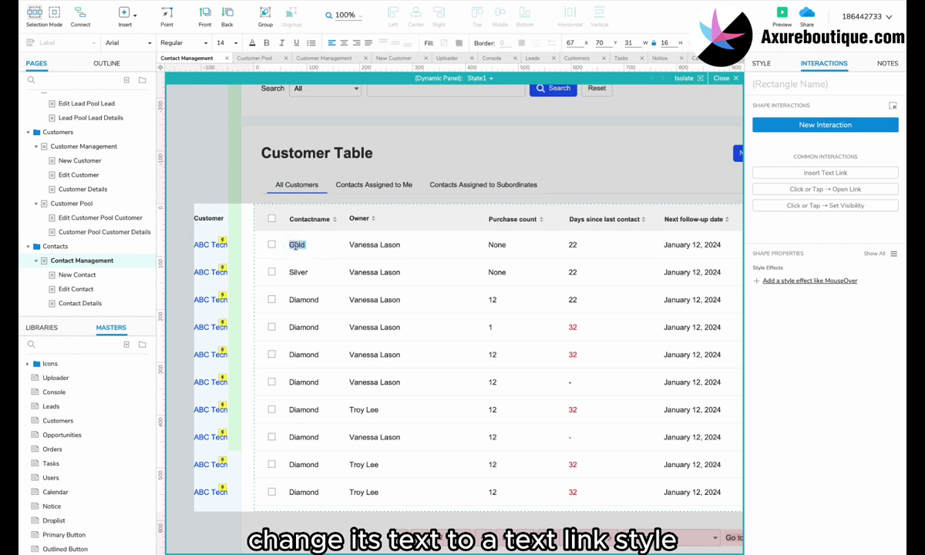
right_click(295, 245)
click(308, 290)
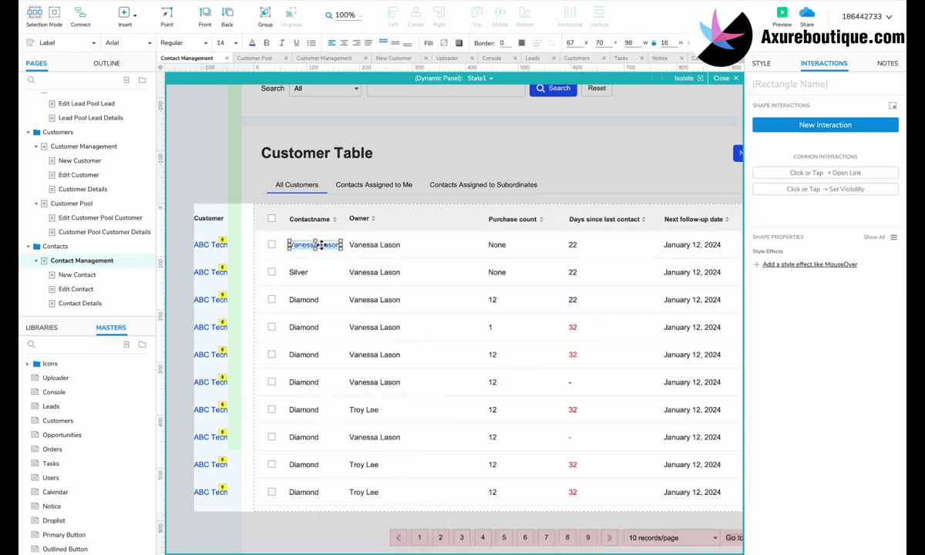
click(310, 219)
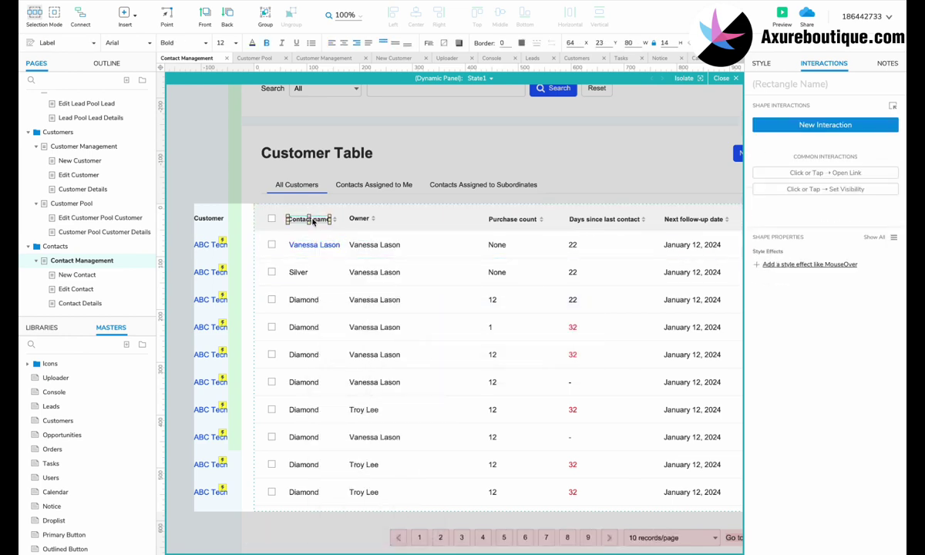
click(310, 246)
Give the name a Click or Tap interaction that opens the Contact Details page.
click(825, 125)
click(767, 153)
click(773, 166)
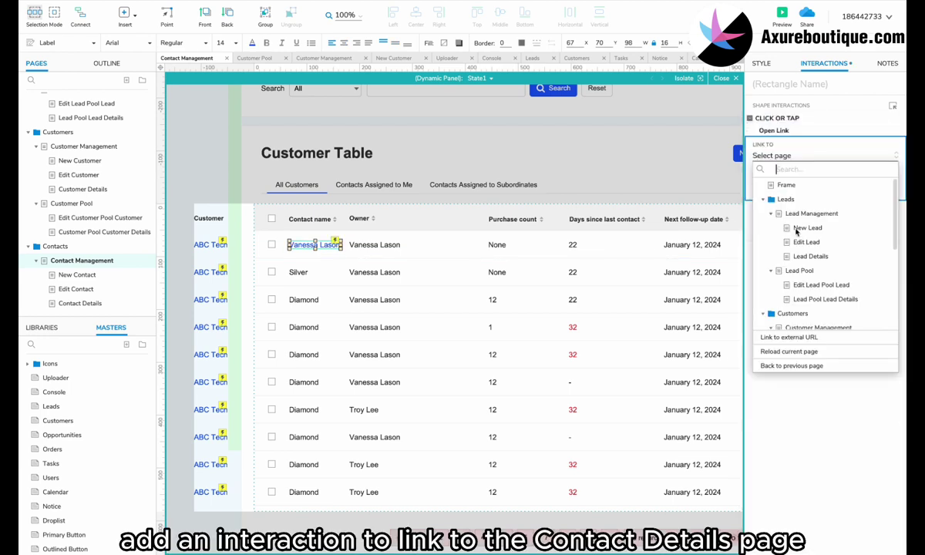
scroll(796, 231, down, 3)
click(807, 313)
click(884, 201)
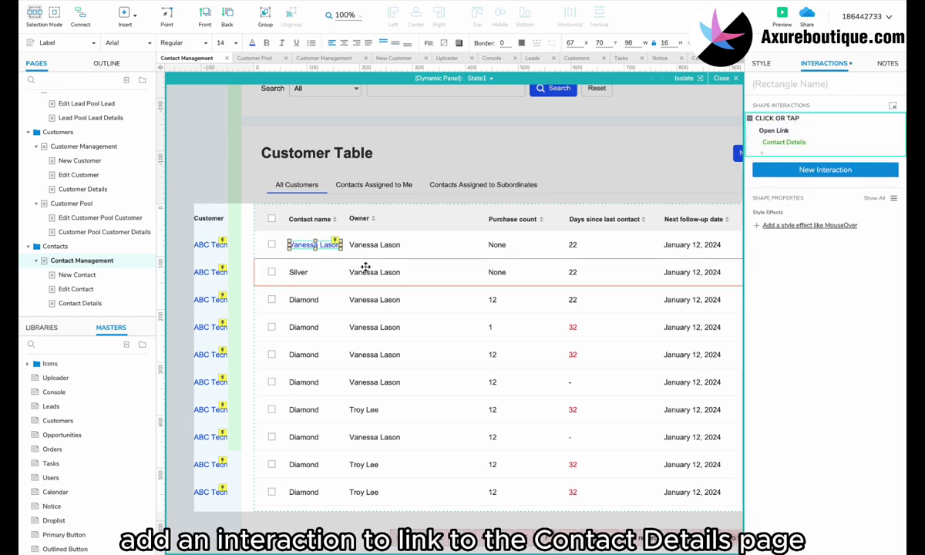
Copy the linked contact name down the rows, removing the leftover Diamond values.
key(ctrl+c)
click(299, 272)
key(Delete)
key(ctrl+v)
drag(308, 247, 304, 494)
click(304, 299)
ctrl+click(302, 327)
ctrl+click(303, 355)
ctrl+click(304, 383)
key(Delete)
click(303, 468)
Copy row 7's owner name over the other Owner cells so one owner appears throughout.
click(367, 409)
key(ctrl+c)
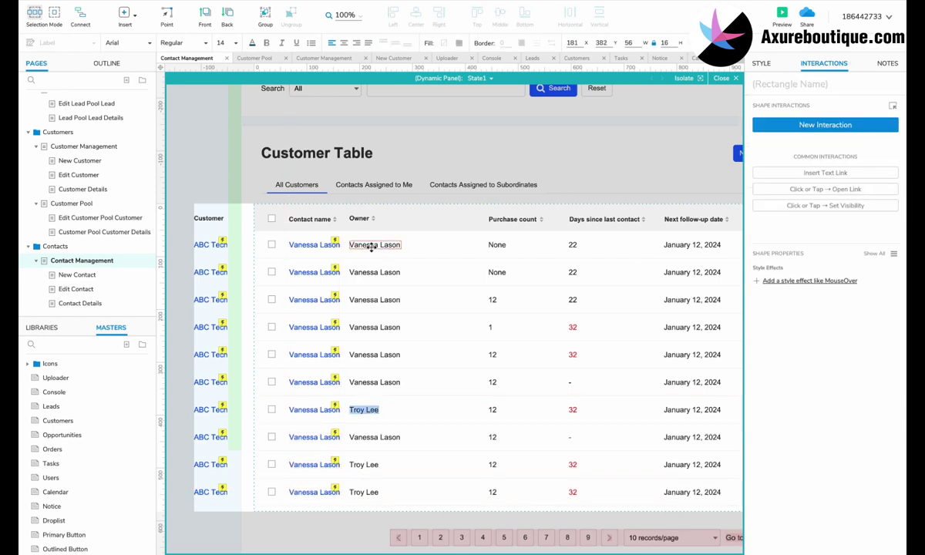
double_click(370, 245)
key(ctrl+v)
double_click(371, 272)
key(ctrl+v)
double_click(371, 300)
key(ctrl+v)
key(ctrl+v)
double_click(370, 354)
key(ctrl+v)
double_click(371, 383)
key(ctrl+v)
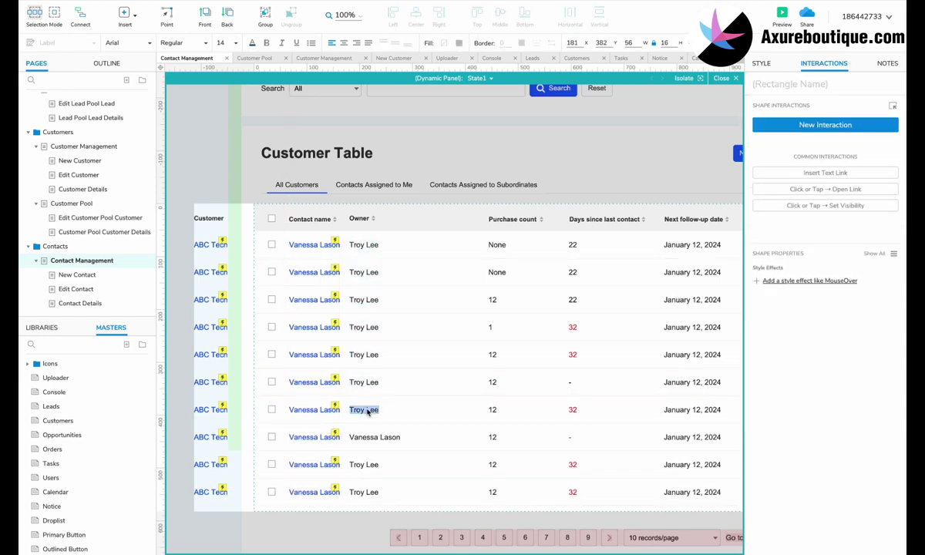
double_click(371, 437)
key(ctrl+v)
double_click(365, 464)
Shift the Owner column and move the Customer column between Owner and Purchase count.
drag(390, 204, 347, 508)
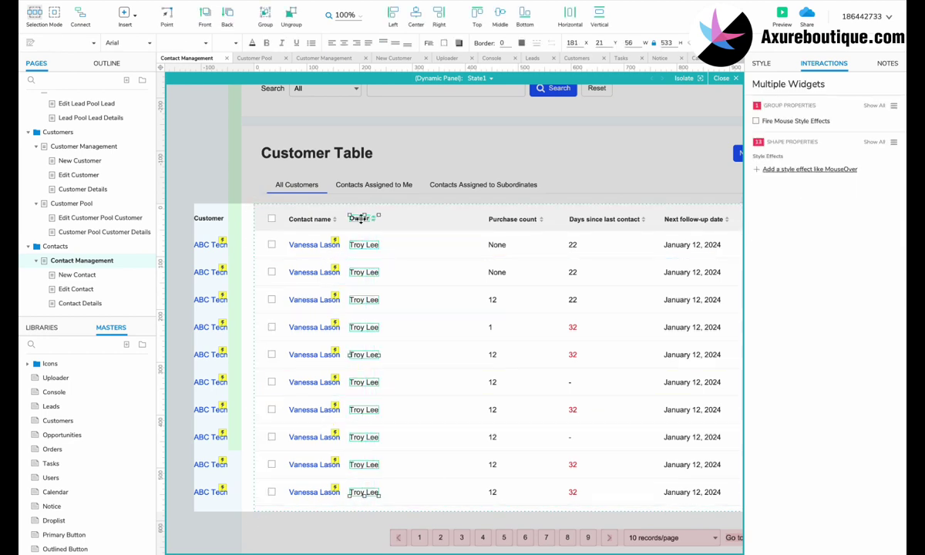
drag(359, 218, 370, 218)
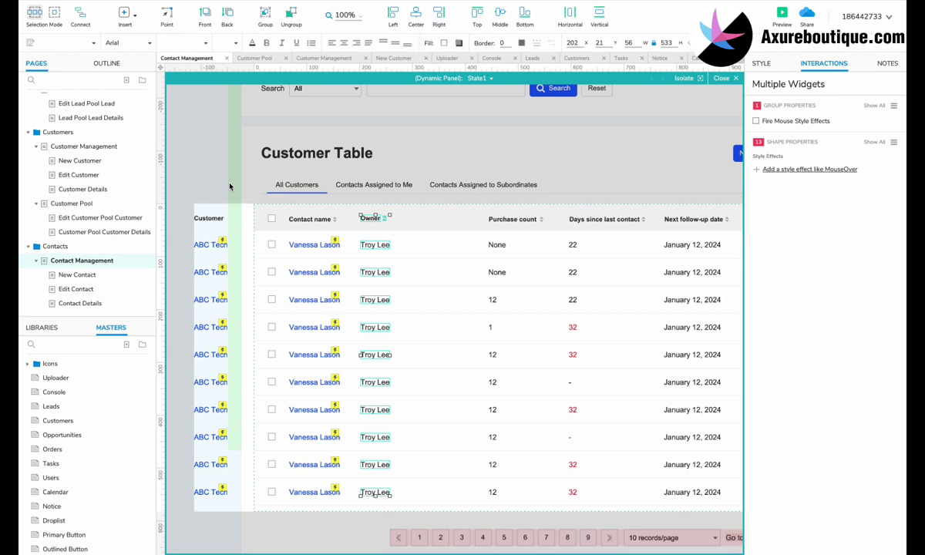
drag(228, 186, 212, 540)
drag(206, 230, 429, 230)
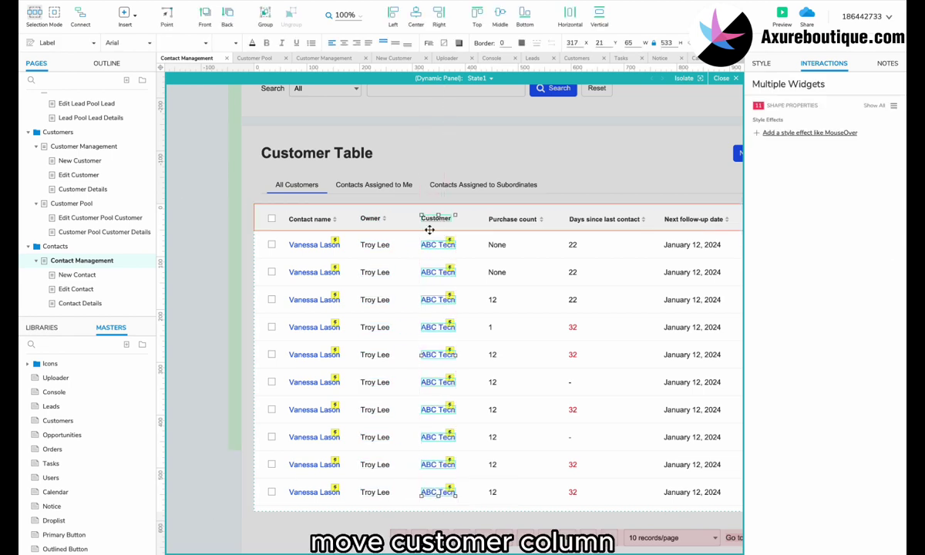
Rename the Purchase count heading to 'Is decision maker?' and realign its sort arrows.
click(503, 219)
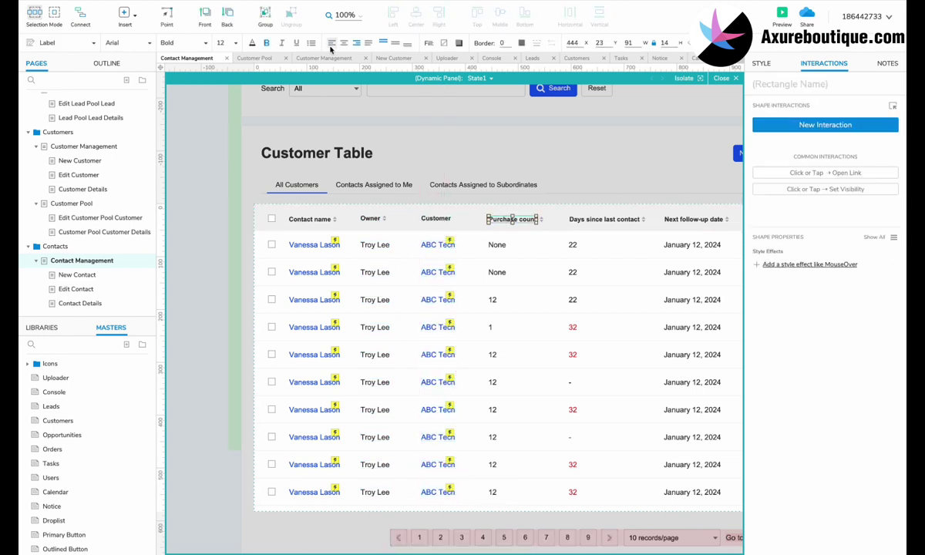
scroll(522, 221, up, 3)
click(420, 240)
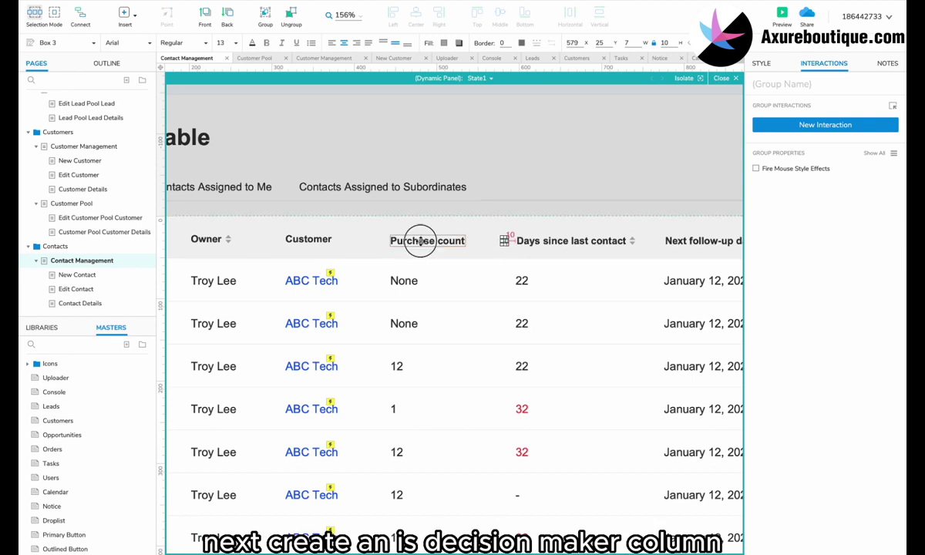
double_click(420, 240)
text(Is decision m)
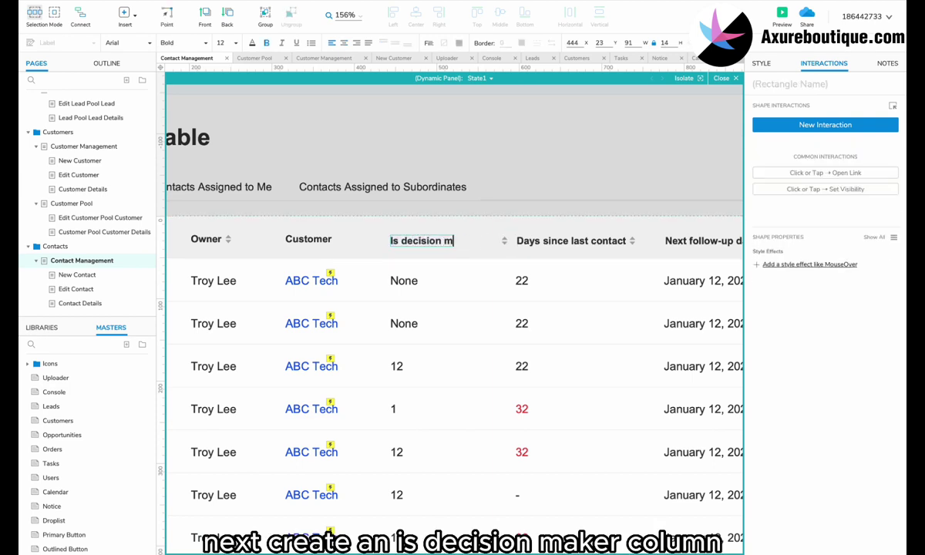
text(aker?)
drag(504, 241, 485, 241)
Fill the Is decision maker? cells with Null, Null, Yes, Yes, Yes, No, No.
double_click(395, 281)
text(Null)
double_click(400, 323)
text(Null)
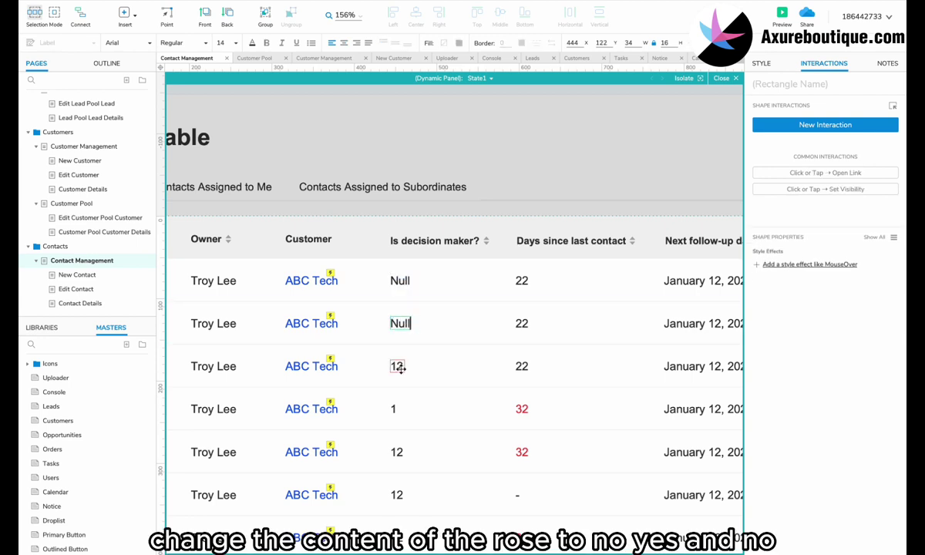
double_click(397, 367)
text(Yes)
double_click(393, 408)
text(Yes)
scroll(393, 408, down, 1)
double_click(394, 413)
double_click(399, 454)
text(Yes)
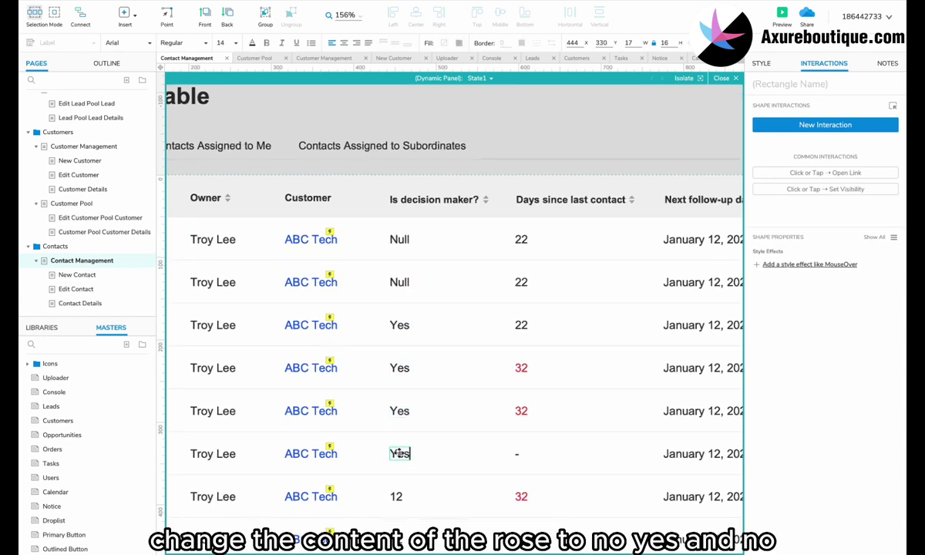
scroll(400, 454, down, 3)
double_click(396, 393)
text(No)
double_click(395, 435)
text(NoNo)
double_click(395, 522)
text(No)
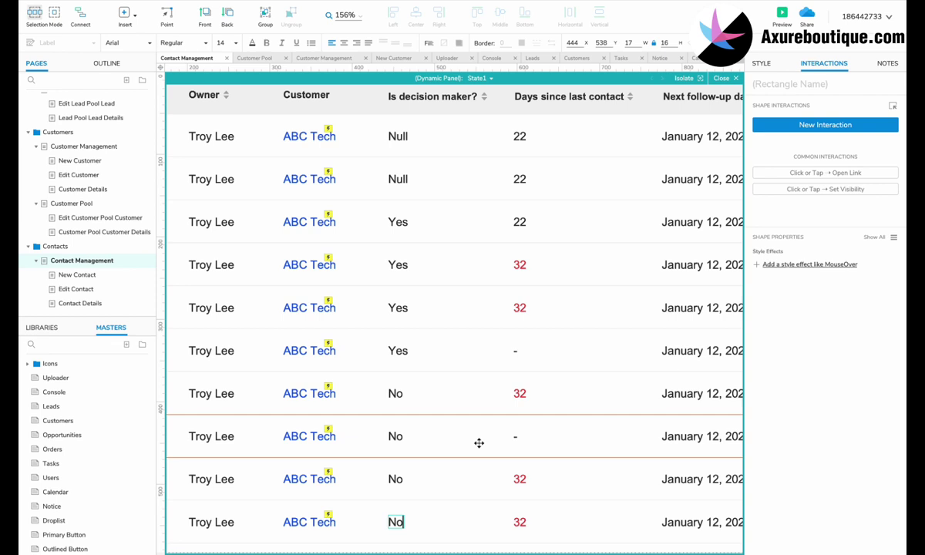
scroll(478, 443, down, 4)
scroll(532, 406, up, 1)
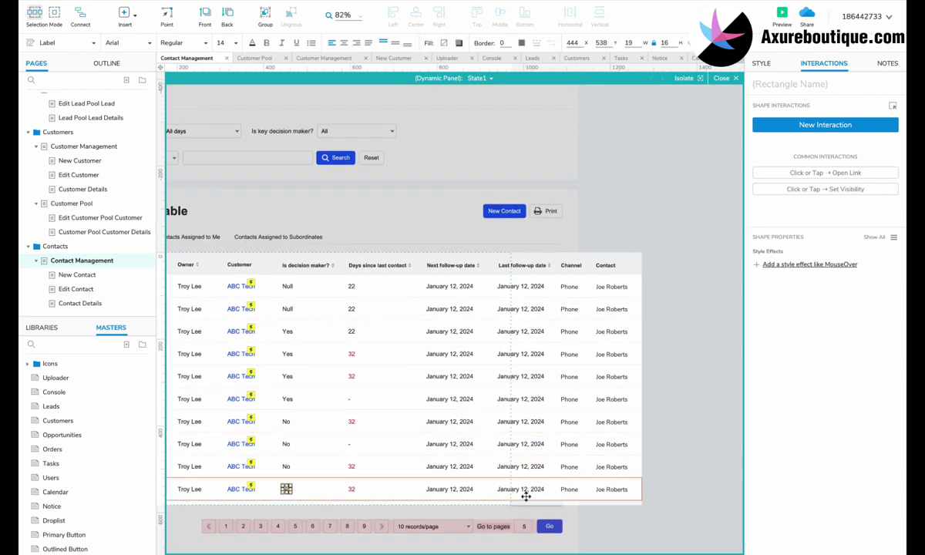
Rename the Channel heading to 'Position' and start the first cell with 'Sales'.
click(574, 287)
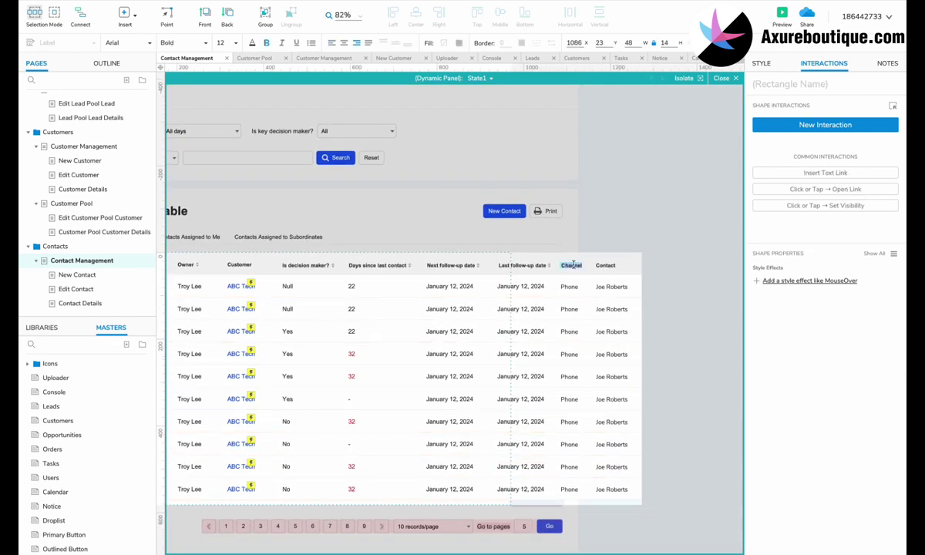
scroll(465, 303, up, 4)
double_click(427, 273)
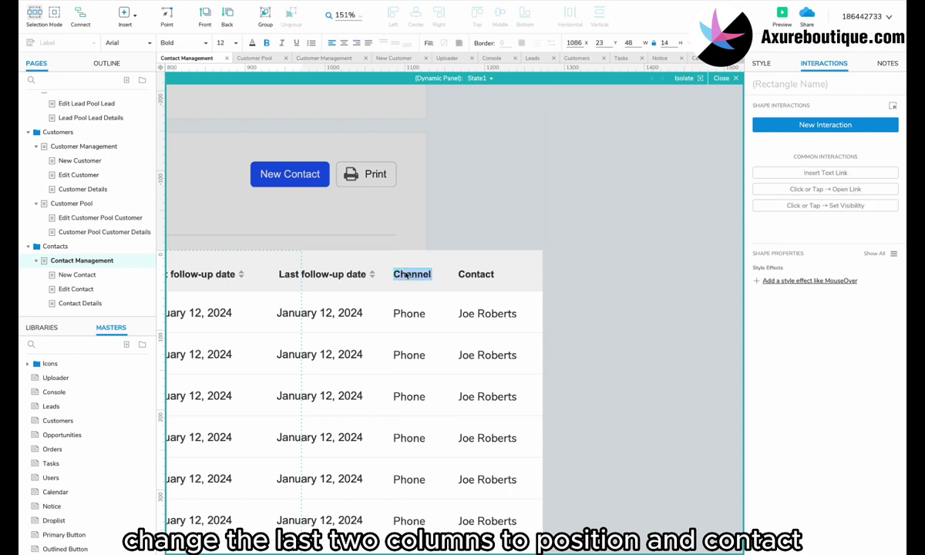
text(Position)
double_click(408, 313)
text(Sales manage)
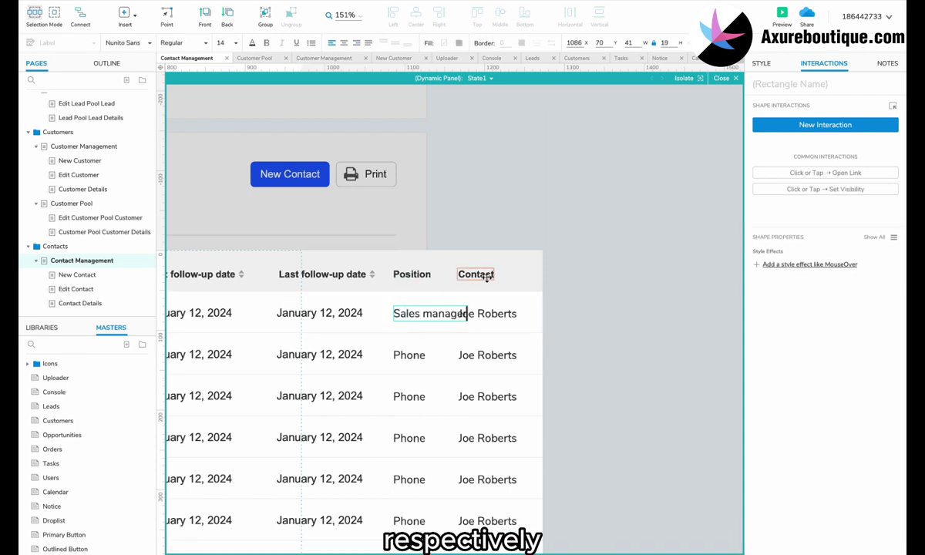
scroll(487, 277, down, 3)
Line up the Contact heading and paste 'Sales manager' into the Position cells.
drag(591, 124, 527, 486)
click(487, 142)
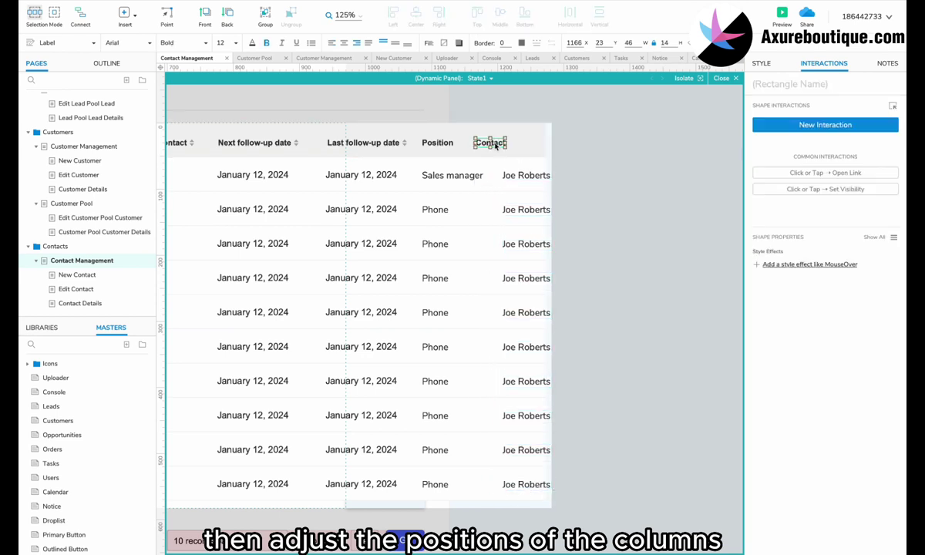
drag(487, 142, 515, 142)
double_click(435, 209)
key(ctrl+v)
double_click(435, 243)
key(ctrl+v)
click(434, 279)
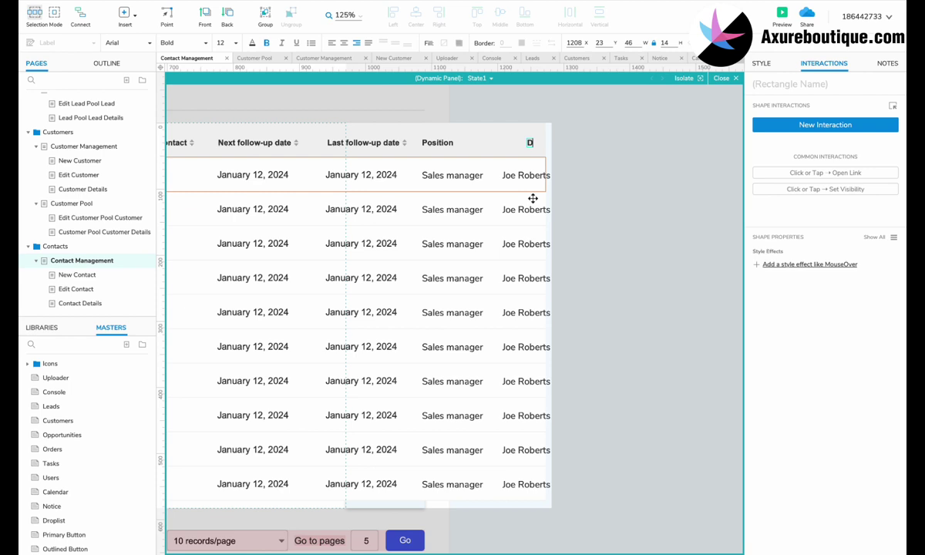
key(ctrl+z)
Rename the Contact heading to 'Department' and enter 'Sales department' in the first row.
double_click(502, 145)
text(Department)
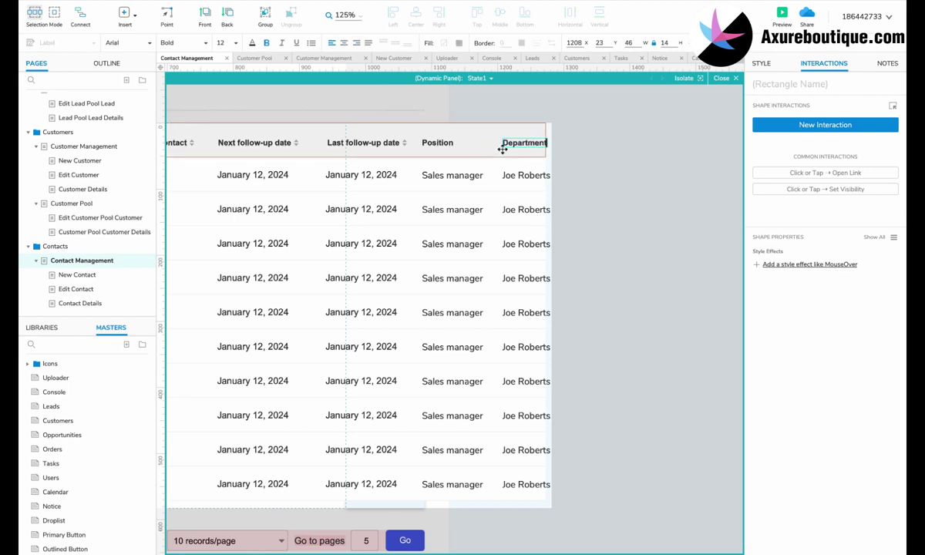
double_click(517, 176)
text(Sales department)
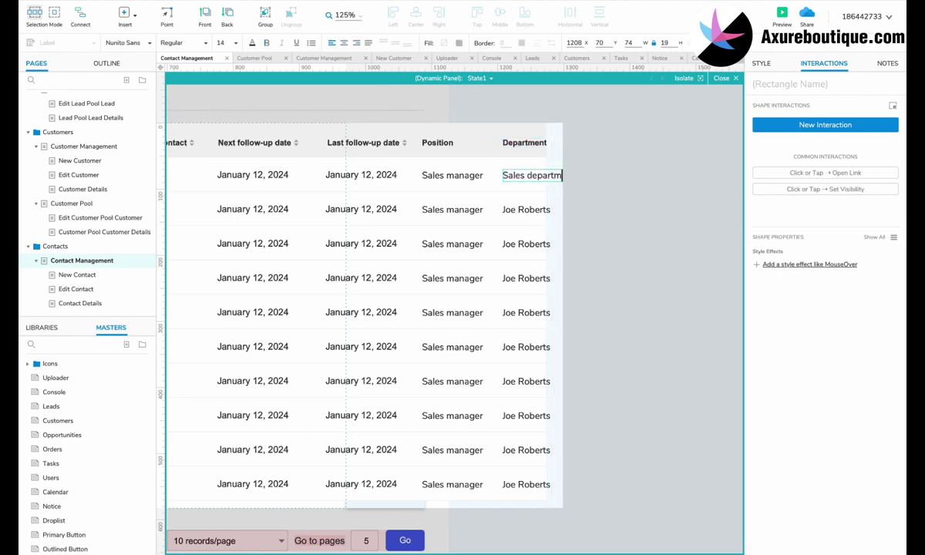
Copy 'Sales department' into every remaining Department cell.
key(ctrl+a)
key(ctrl+c)
double_click(515, 210)
key(ctrl+v)
double_click(515, 243)
key(ctrl+v)
double_click(516, 278)
key(ctrl+v)
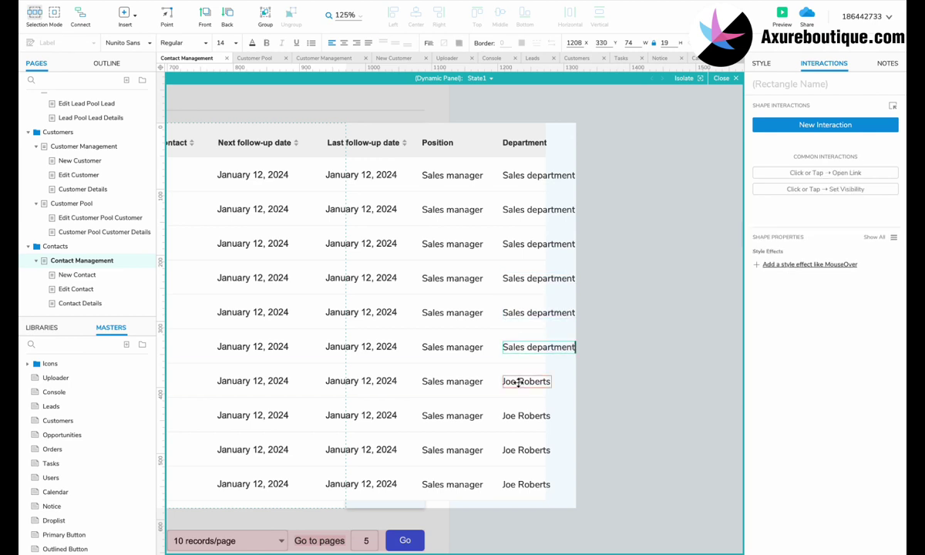
double_click(523, 450)
key(ctrl+v)
double_click(524, 484)
key(ctrl+v)
Widen the rows and move the Days, Next and Last follow-up columns after Department.
drag(487, 527, 474, 134)
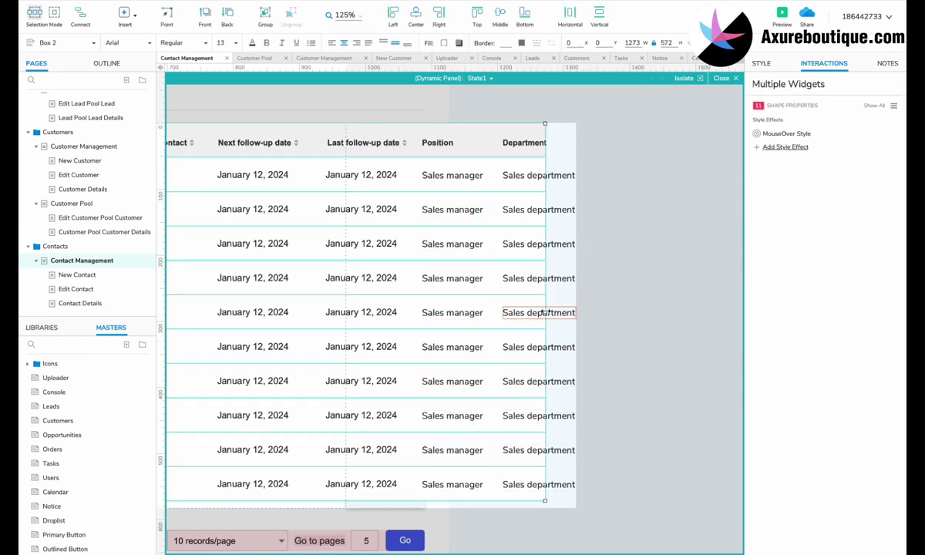
drag(545, 305, 599, 303)
scroll(599, 303, down, 3)
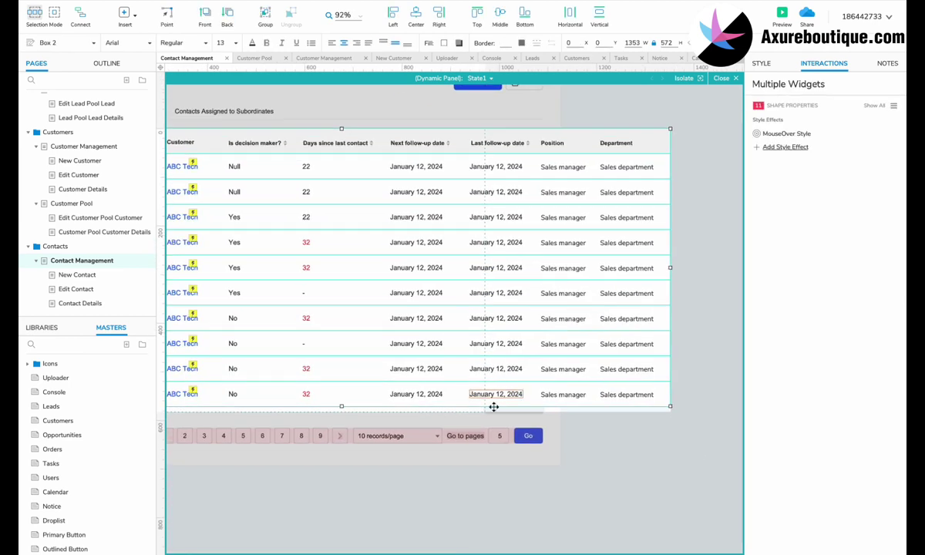
drag(392, 423, 538, 146)
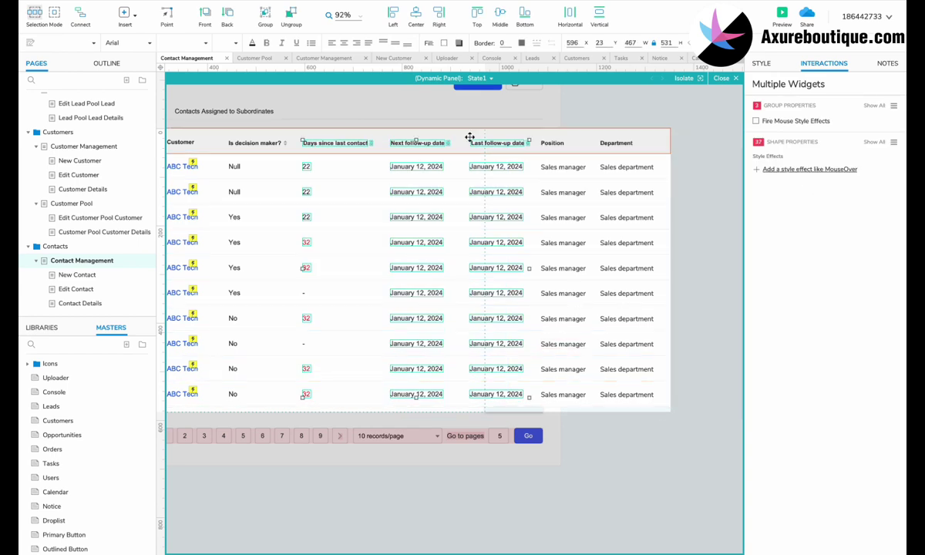
drag(470, 140, 696, 171)
Slide the Position through follow-up columns left to sit beside Is decision maker?
click(316, 475)
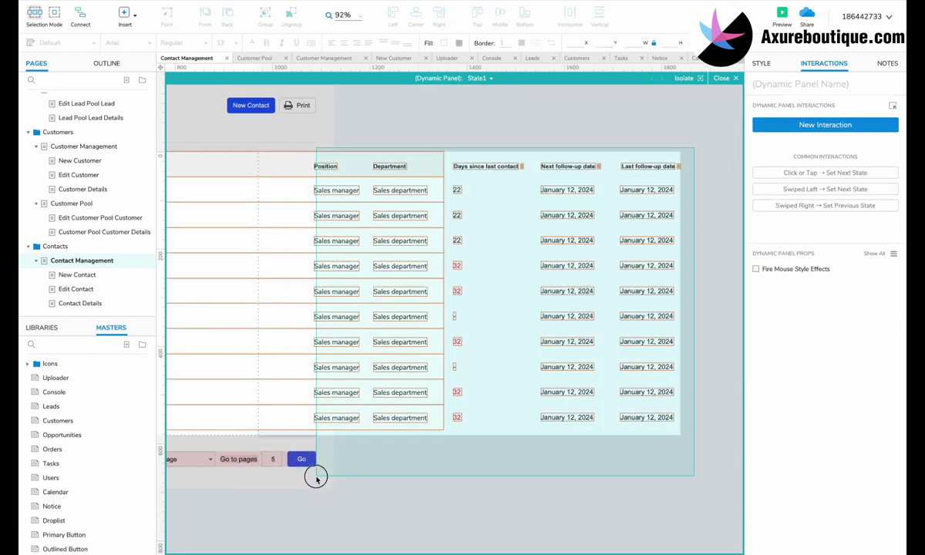
drag(444, 465, 419, 140)
scroll(419, 141, left, 3)
drag(558, 162, 261, 164)
click(610, 463)
scroll(610, 463, left, 5)
scroll(640, 370, right, 5)
scroll(666, 272, up, 2)
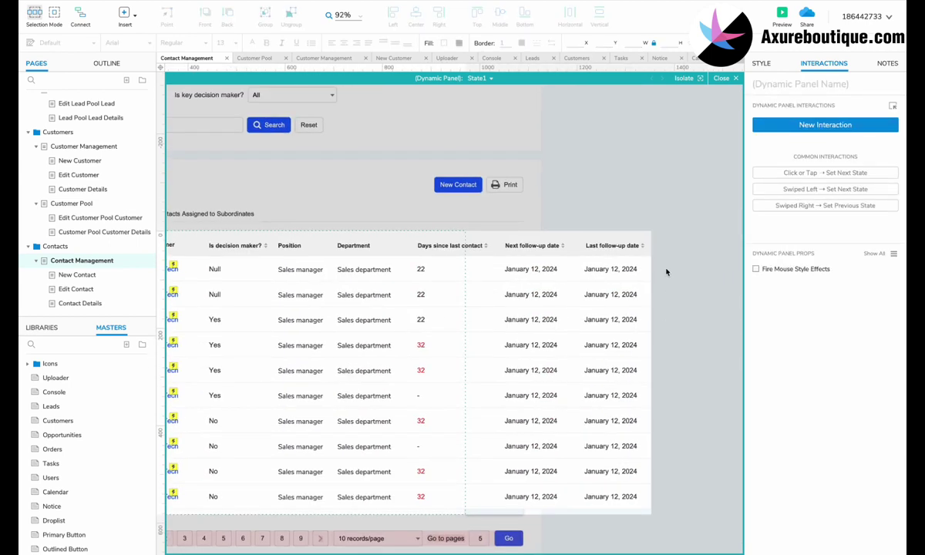
scroll(432, 262, left, 5)
ctrl+scroll(182, 247, down, 3)
drag(736, 255, 200, 276)
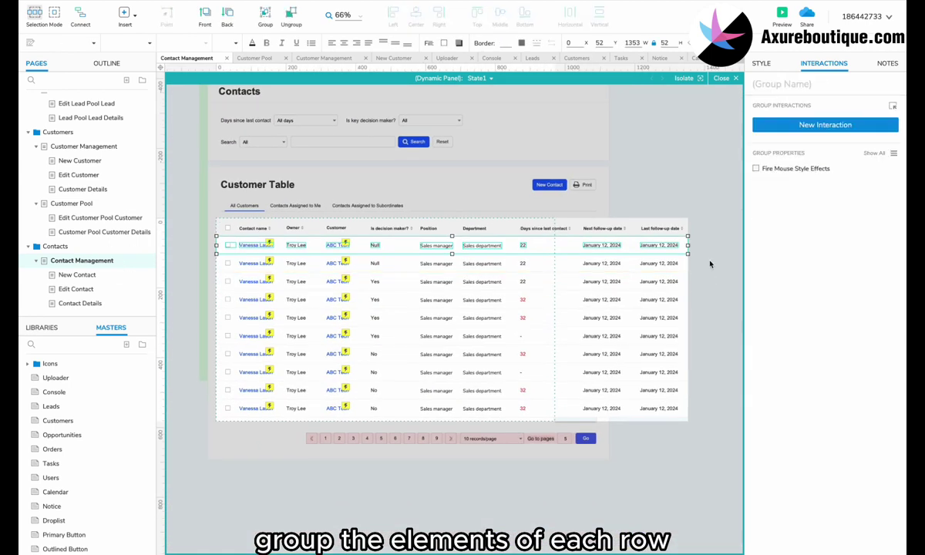
scroll(463, 284, right, 2)
Select each row's cells for grouping, then leave the table panel.
drag(708, 279, 241, 374)
drag(709, 368, 216, 398)
drag(704, 396, 355, 433)
key(Escape)
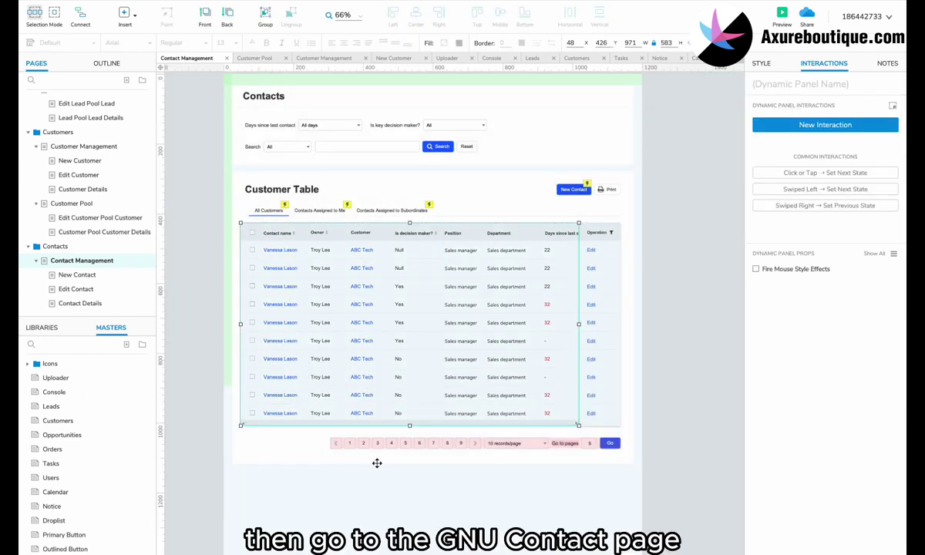
On the New Contact page, change the header title from New Customer to New Contact.
click(78, 276)
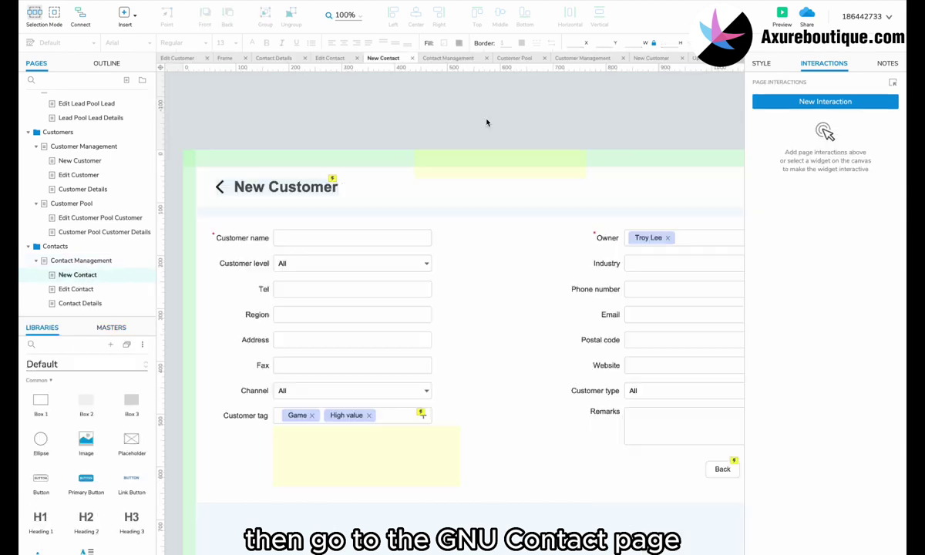
click(320, 187)
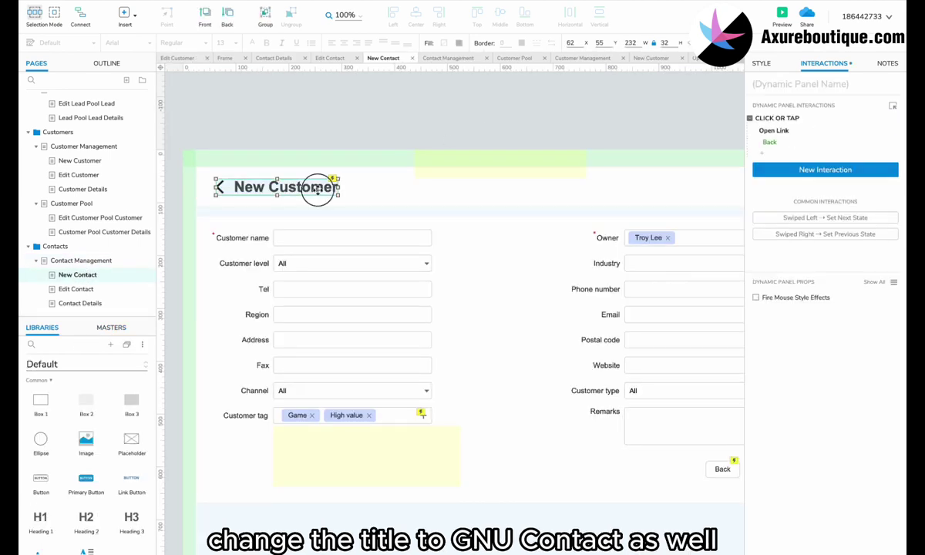
double_click(320, 187)
double_click(309, 187)
text(Contact)
key(Escape)
Move all the form widgets down to make room above the form.
click(498, 401)
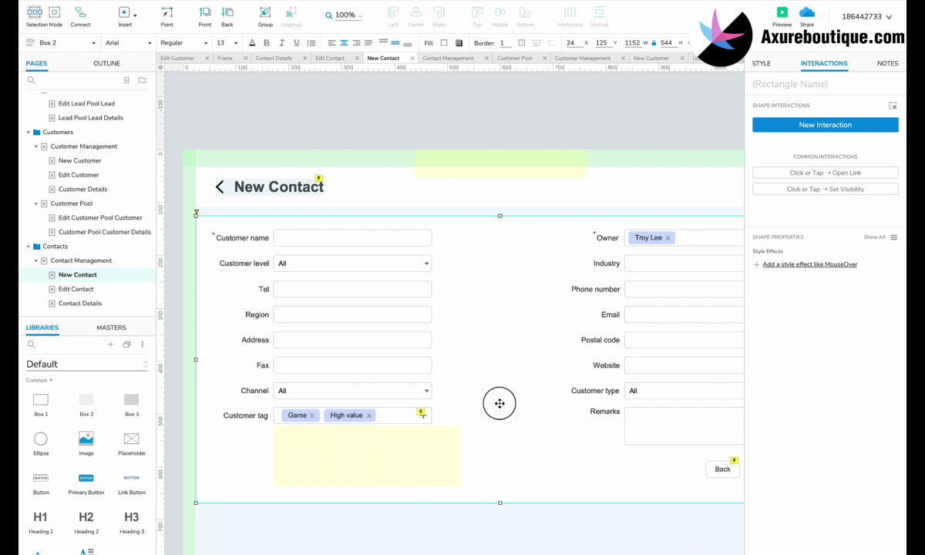
scroll(498, 423, down, 2)
ctrl+scroll(480, 444, down, 3)
drag(725, 204, 258, 471)
drag(335, 237, 337, 281)
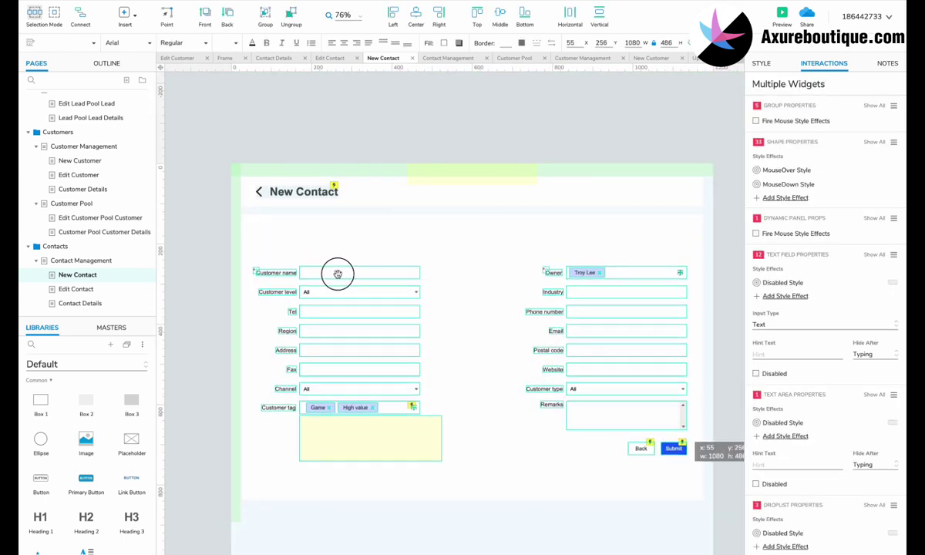
Duplicate the Customer name label above the form and relabel it Avatar.
click(277, 279)
scroll(283, 276, up, 1)
drag(286, 296, 282, 252)
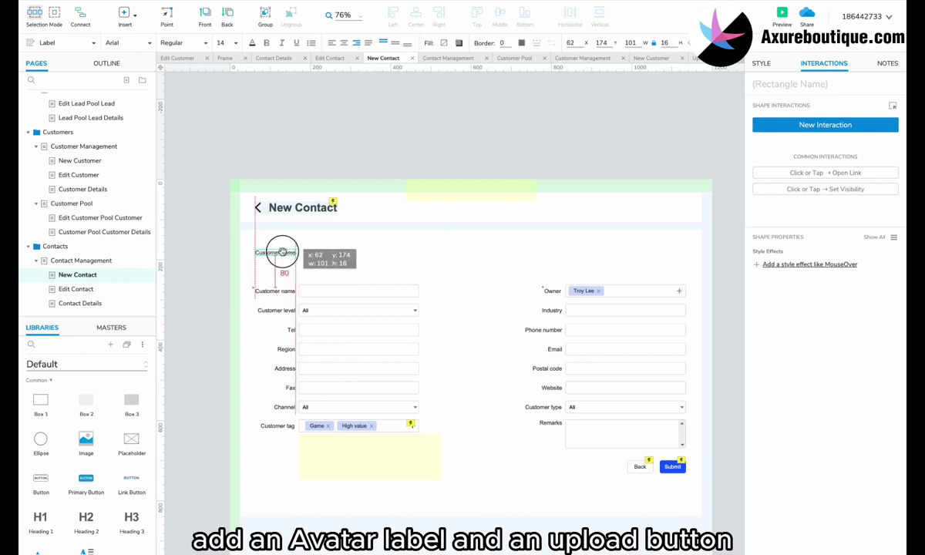
double_click(283, 255)
text(Avatar)
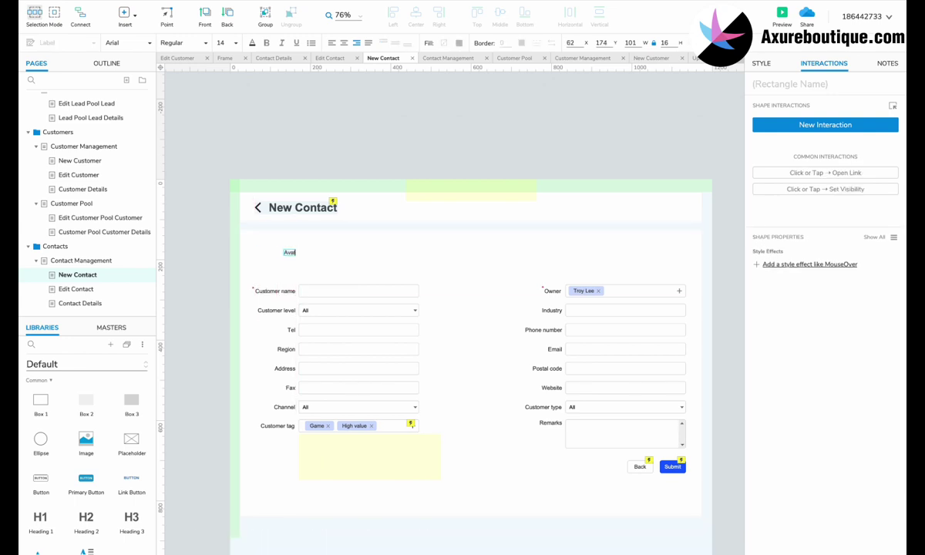
click(275, 278)
Place an Uploader master beside the Avatar label and align the row.
click(111, 327)
drag(56, 378, 305, 261)
shift+click(283, 252)
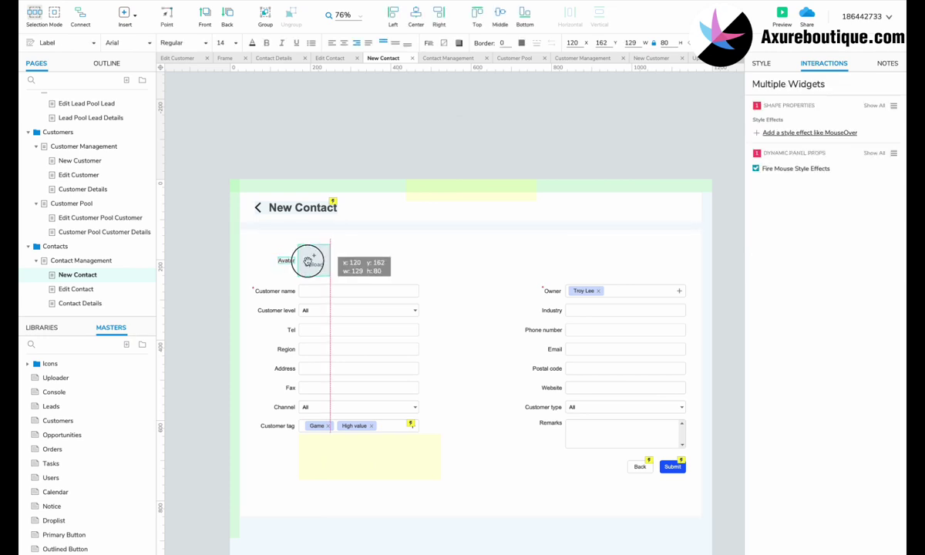
click(202, 302)
scroll(202, 303, down, 1)
drag(193, 218, 669, 454)
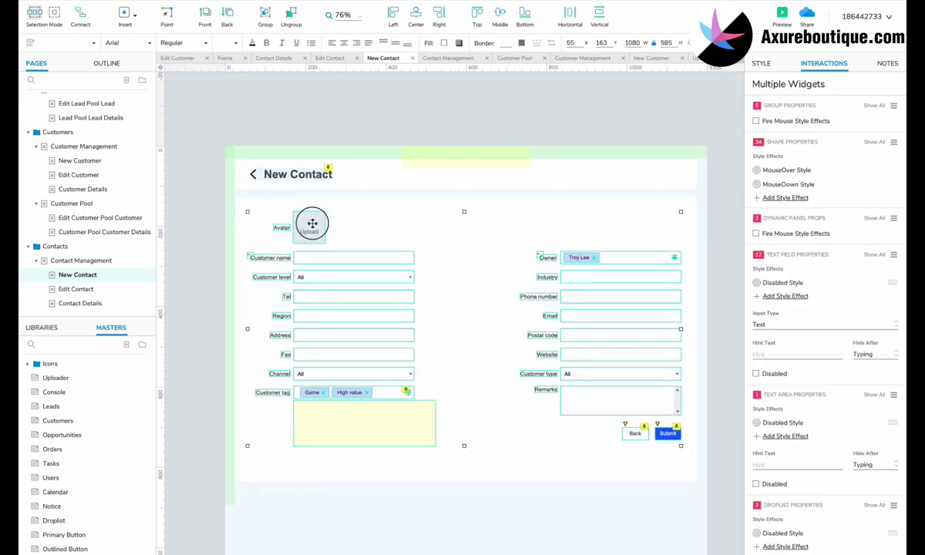
drag(310, 223, 311, 214)
scroll(315, 267, up, 2)
Rename the Customer level label to Customer and mark it with a red required asterisk.
click(280, 274)
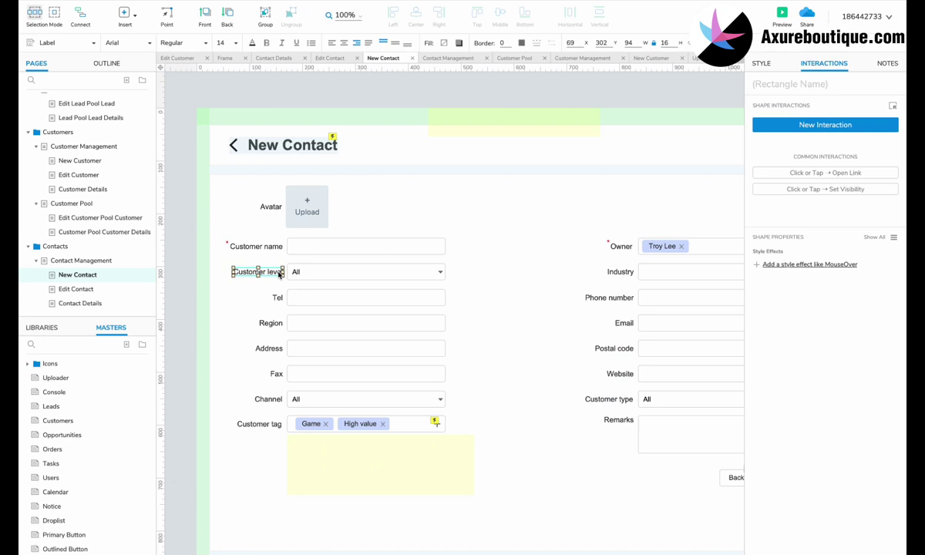
double_click(276, 273)
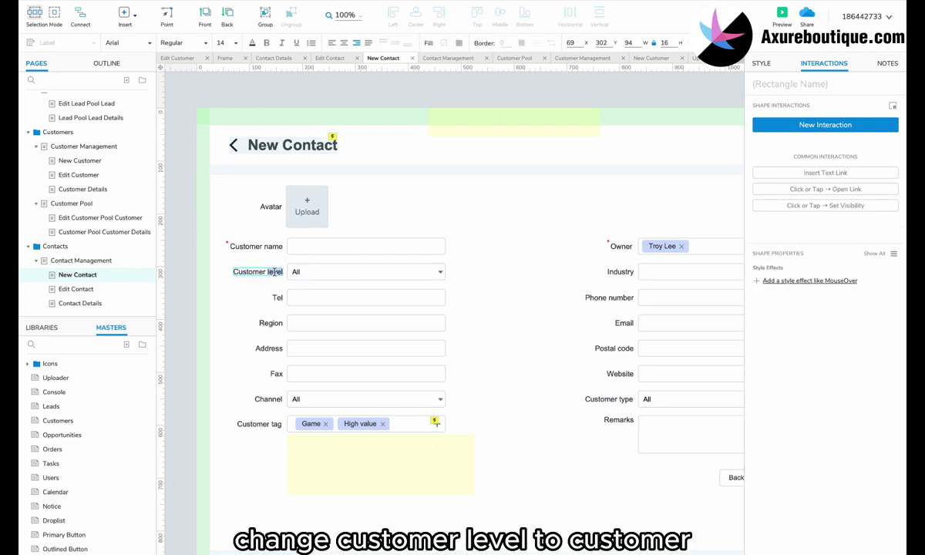
text(Customer)
click(229, 244)
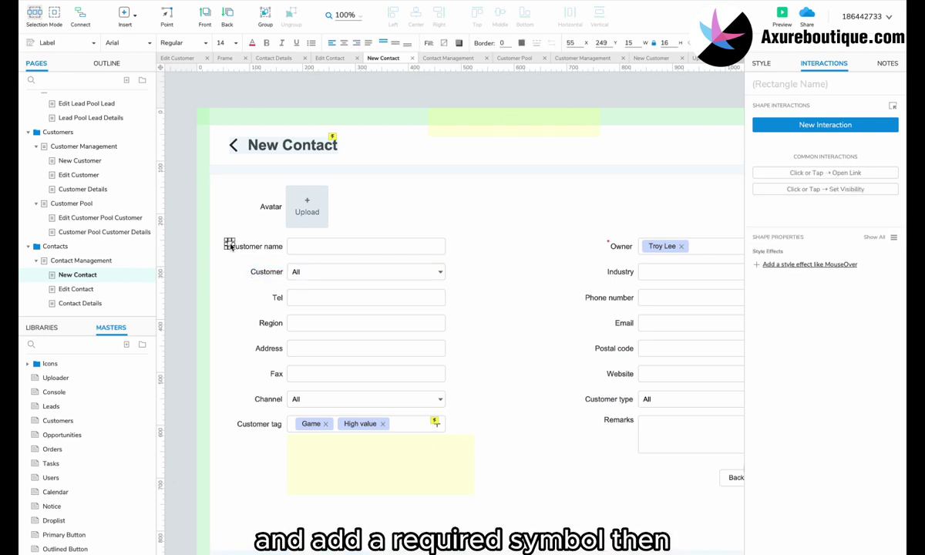
drag(229, 245, 252, 268)
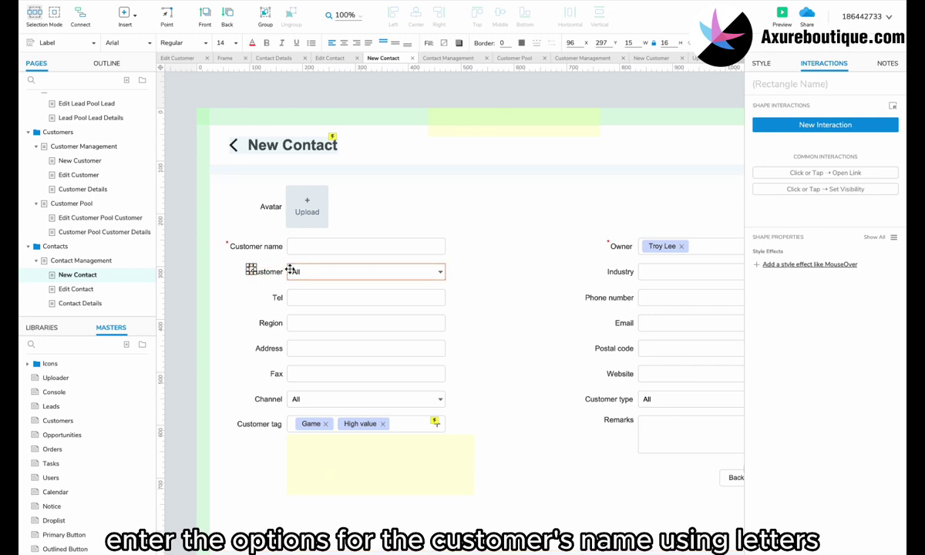
Replace the Customer dropdown's options with AAA, BBB and CCC.
double_click(299, 270)
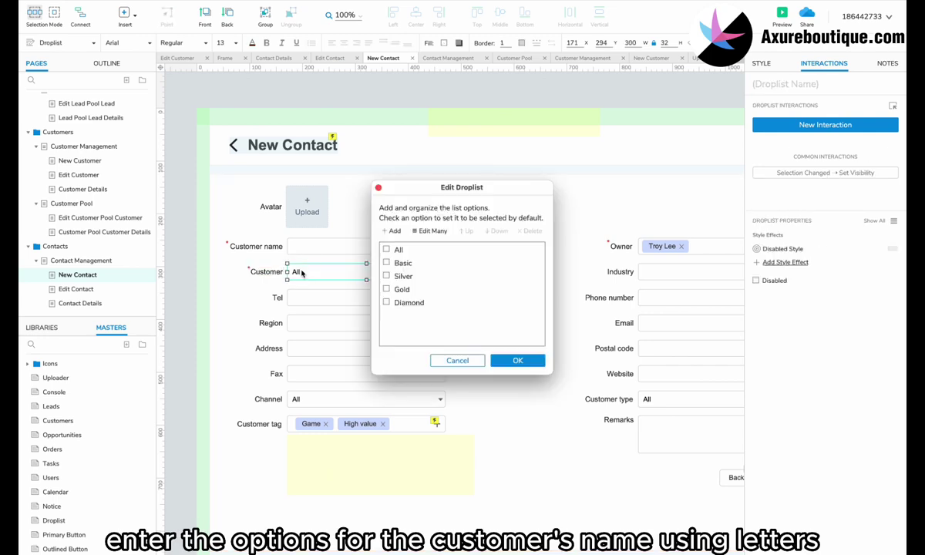
click(429, 230)
drag(431, 301, 356, 188)
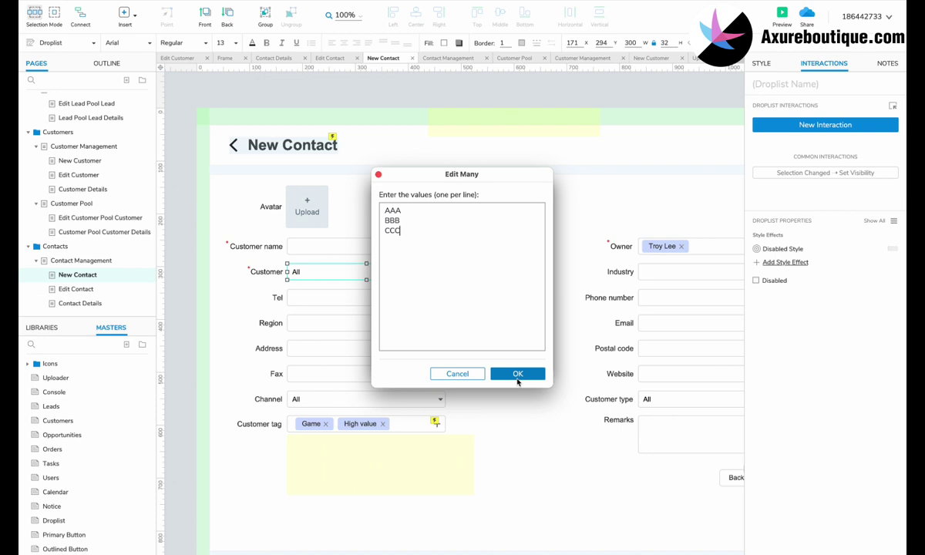
click(517, 376)
click(518, 362)
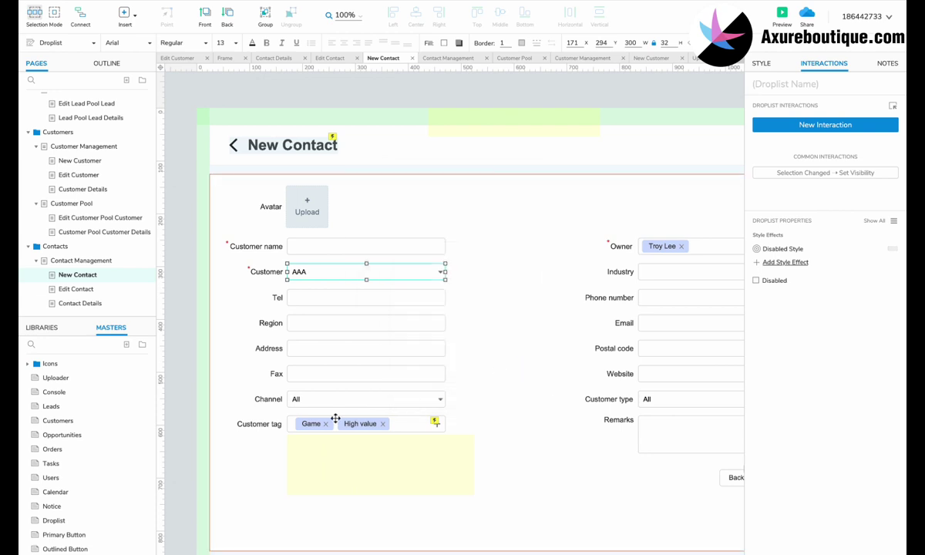
click(259, 424)
ctrl+click(312, 424)
Delete the Customer tag, Channel and Customer type rows from the form.
ctrl+click(436, 424)
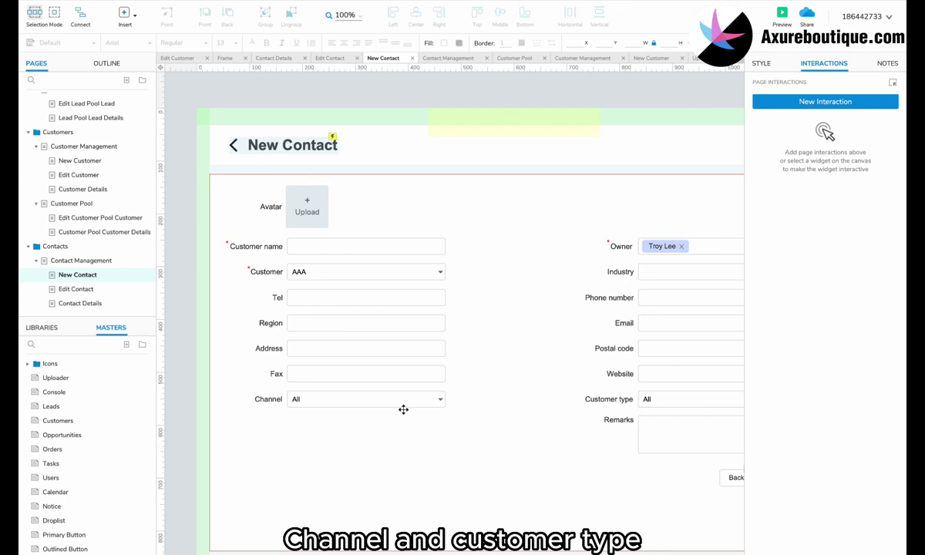
click(401, 400)
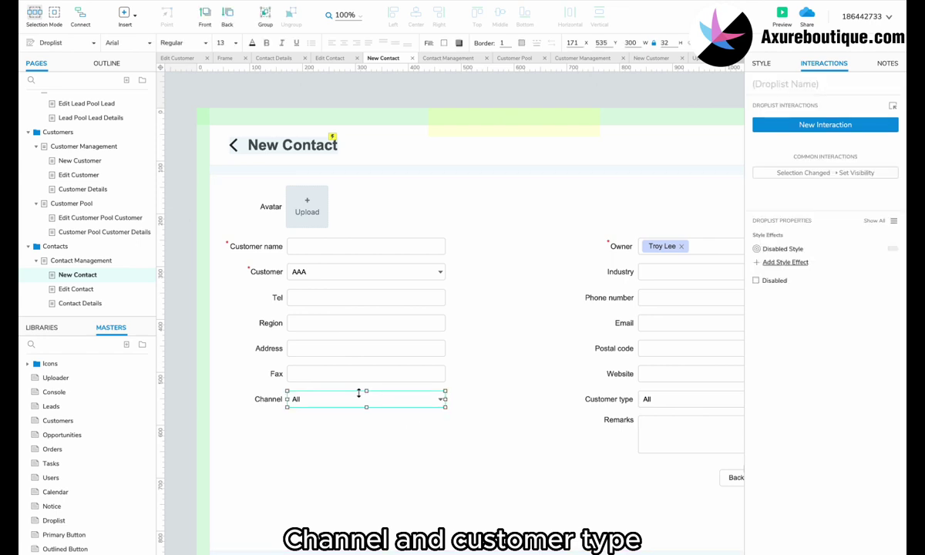
ctrl+click(274, 399)
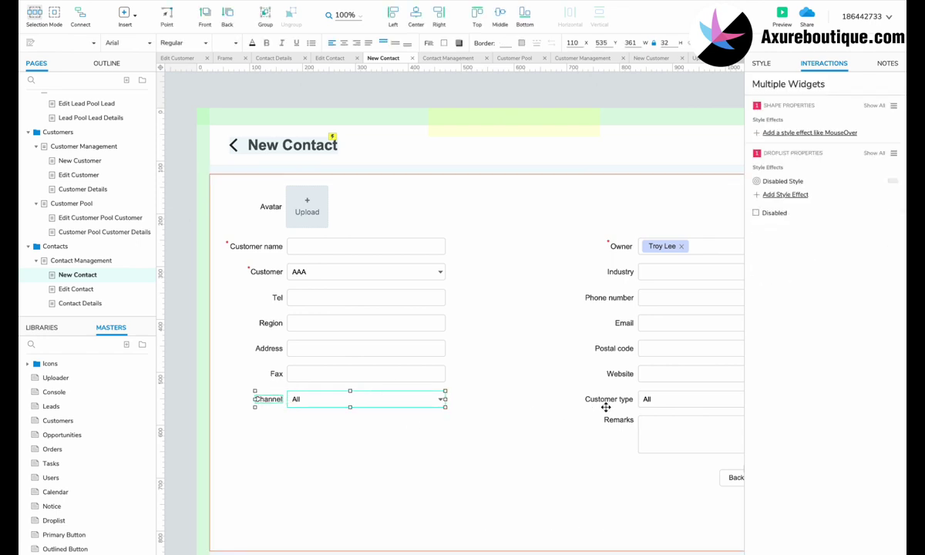
key(Delete)
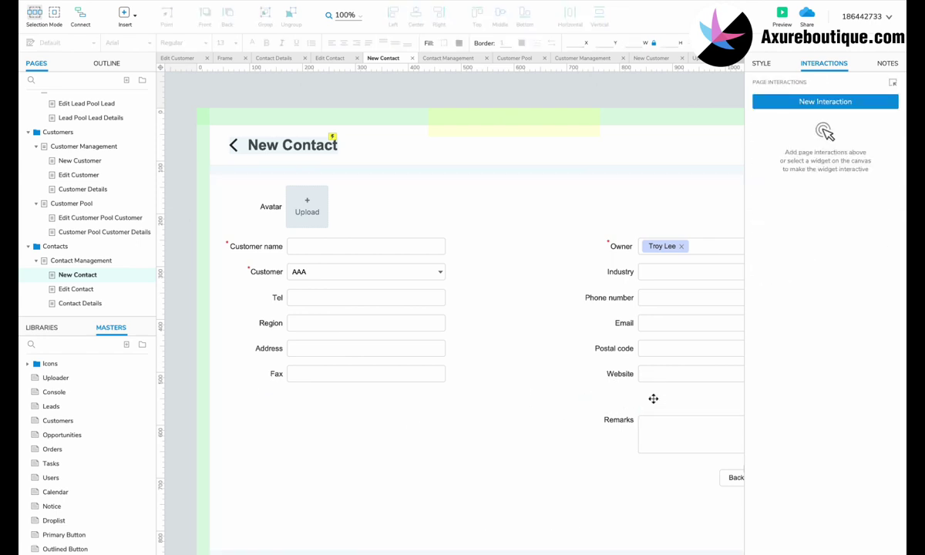
Move the Remarks row left under Fax and shift the Back and Submit buttons right.
click(661, 435)
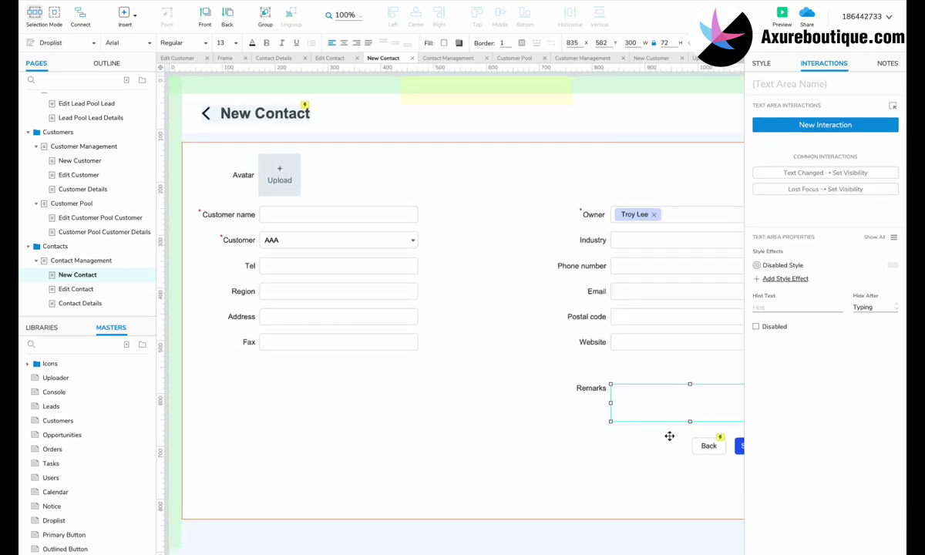
shift+click(593, 376)
scroll(590, 375, down, 1)
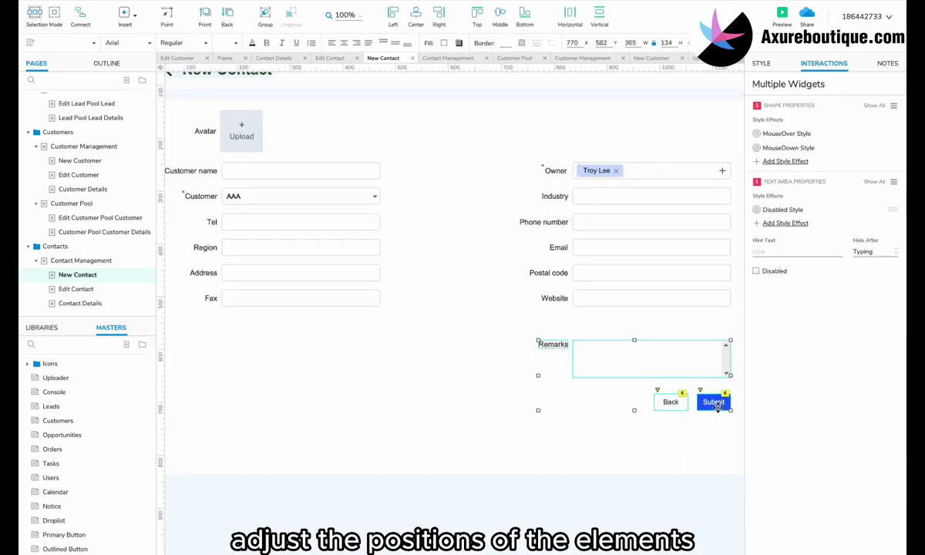
drag(664, 358, 312, 335)
scroll(320, 343, down, 2)
drag(385, 246, 708, 231)
click(454, 268)
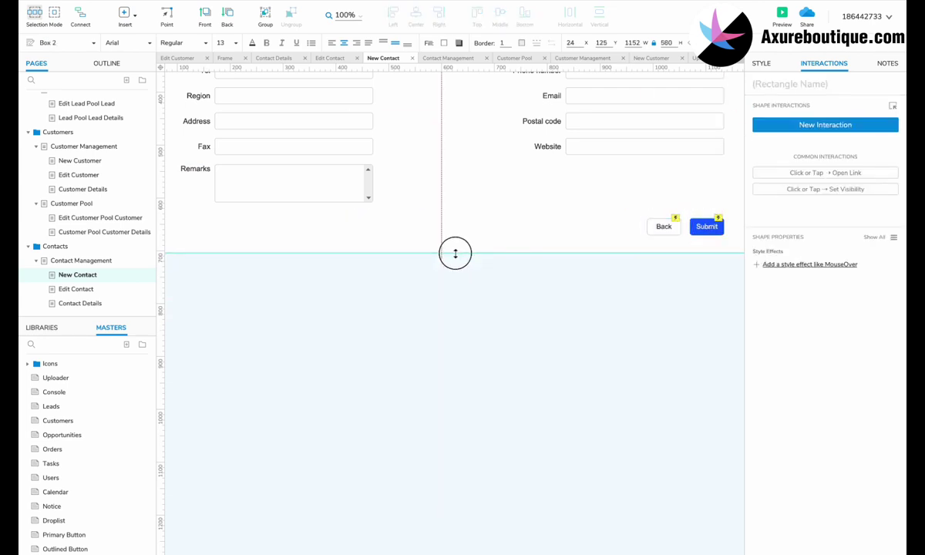
Move the Industry through Website fields down one row.
scroll(407, 252, up, 3)
scroll(617, 177, right, 1)
scroll(617, 177, down, 1)
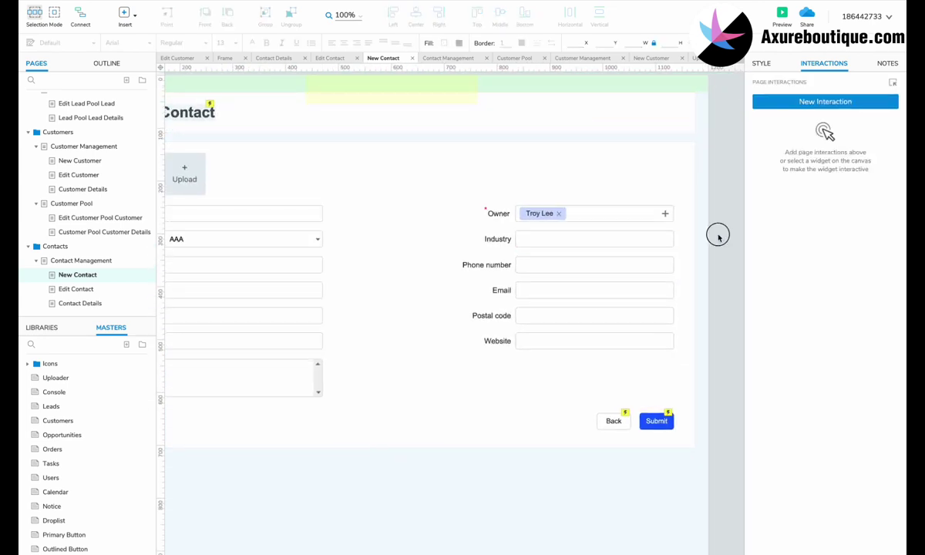
drag(717, 237, 505, 363)
drag(551, 241, 551, 265)
On Contact Management, copy the Is key decision maker? label and its dropdown.
click(81, 261)
click(452, 149)
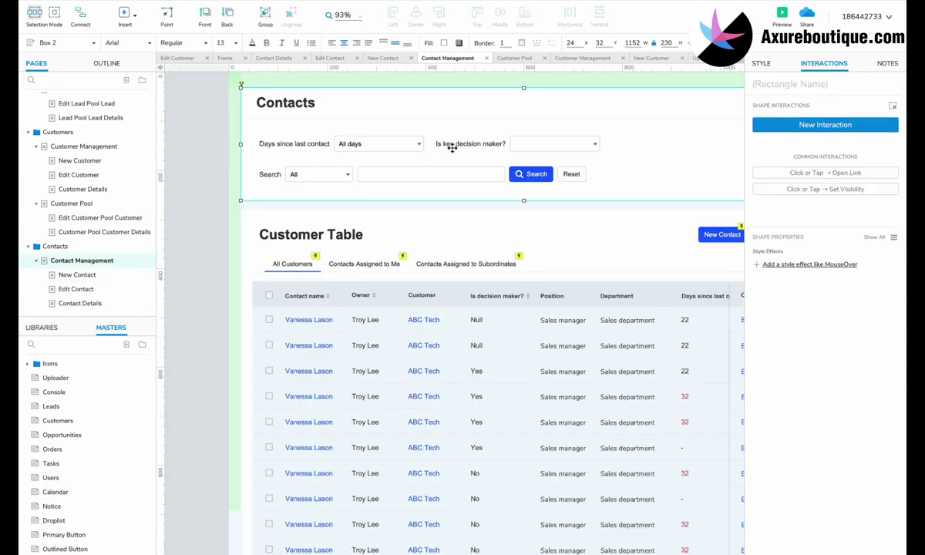
click(452, 148)
shift+click(533, 143)
key(ctrl+c)
Paste the decision-maker field into New Contact between Owner and Industry.
click(65, 275)
key(ctrl+v)
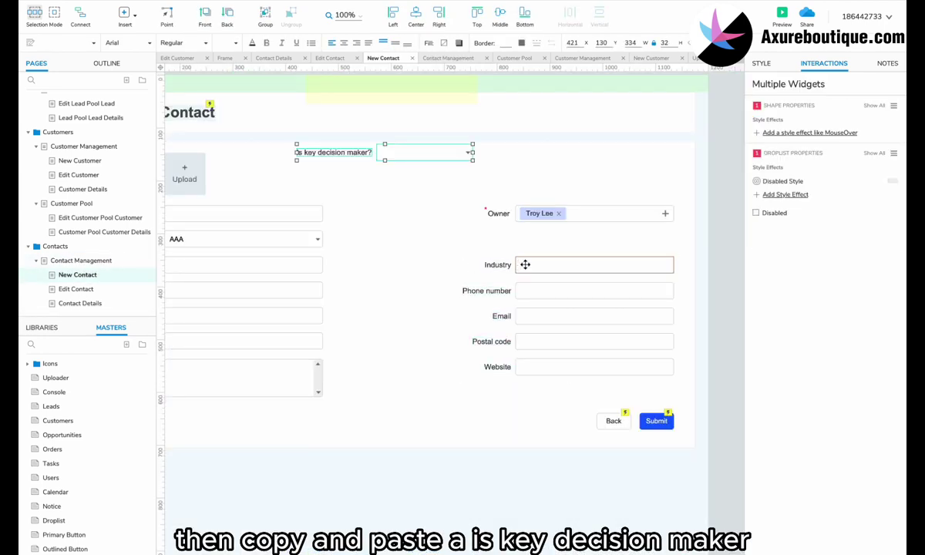
drag(411, 157, 671, 237)
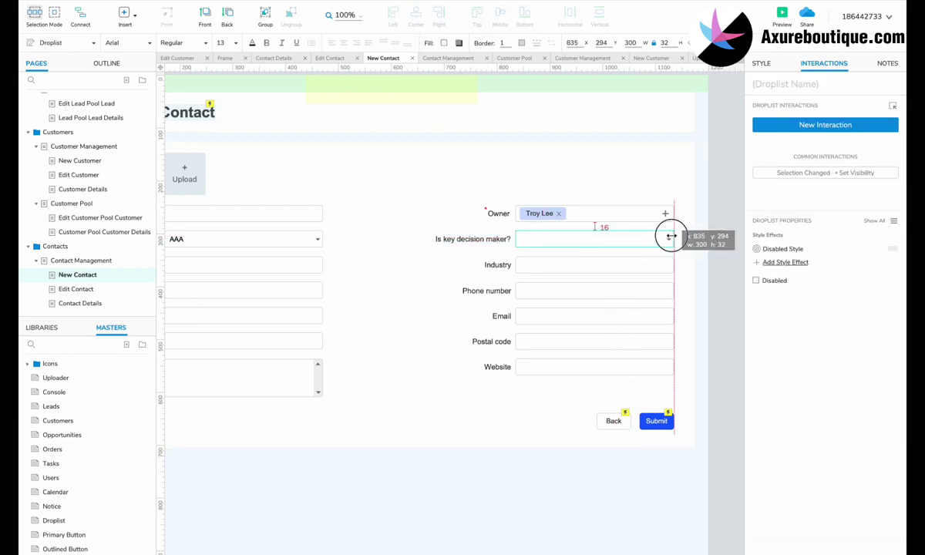
click(709, 238)
ctrl+scroll(709, 239, down, 2)
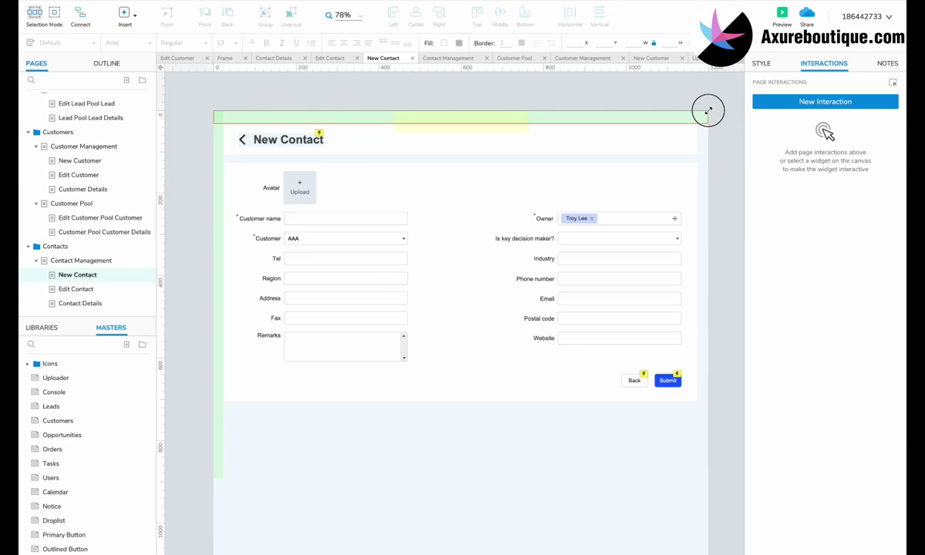
drag(718, 107, 179, 485)
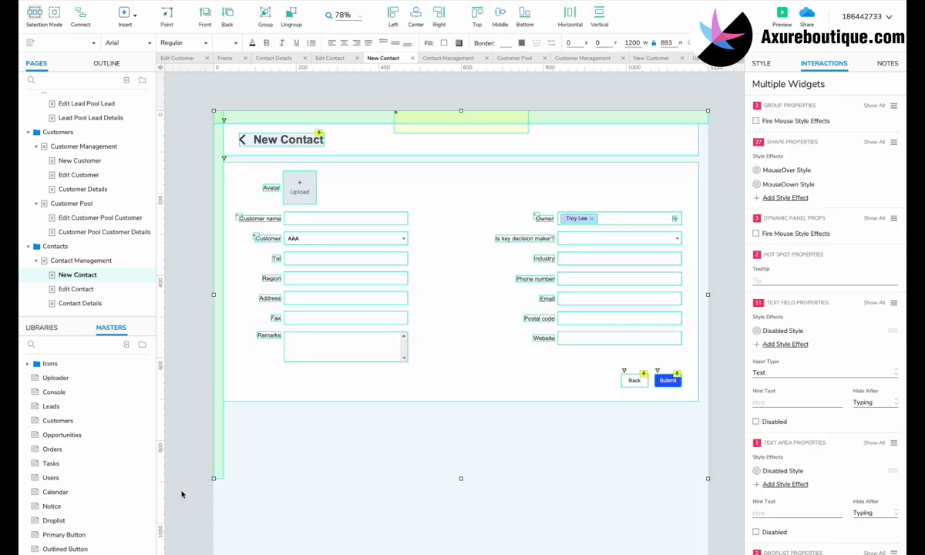
Replace the Edit Contact page's old widgets with the pasted New Contact form.
click(78, 289)
ctrl+scroll(383, 332, down, 2)
drag(642, 126, 165, 450)
key(Delete)
key(ctrl+0)
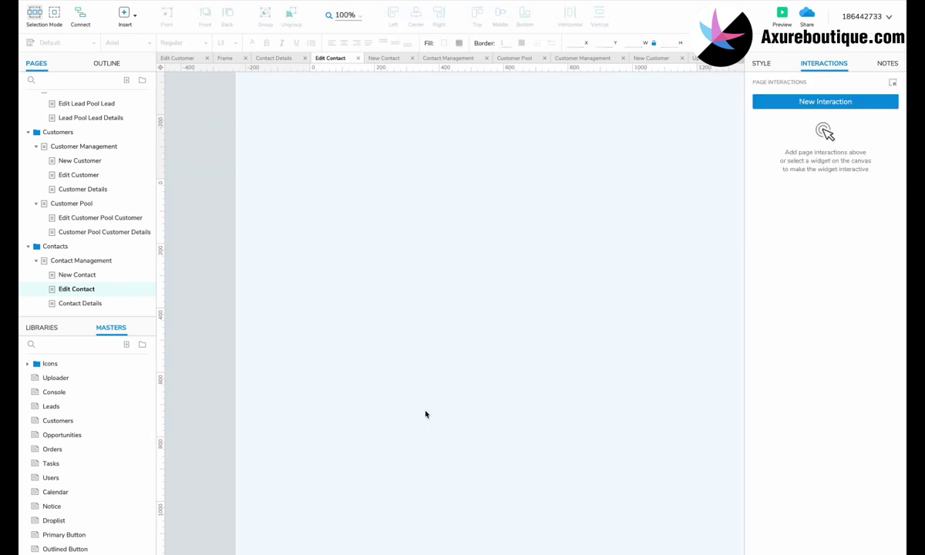
ctrl+scroll(425, 414, down, 1)
key(ctrl+v)
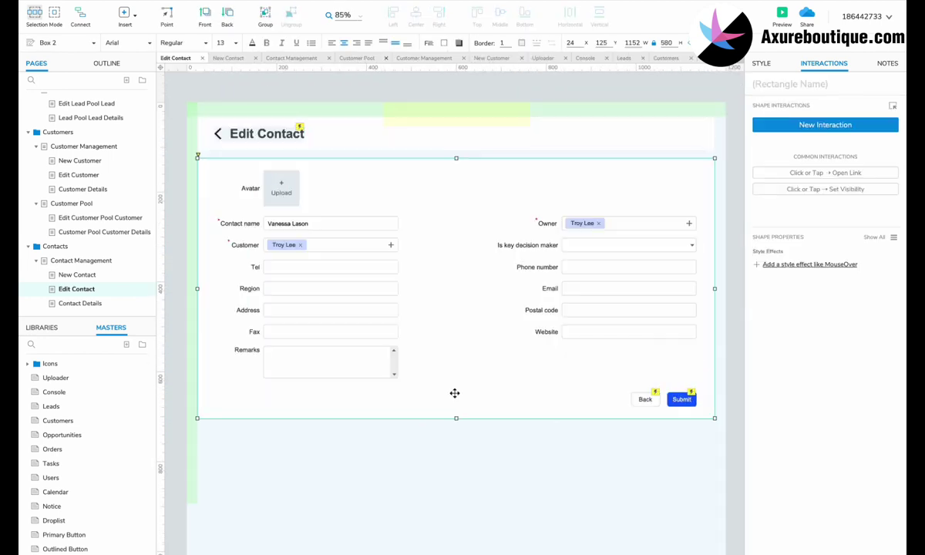
ctrl+scroll(454, 393, up, 2)
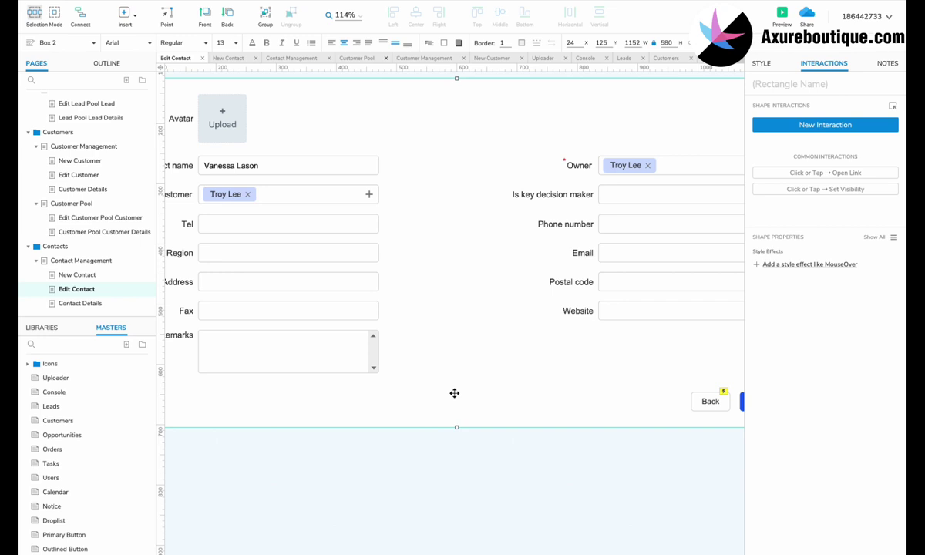
click(113, 299)
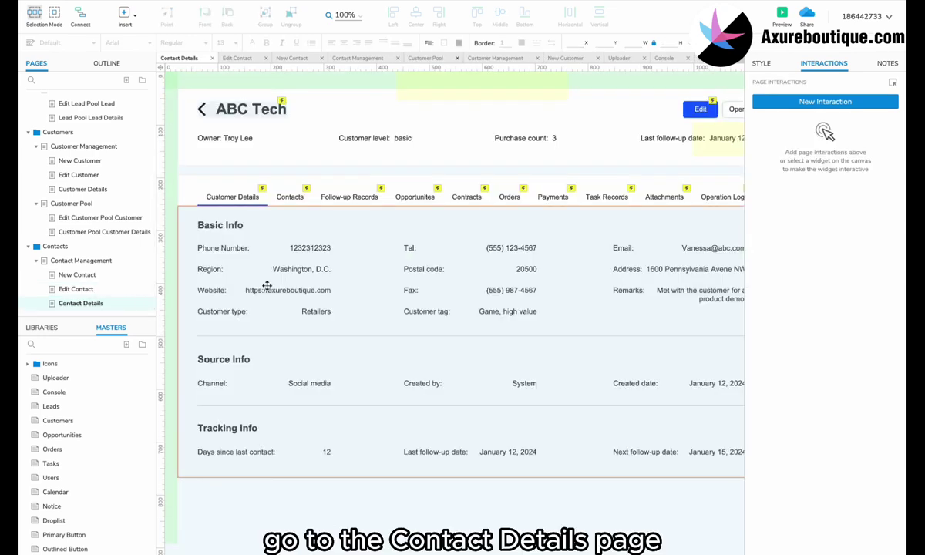
double_click(231, 109)
click(231, 110)
double_click(231, 111)
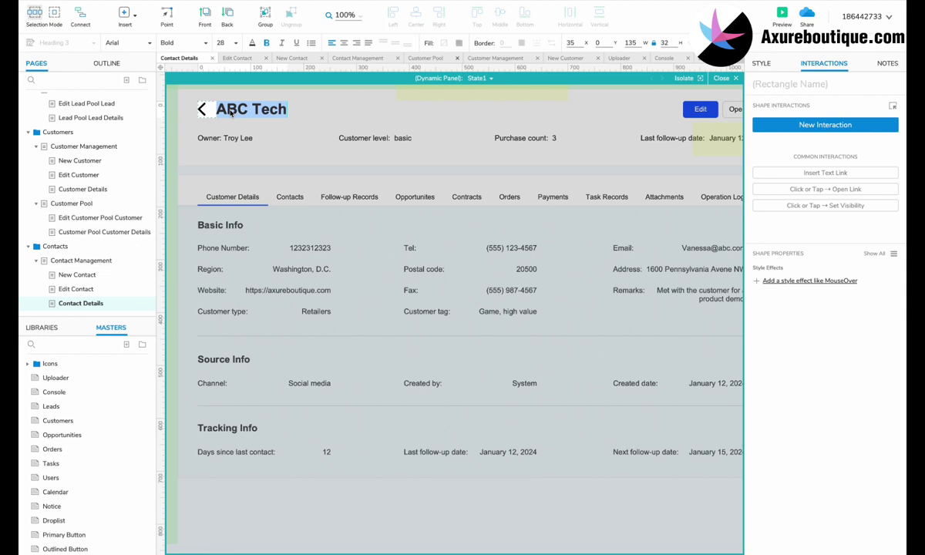
key(Escape)
key(Escape)
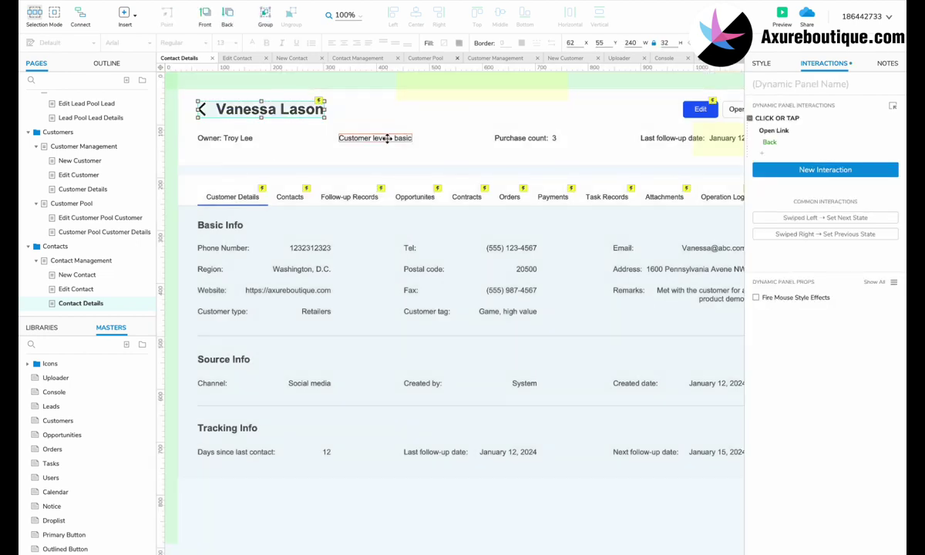
Change the Purchase count label to read Position: Sales Manager.
click(388, 138)
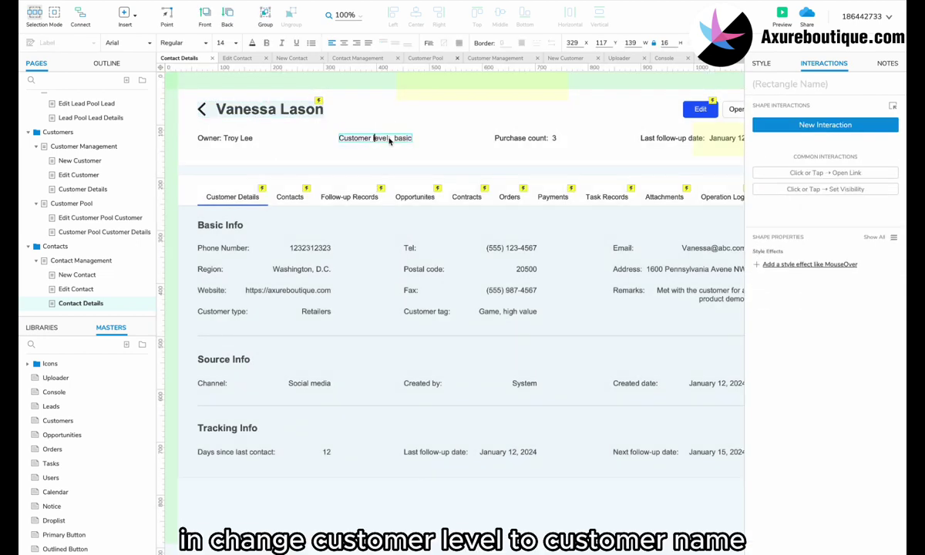
click(500, 139)
double_click(501, 138)
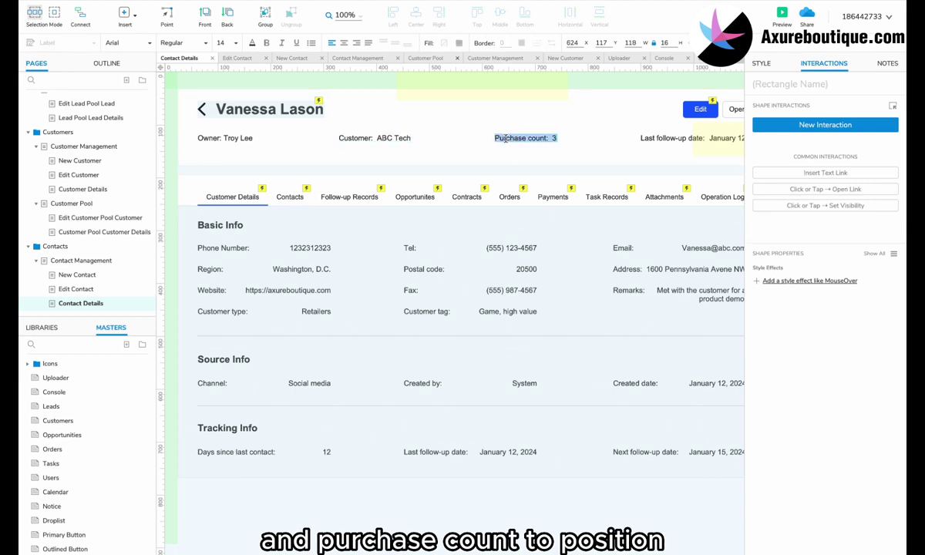
text(Position: Sales Manager)
click(583, 161)
Move the last follow-up date fields left and add a Department label copied from Position.
scroll(583, 162, right, 3)
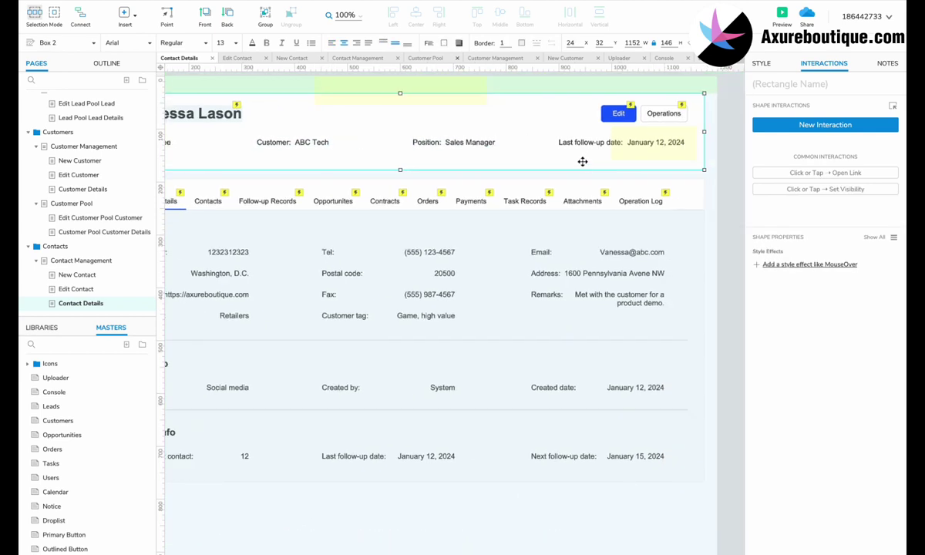
click(655, 142)
shift+click(571, 143)
drag(571, 144, 281, 163)
click(435, 142)
drag(435, 142, 592, 142)
text(Department:)
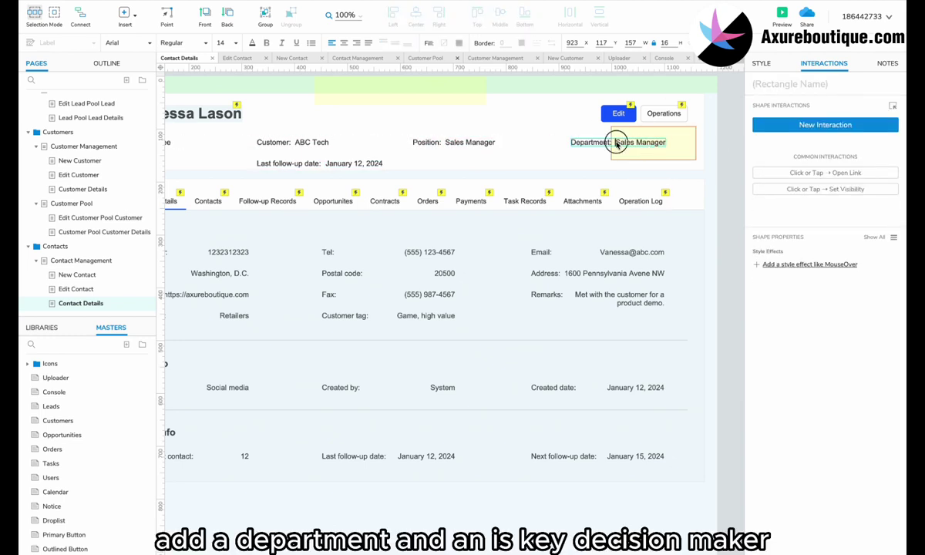
click(637, 146)
Turn the second header row into Is key decision maker? with value Yes.
scroll(637, 146, left, 3)
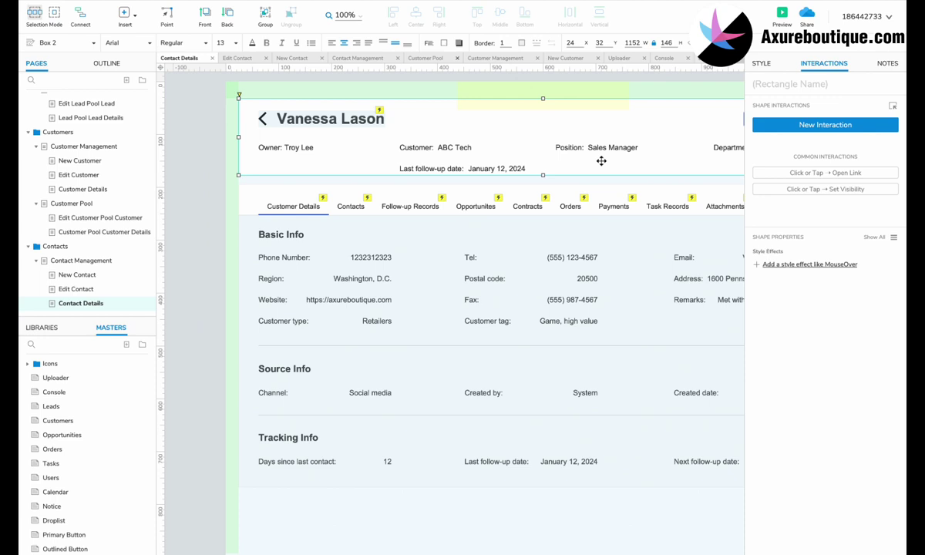
click(428, 167)
shift+click(493, 167)
drag(429, 167, 286, 168)
click(292, 167)
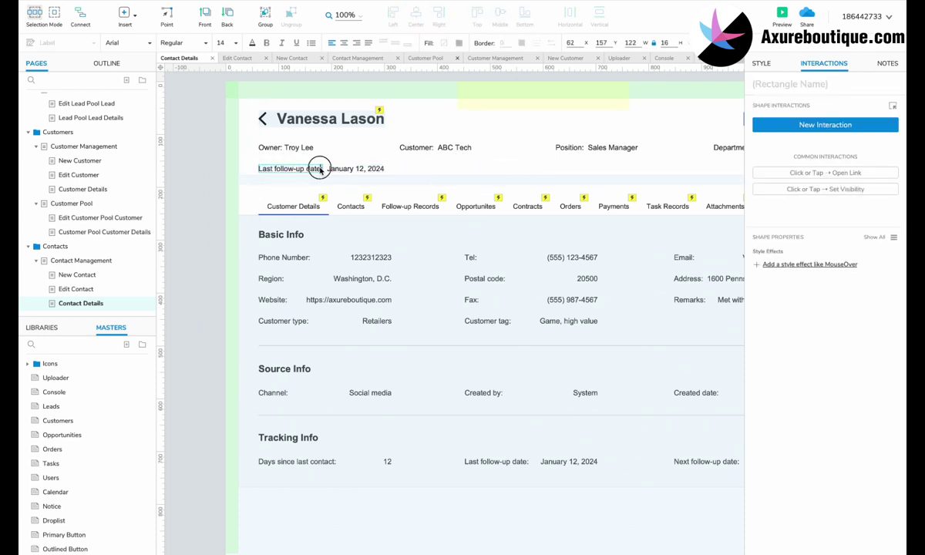
key(ctrl+v)
drag(363, 169, 359, 170)
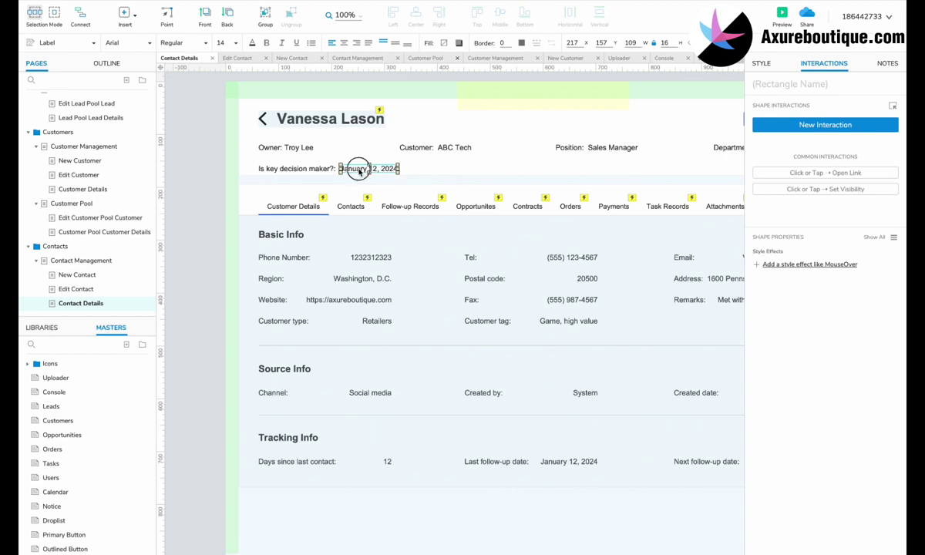
double_click(359, 170)
text(Yes)
Shift the tabs and details area down and make the header box taller.
scroll(373, 191, down, 3)
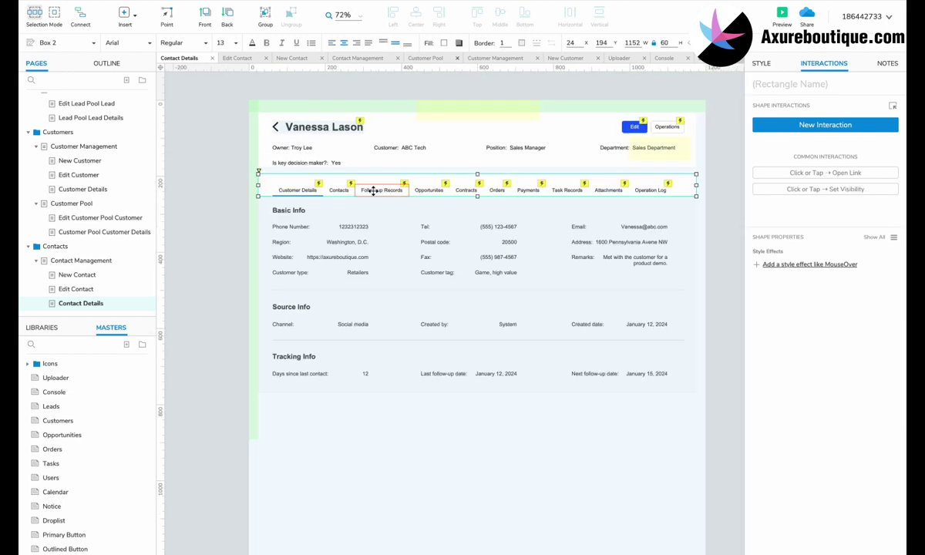
drag(724, 211, 305, 413)
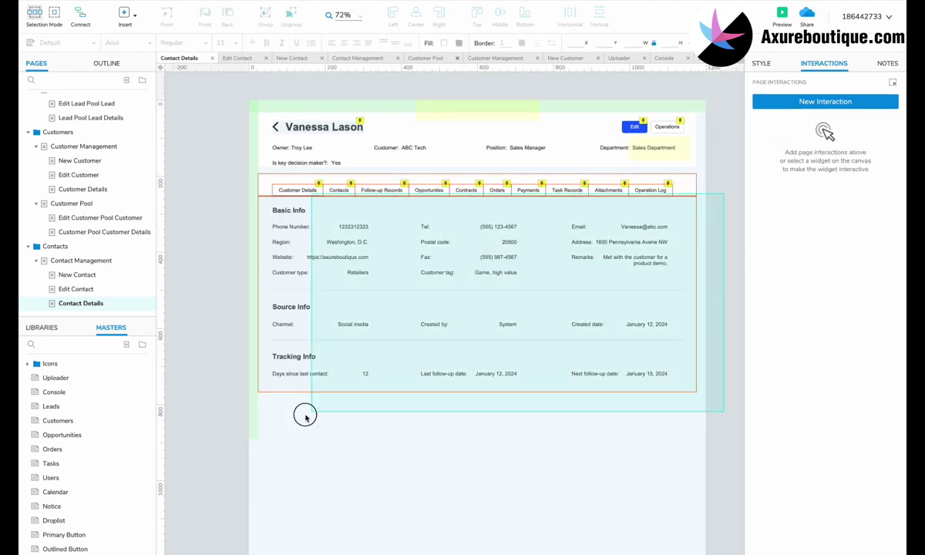
drag(325, 262, 324, 273)
click(459, 140)
drag(478, 166, 478, 178)
scroll(307, 155, up, 5)
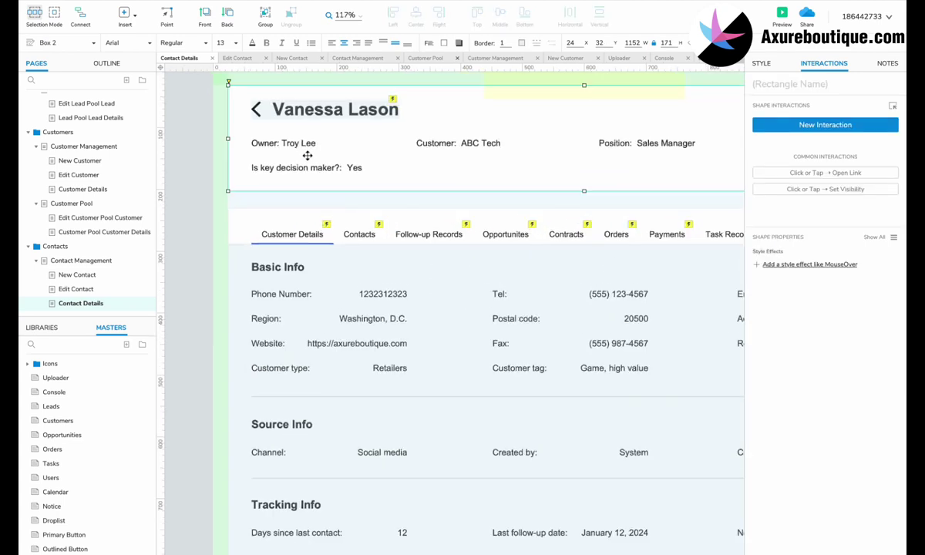
Add a Last follow-up date field with value January 12, 2024 to the header.
drag(307, 155, 490, 174)
double_click(462, 167)
scroll(462, 168, right, 5)
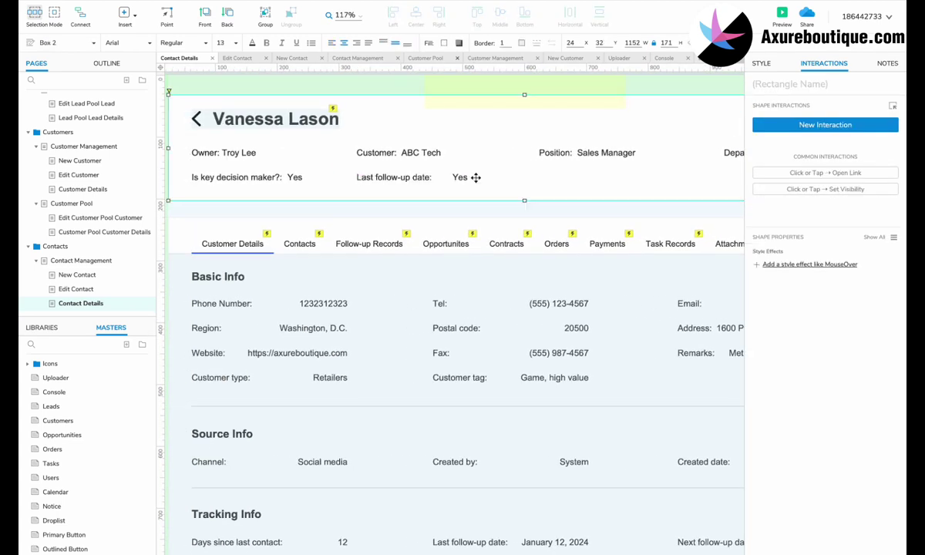
drag(476, 177, 456, 178)
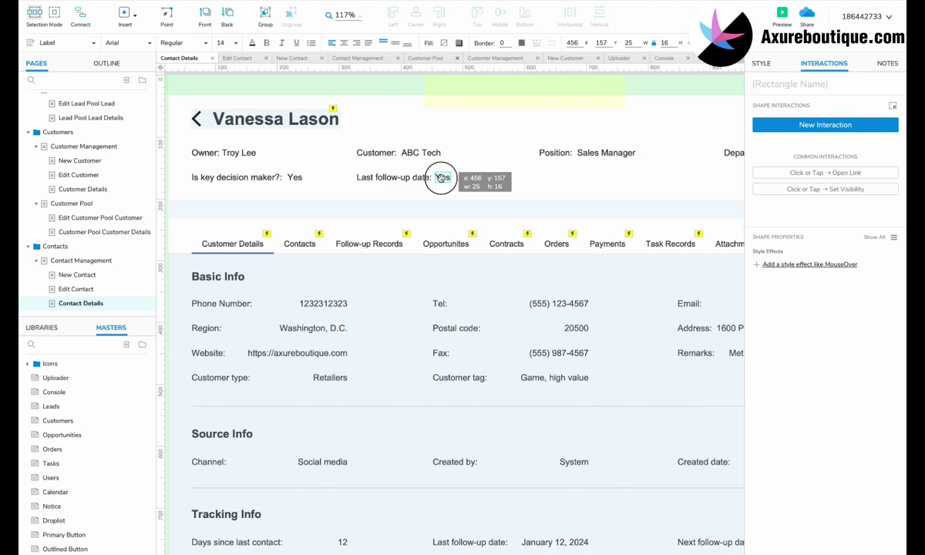
double_click(444, 177)
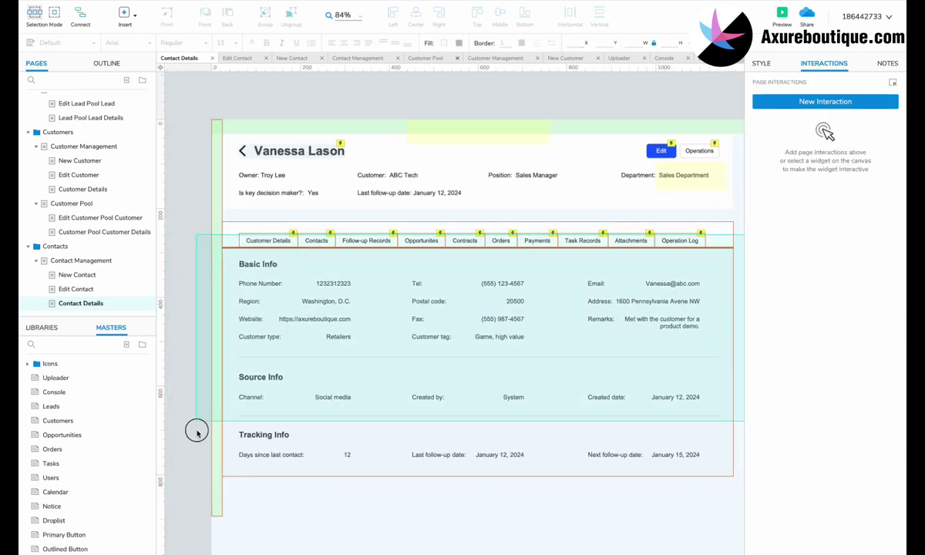
ctrl+scroll(250, 221, up, 3)
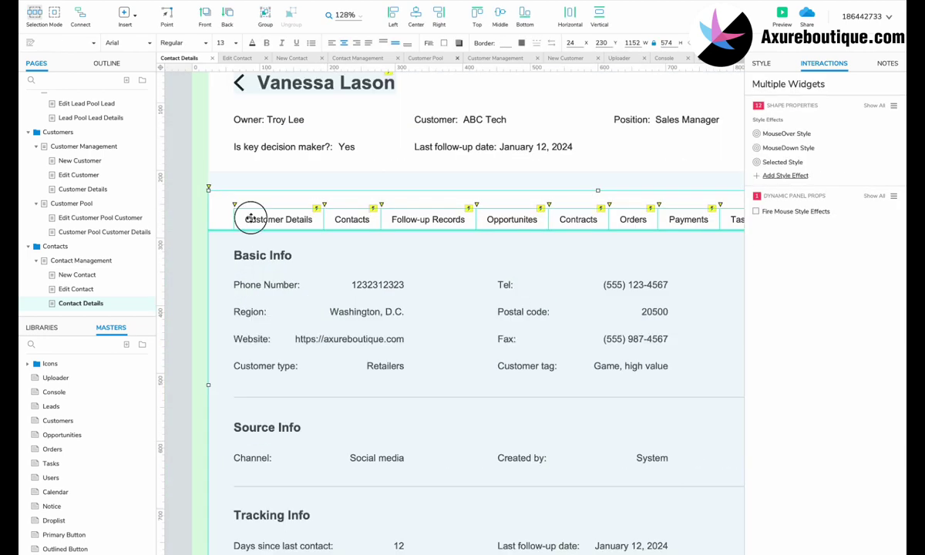
Rename the first tab to Contact Details.
click(260, 226)
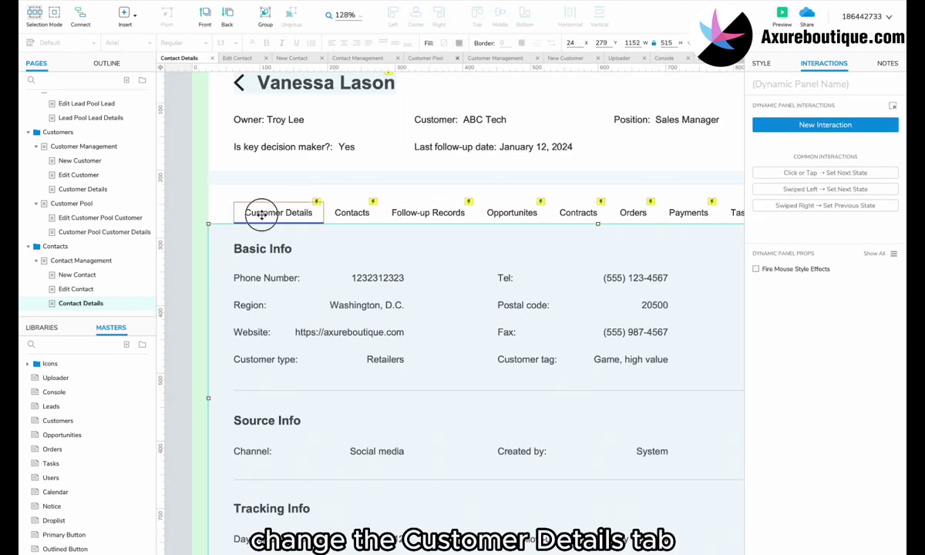
double_click(254, 212)
text(Contact)
click(296, 241)
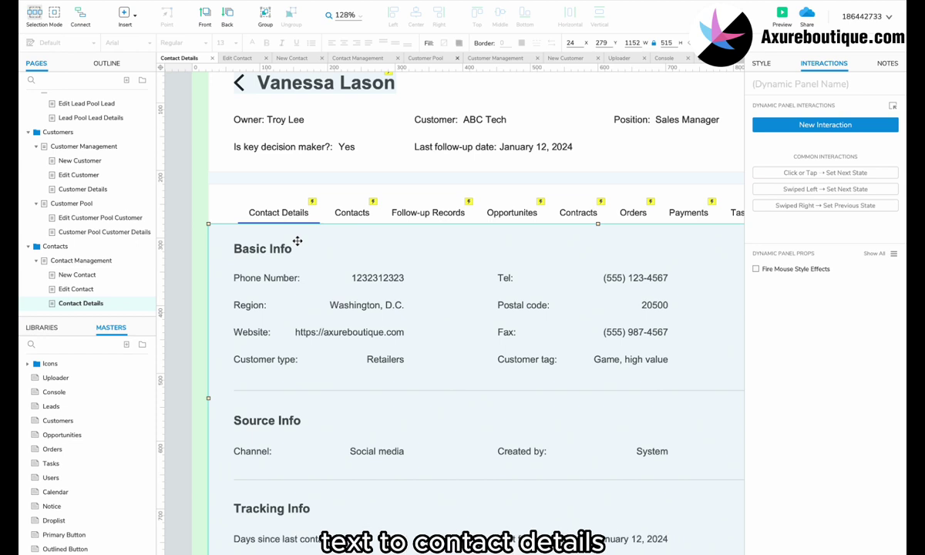
Delete the Contacts tab from the tab row.
click(366, 212)
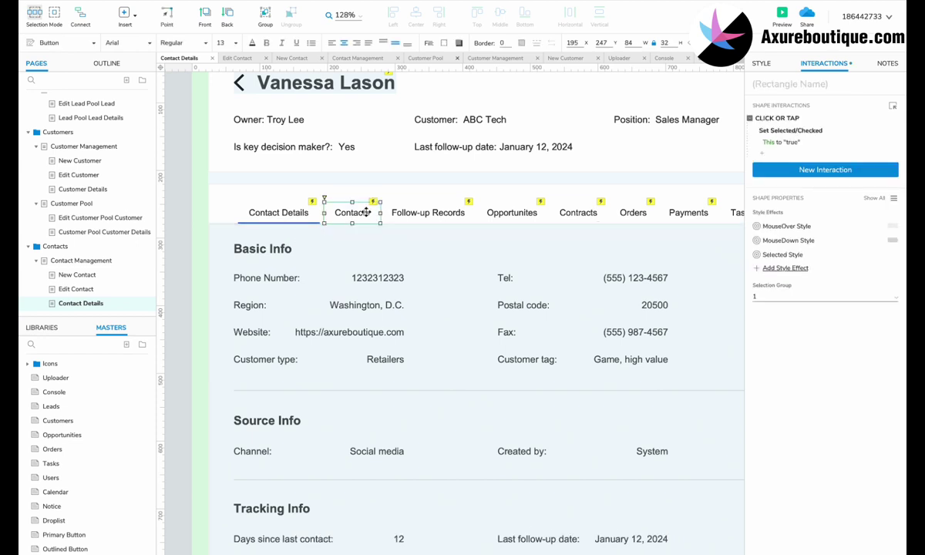
scroll(366, 212, right, 2)
key(Delete)
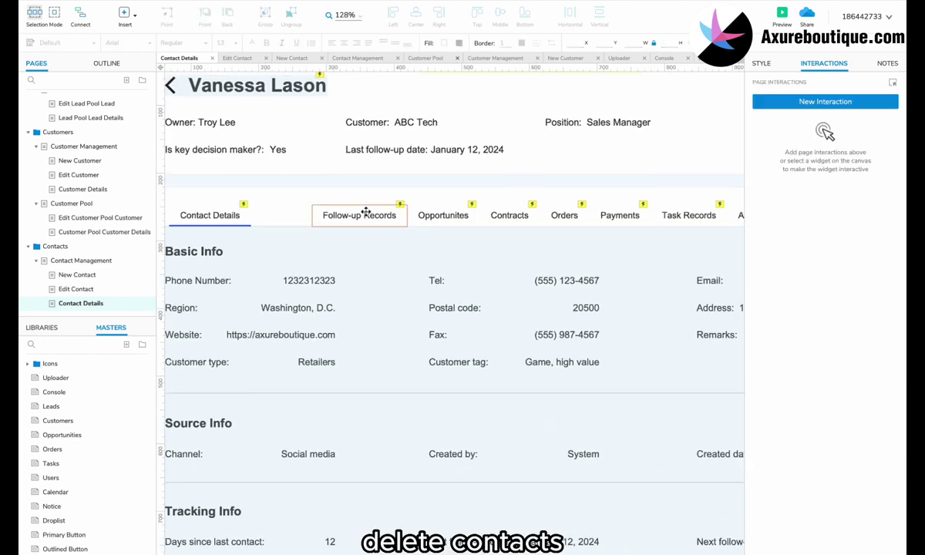
ctrl+scroll(366, 213, down, 2)
click(268, 233)
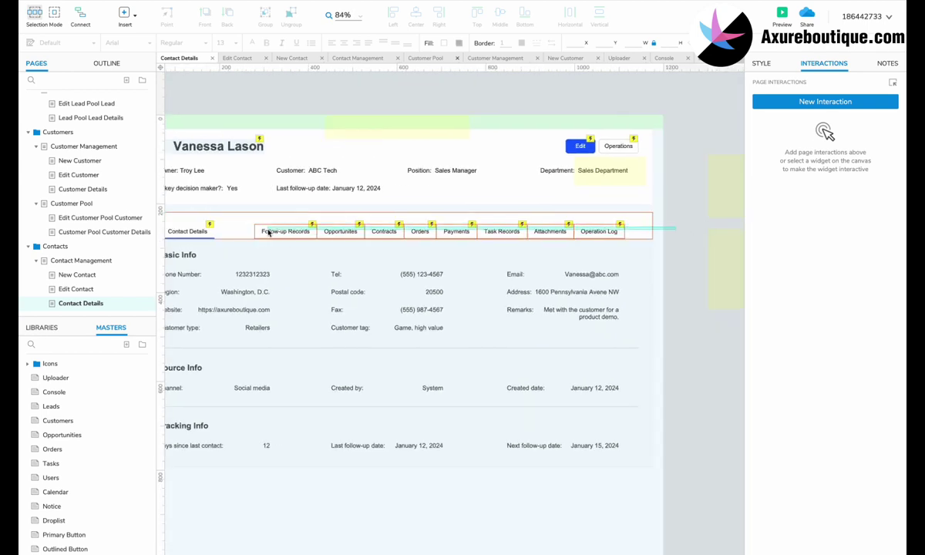
ctrl+scroll(262, 231, up, 2)
scroll(274, 385, down, 1)
Stretch the details area's background box downward inside the panel.
click(276, 296)
double_click(275, 296)
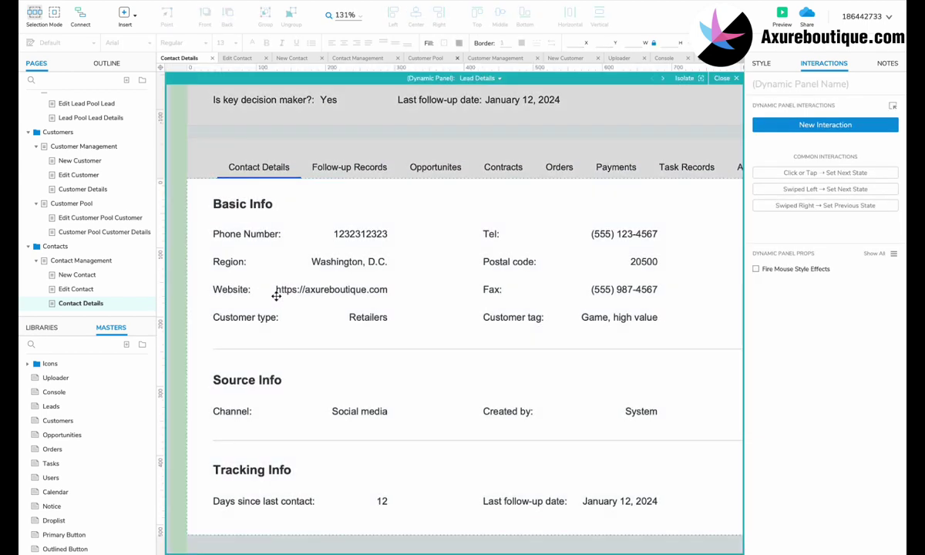
ctrl+scroll(253, 293, down, 3)
click(676, 312)
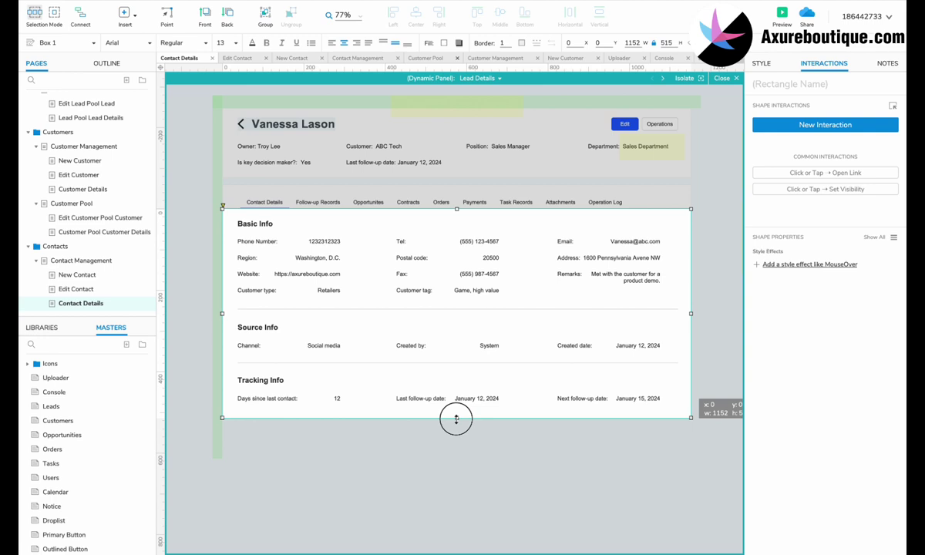
drag(456, 418, 456, 465)
key(ctrl+a)
ctrl+scroll(207, 298, up, 2)
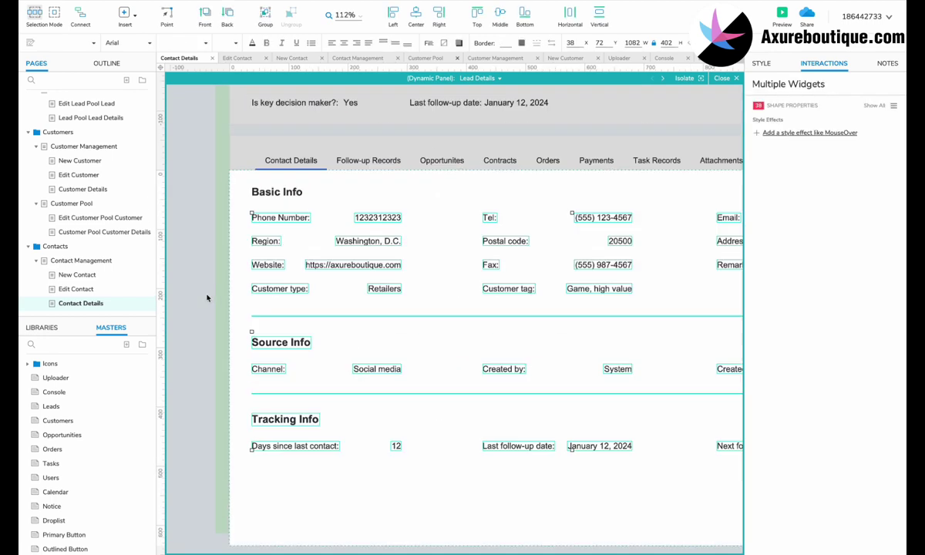
Add the AvatarB.jpg image as a small square avatar under the Basic Info heading.
drag(268, 208, 268, 255)
click(42, 327)
drag(85, 439, 250, 204)
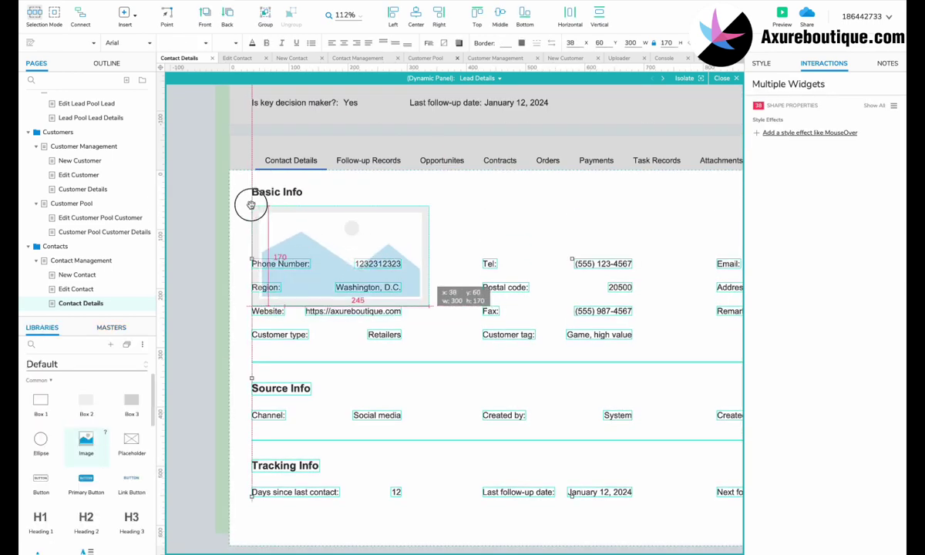
double_click(339, 254)
click(478, 204)
click(455, 215)
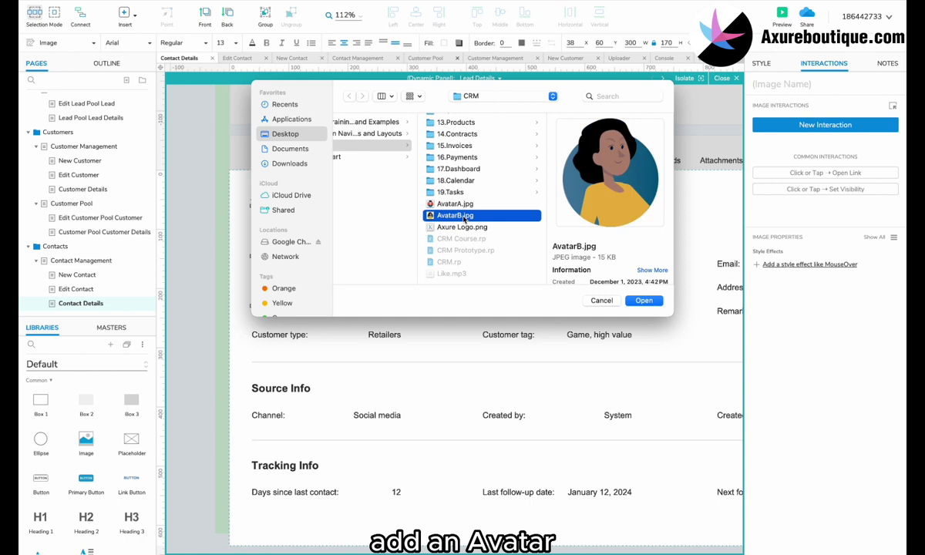
click(644, 300)
drag(434, 386, 296, 229)
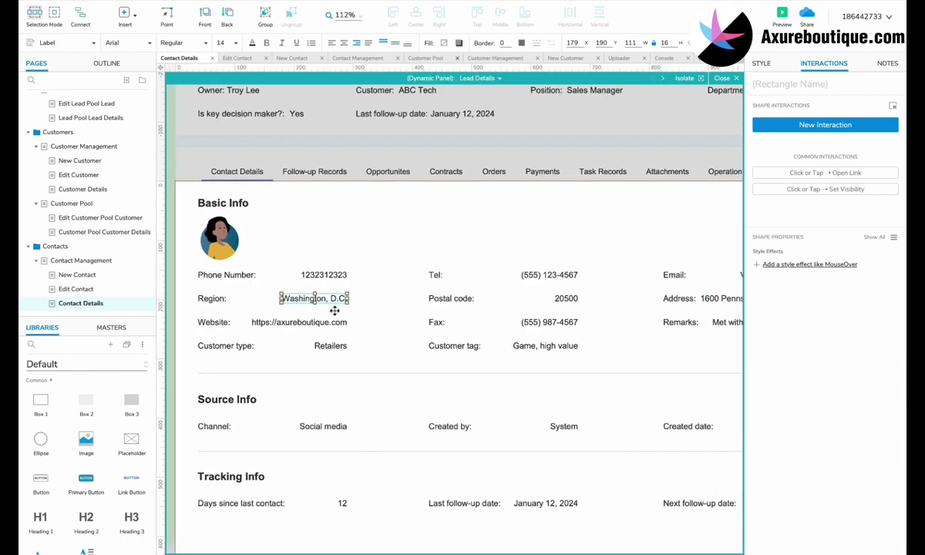
Delete the customer type and customer tag row and move the separator line up.
ctrl+click(323, 345)
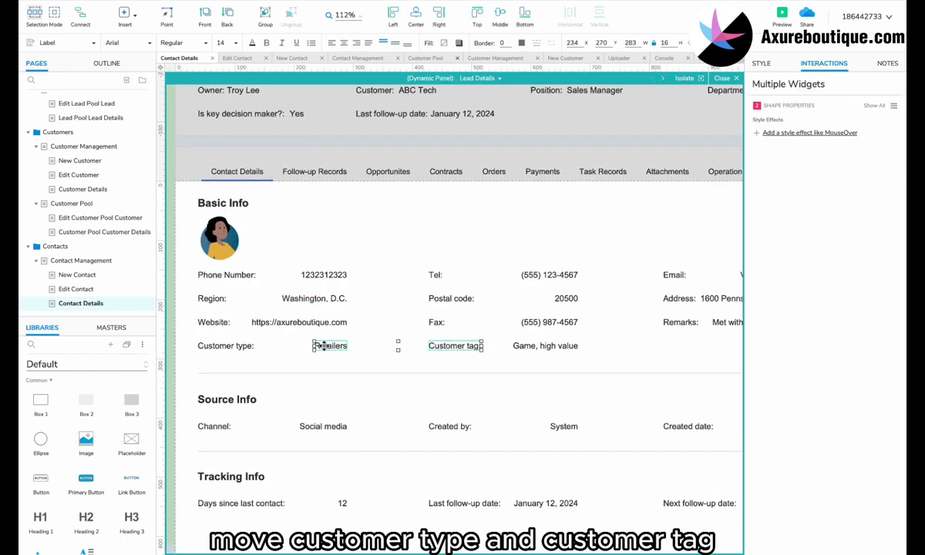
key(Delete)
scroll(483, 343, down, 1)
click(487, 340)
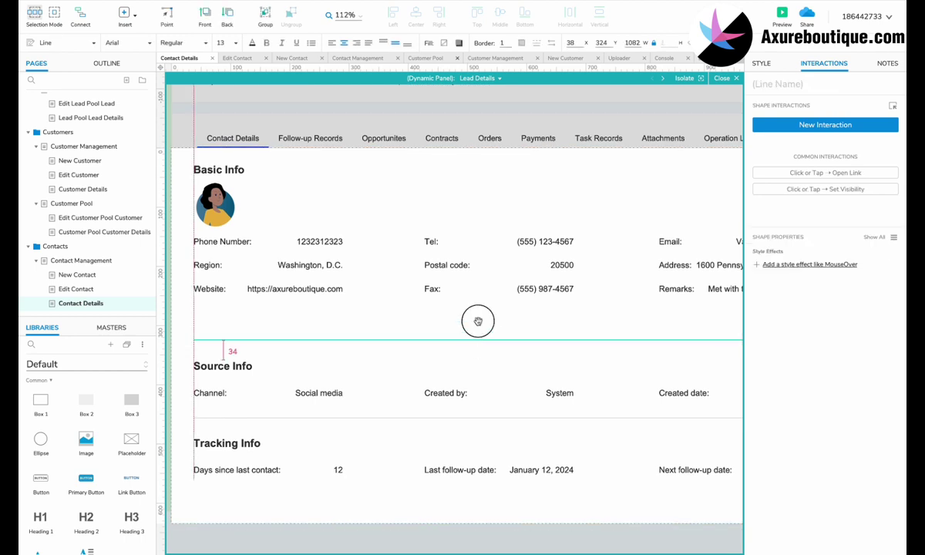
key(shift+Up)
key(shift+Up)
key(shift+Up)
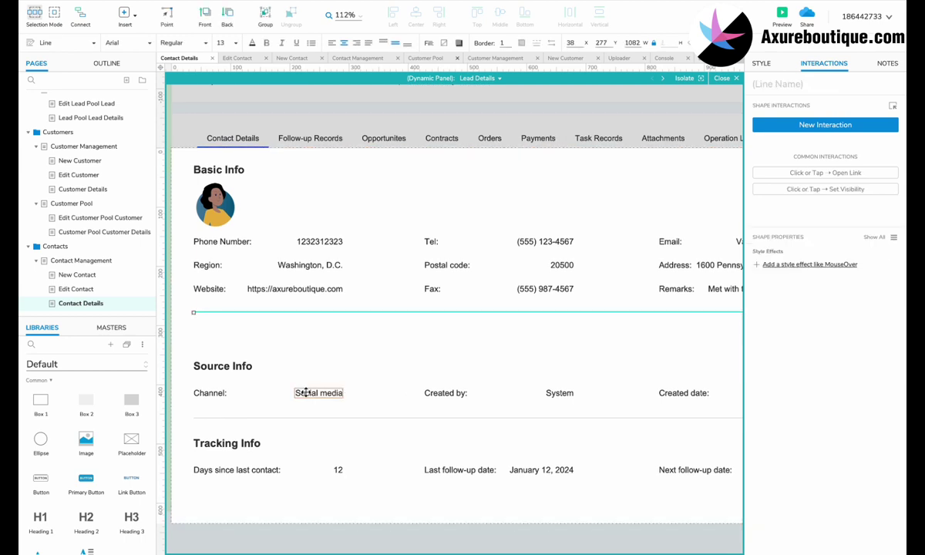
Delete the Channel row with its Social media value and move Source Info up into the gap.
click(307, 393)
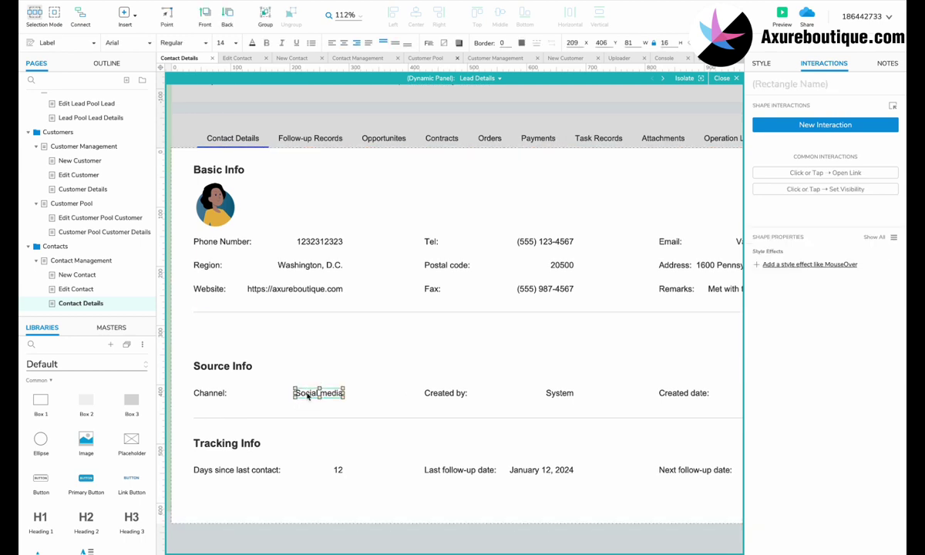
ctrl+click(209, 393)
key(Delete)
click(446, 393)
ctrl+click(560, 393)
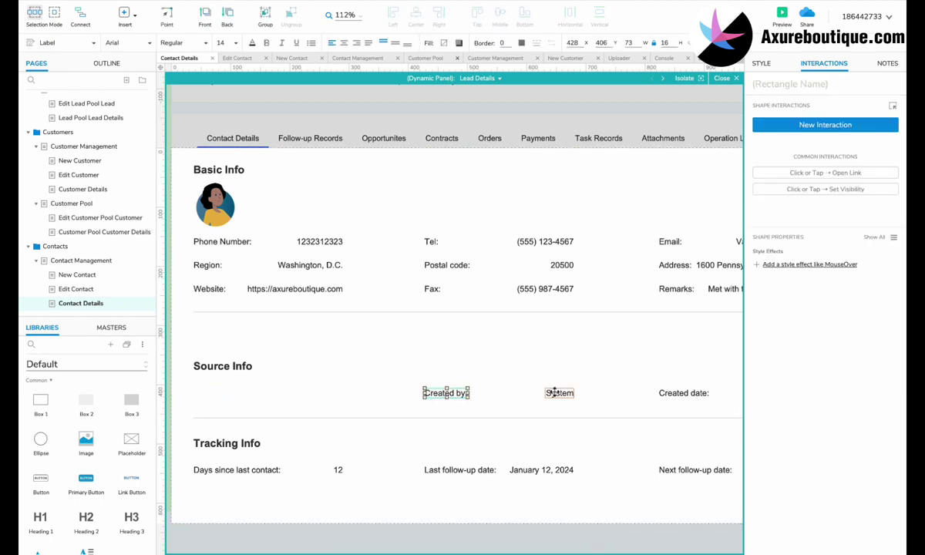
ctrl+click(688, 395)
scroll(688, 396, right, 2)
ctrl+click(713, 393)
scroll(713, 393, down, 4)
ctrl+click(303, 378)
drag(304, 378, 299, 356)
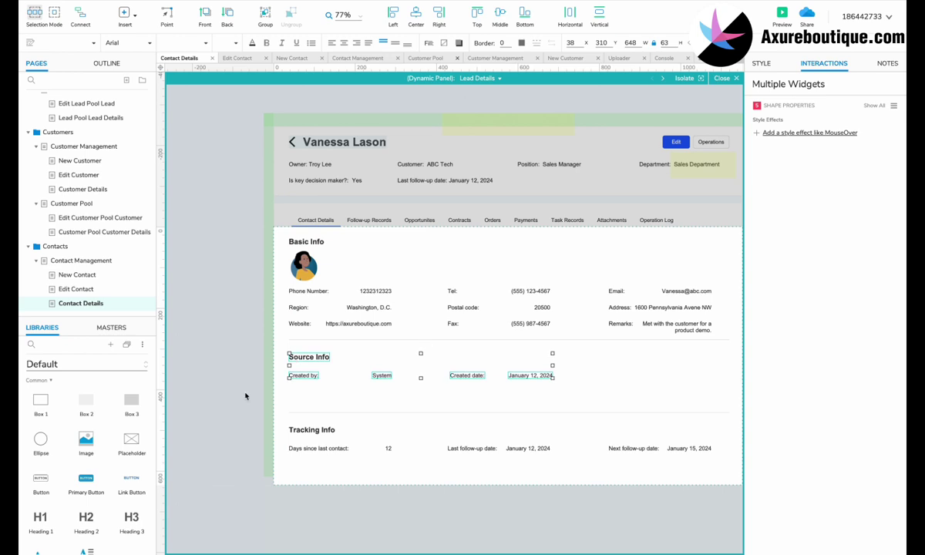
Move the Tracking Info section up and shorten the background box to fit.
drag(245, 396, 675, 432)
drag(330, 428, 323, 408)
mouse_move(509, 484)
mouse_down()
mouse_move(509, 468)
mouse_move(506, 479)
mouse_up()
key(Escape)
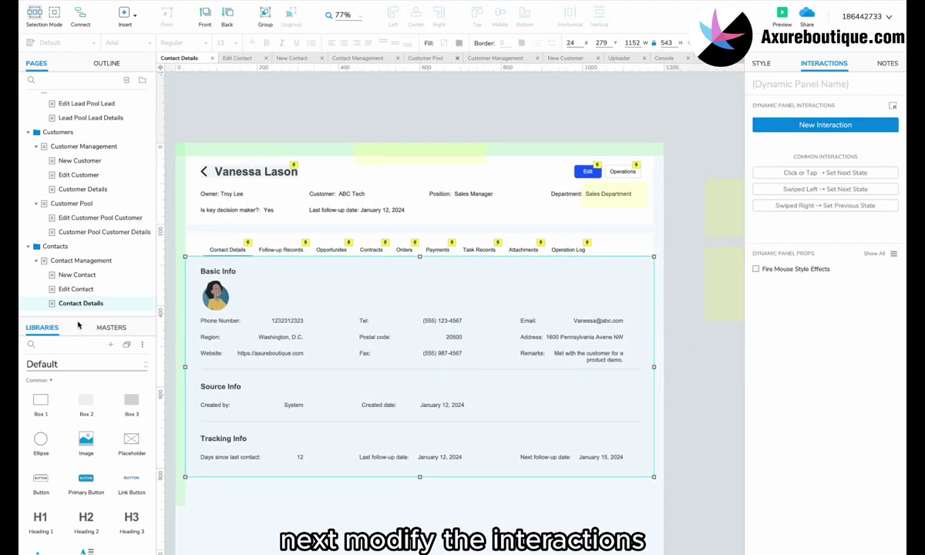
On Contact Management, retarget the first row's Edit link to open Edit Contact.
click(83, 261)
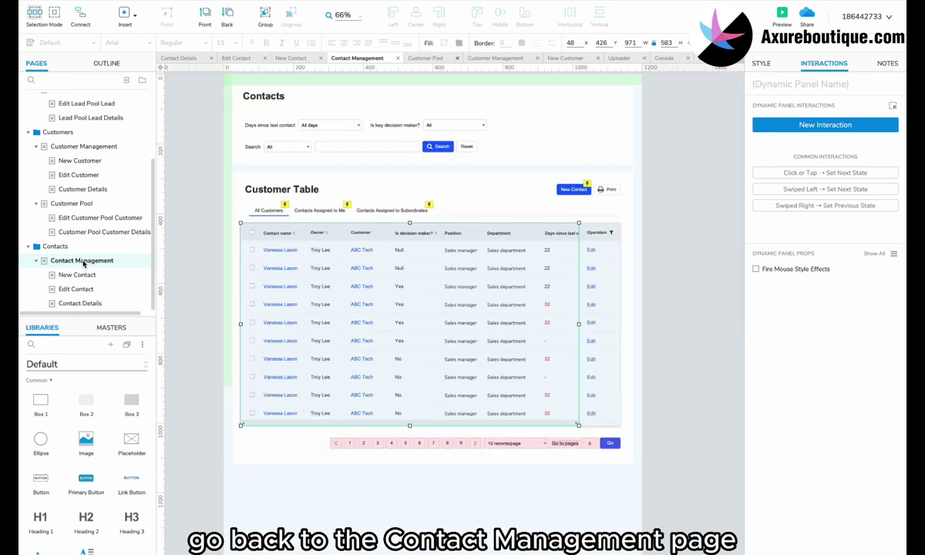
ctrl+scroll(330, 276, up, 3)
double_click(322, 262)
scroll(316, 262, left, 3)
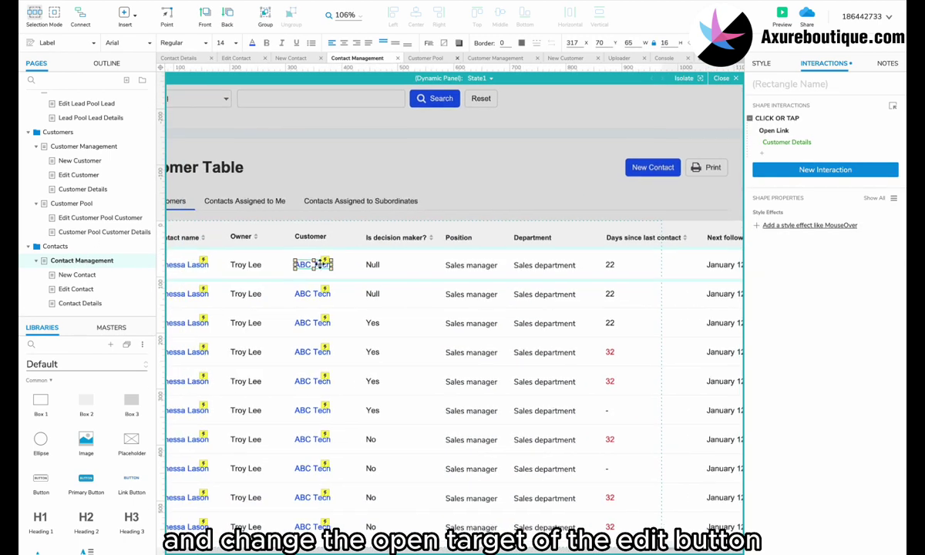
scroll(316, 262, right, 6)
click(450, 266)
click(443, 268)
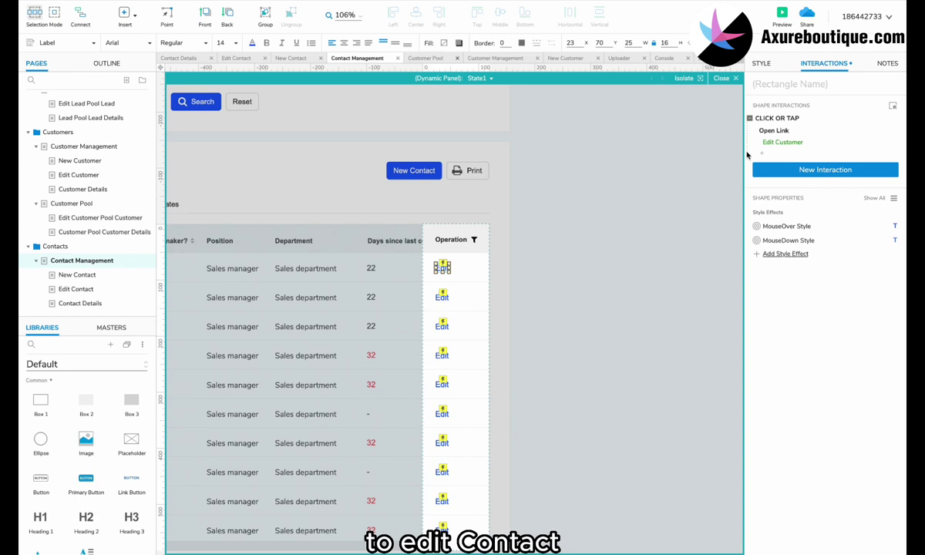
click(769, 144)
click(788, 168)
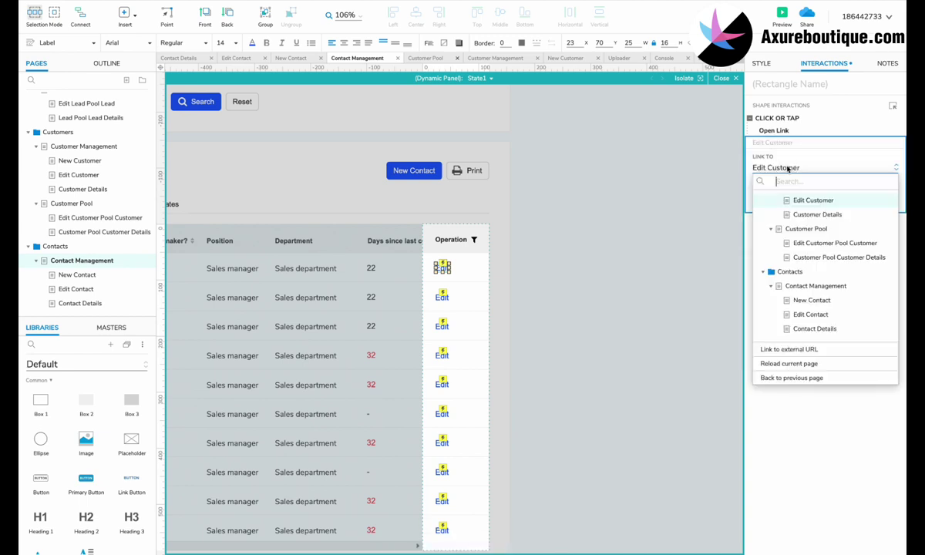
click(808, 313)
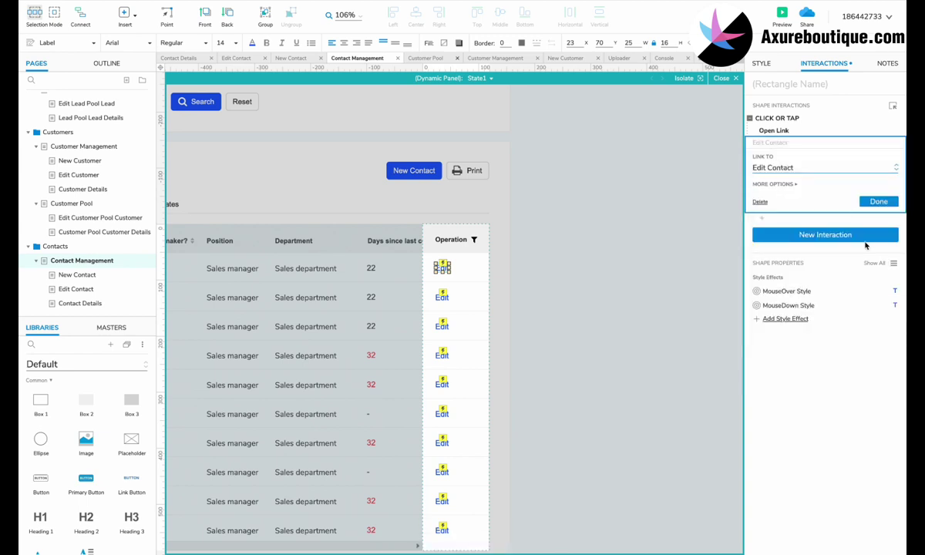
click(877, 202)
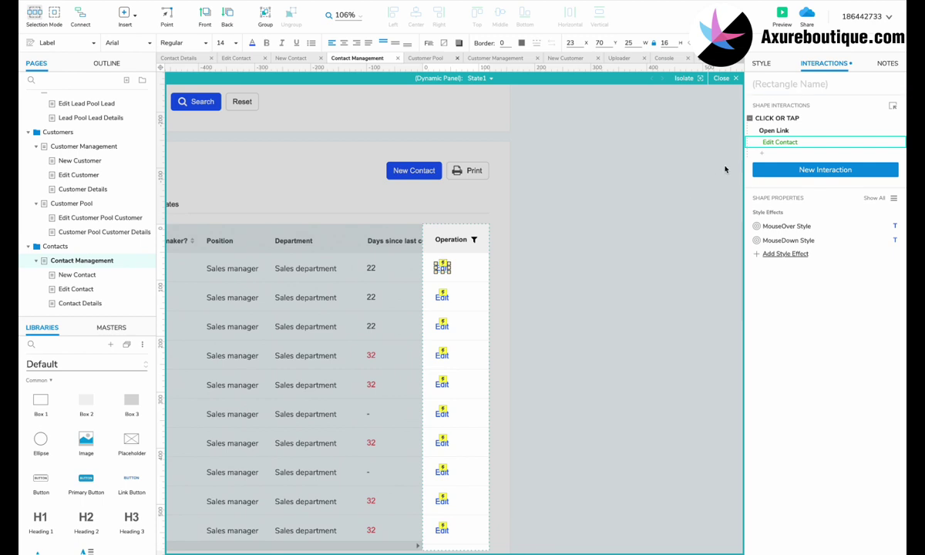
Point the remaining rows' Edit links to Edit Contact as well.
click(441, 326)
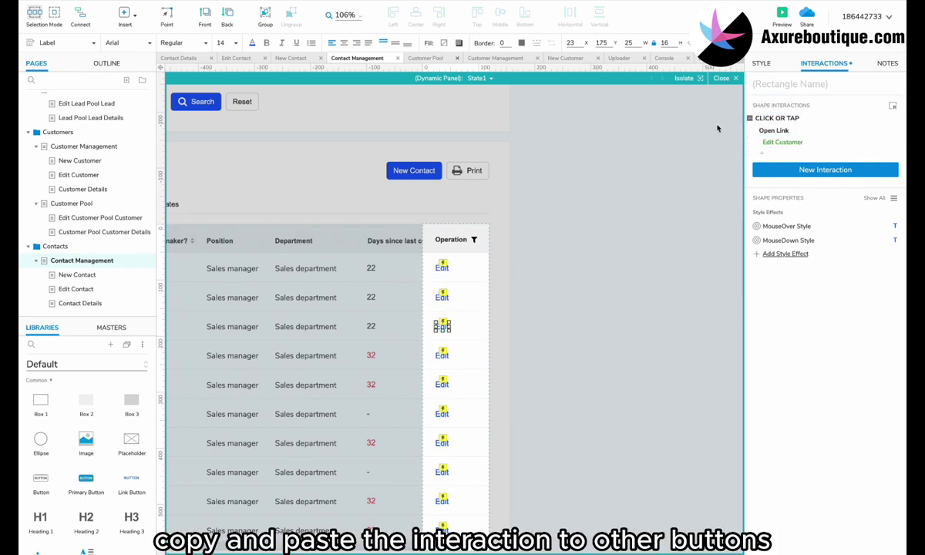
click(442, 414)
scroll(492, 351, down, 2)
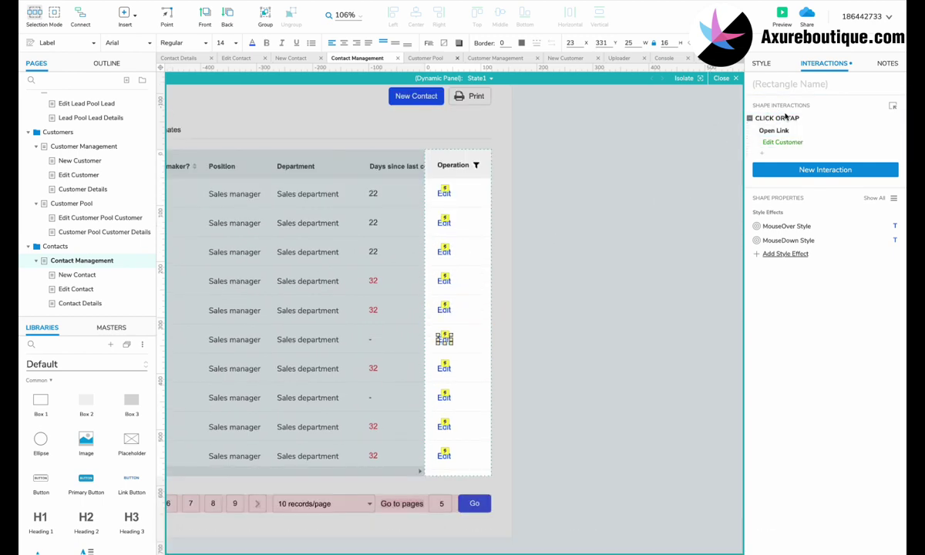
click(444, 396)
click(444, 425)
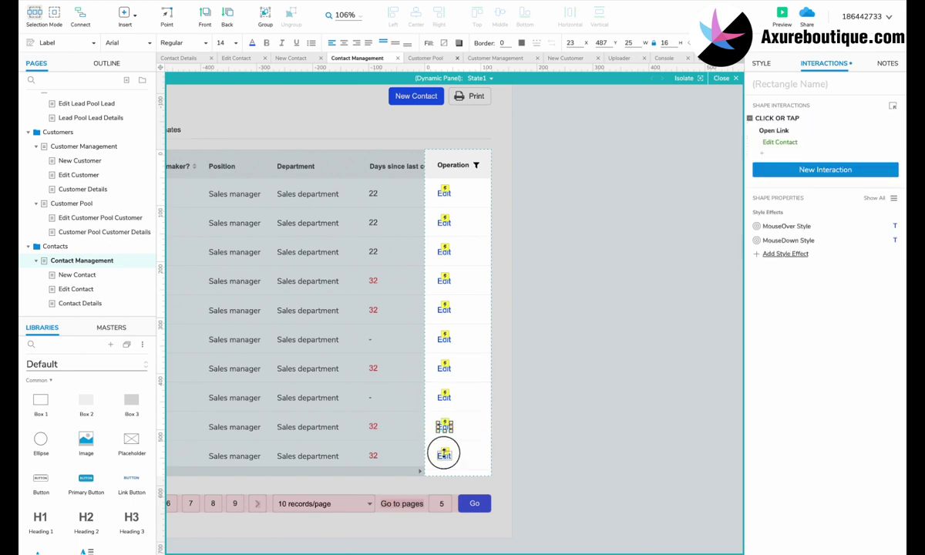
click(444, 454)
On Edit Contact, delete the Submit button's link to Contact Management.
click(123, 289)
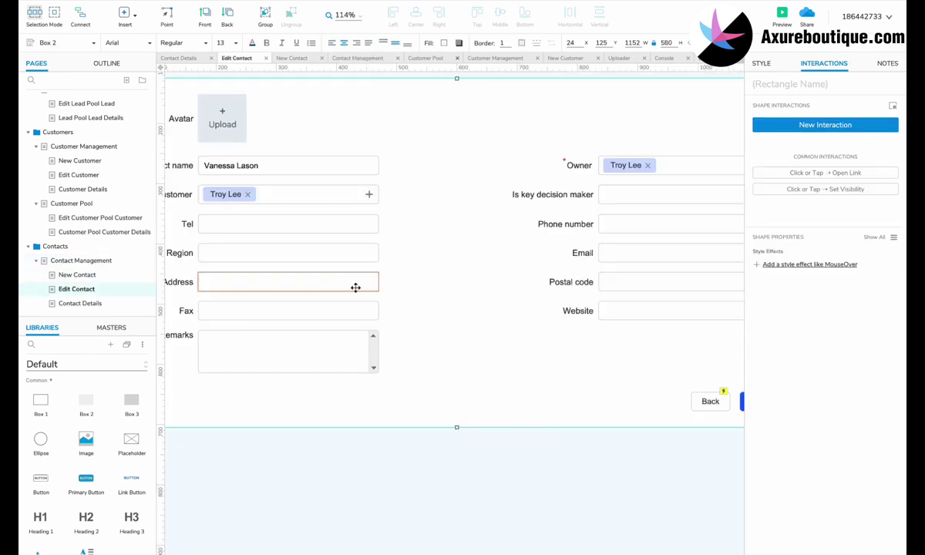
scroll(355, 288, up, 1)
ctrl+scroll(355, 287, down, 3)
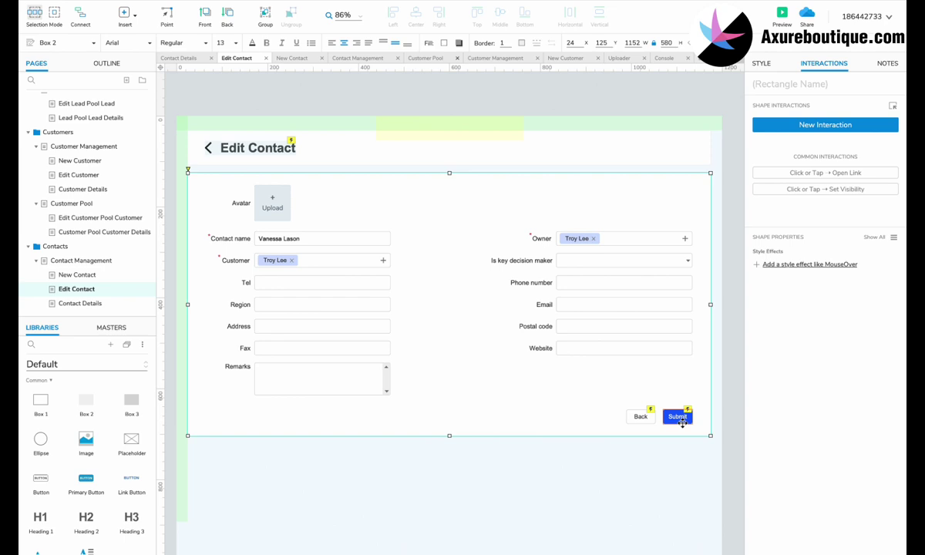
click(682, 423)
key(Delete)
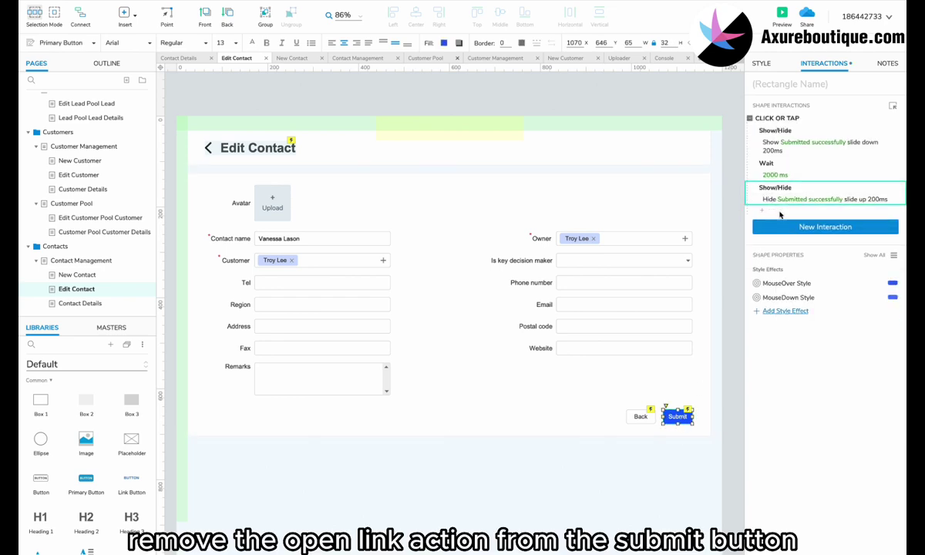
On Contact Details, delete Move to Customer Pool from the operations menu.
click(117, 302)
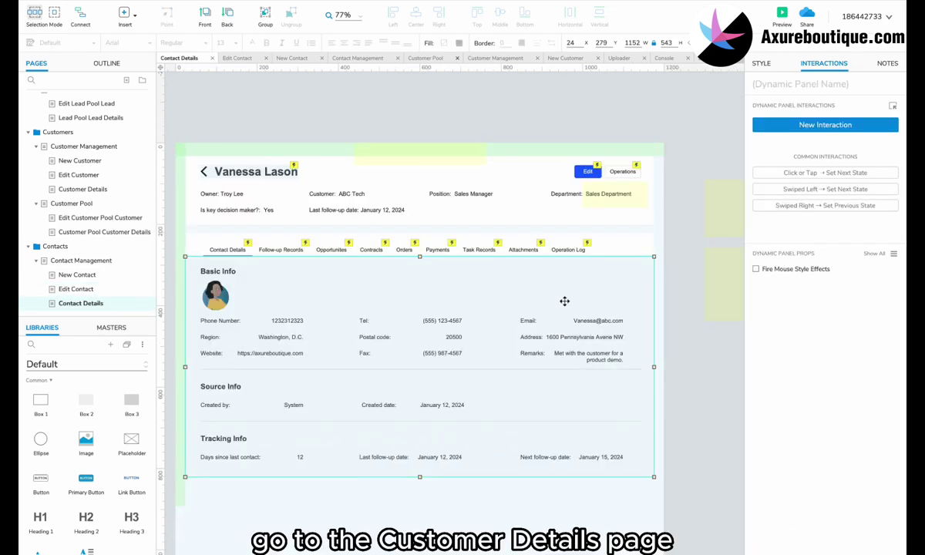
double_click(617, 205)
click(614, 189)
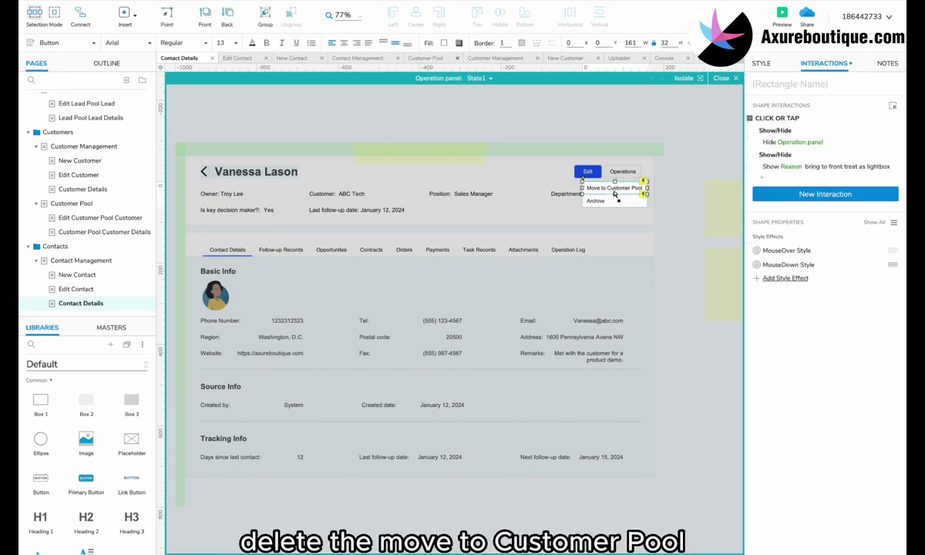
key(Delete)
click(597, 201)
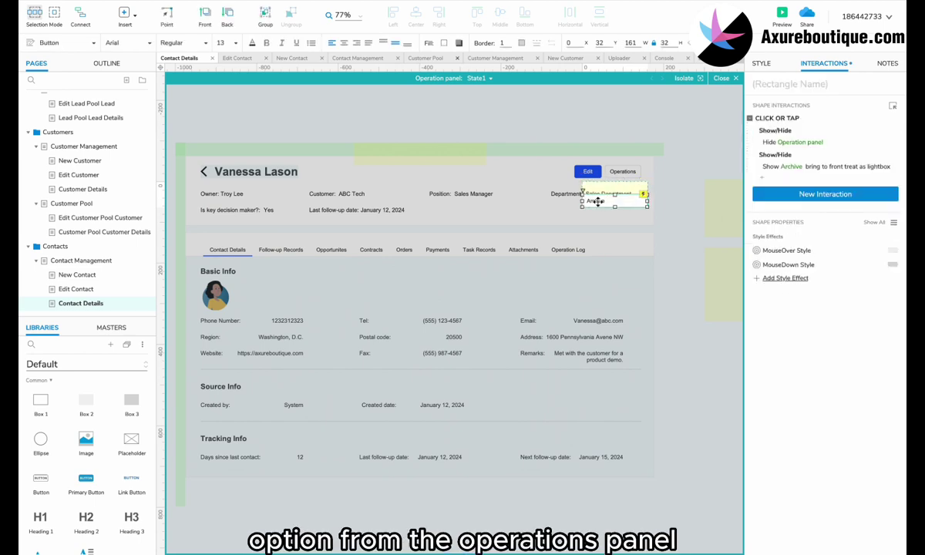
key(Escape)
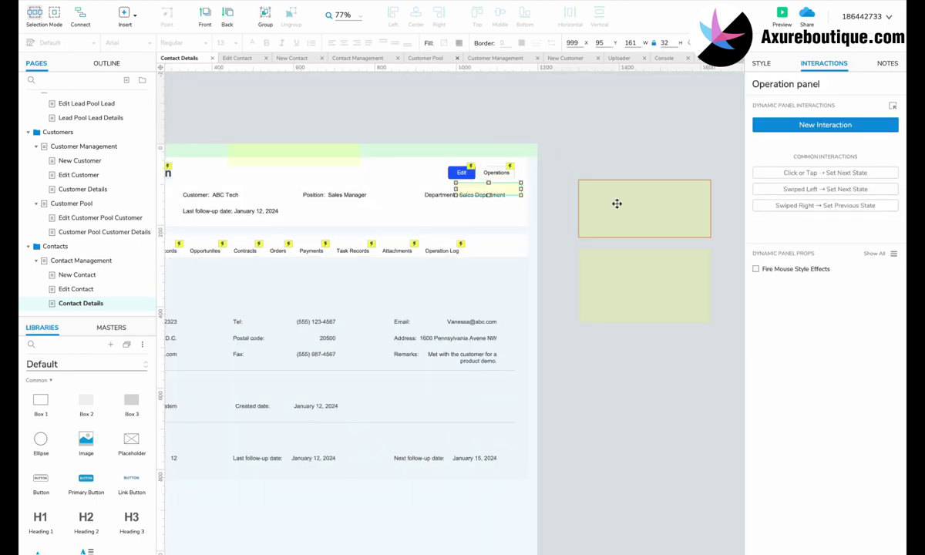
Change the success notice's text and name from Submitted to Archived successfully.
double_click(615, 203)
click(686, 223)
key(Escape)
click(310, 156)
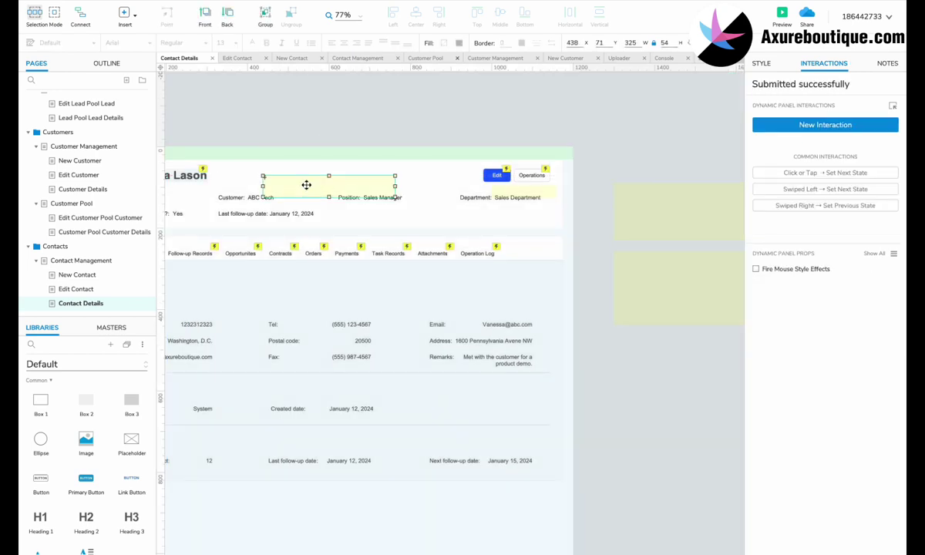
double_click(309, 156)
double_click(297, 157)
text(Archived successfully)
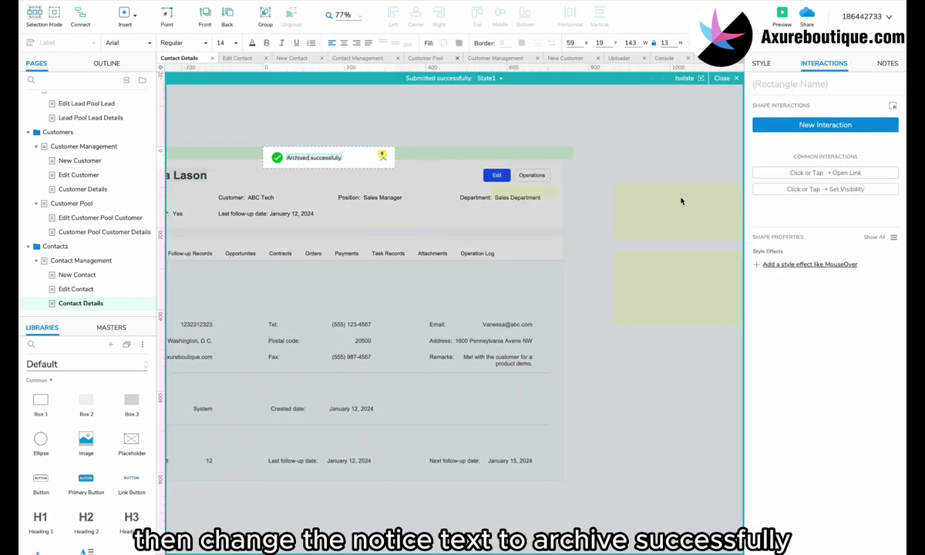
key(Escape)
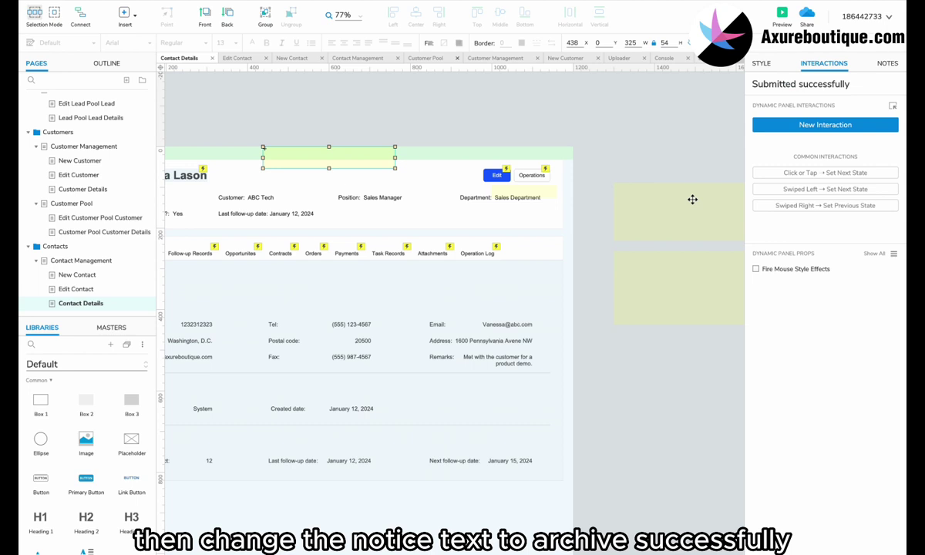
double_click(767, 84)
text(Archiv)
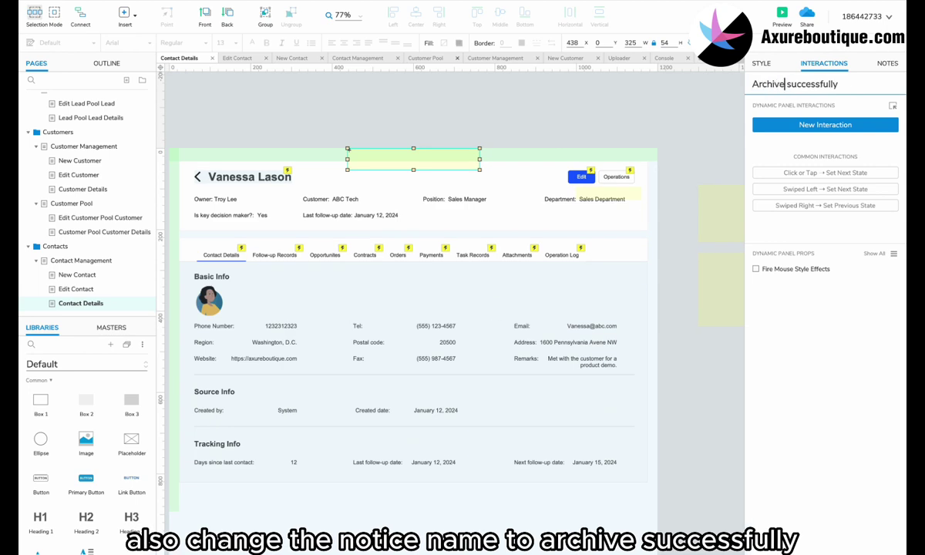
Check the Archive dialog's Sure button, then delete the Reason dialog panel.
double_click(699, 207)
click(616, 229)
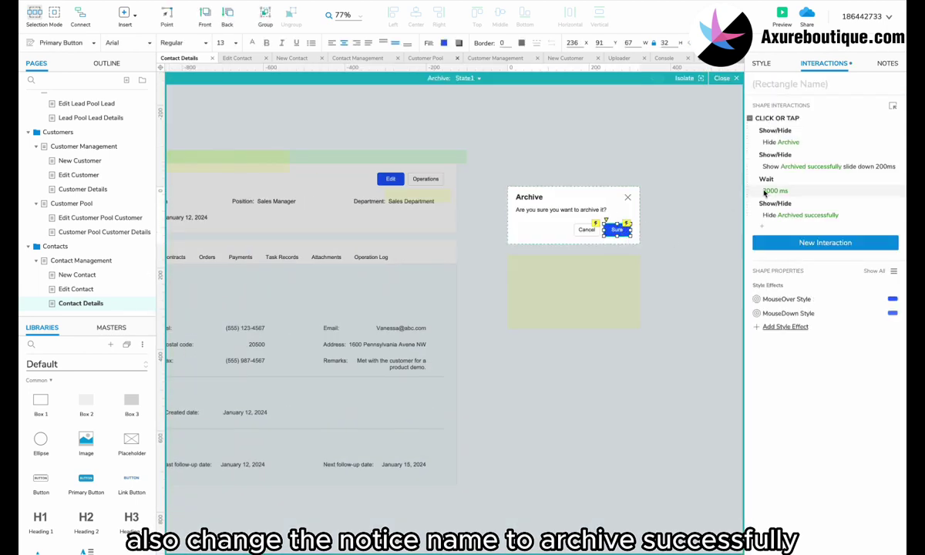
click(612, 163)
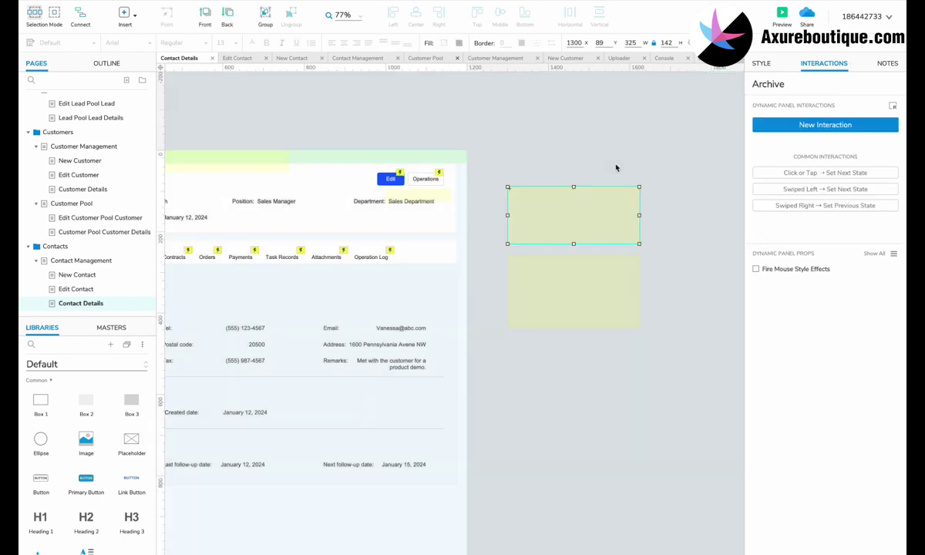
double_click(612, 244)
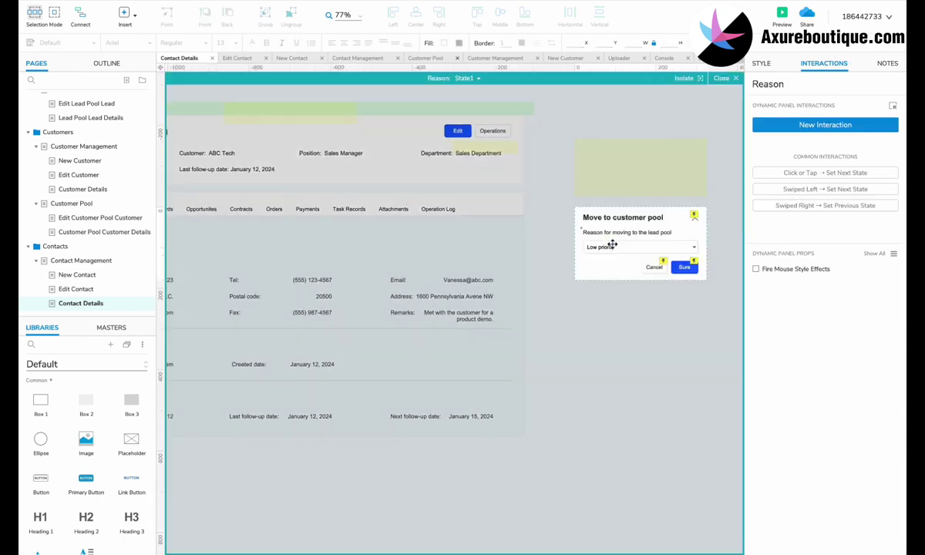
click(674, 261)
click(521, 183)
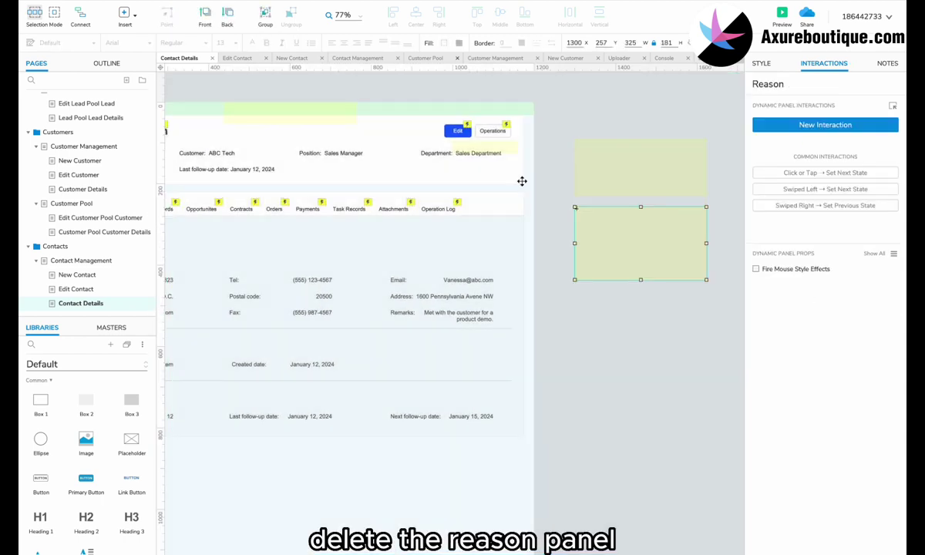
key(Delete)
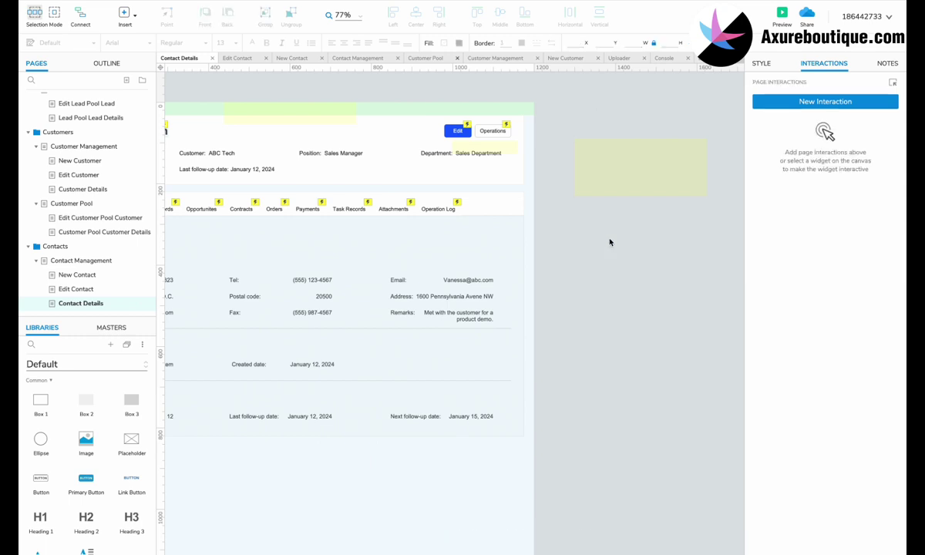
click(247, 171)
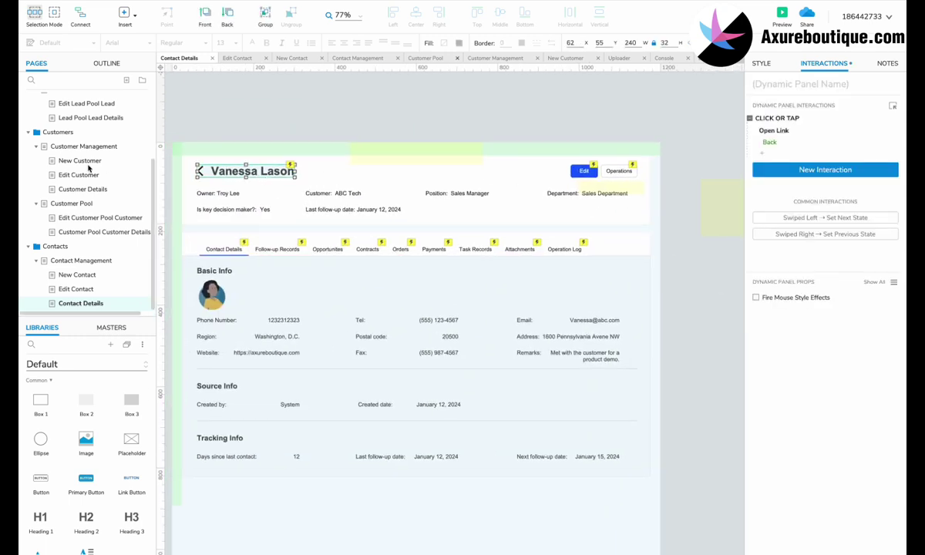
scroll(79, 230, up, 3)
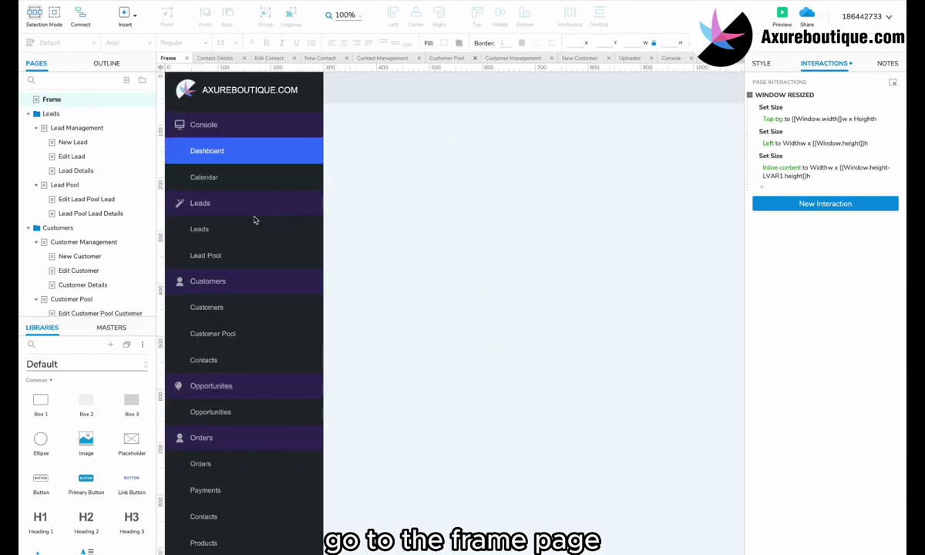
Link the Contacts navigation row to open Contact Management in the inline frame.
double_click(247, 241)
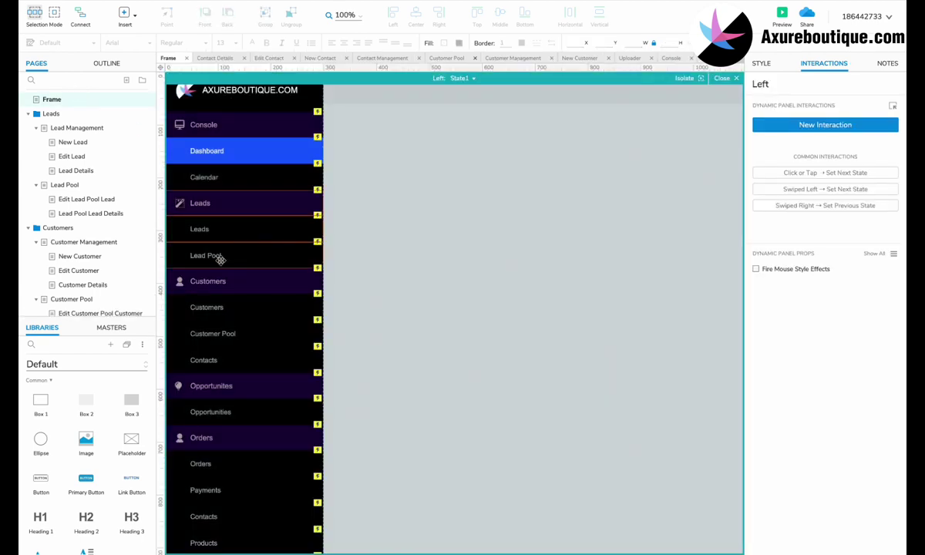
click(231, 317)
click(255, 316)
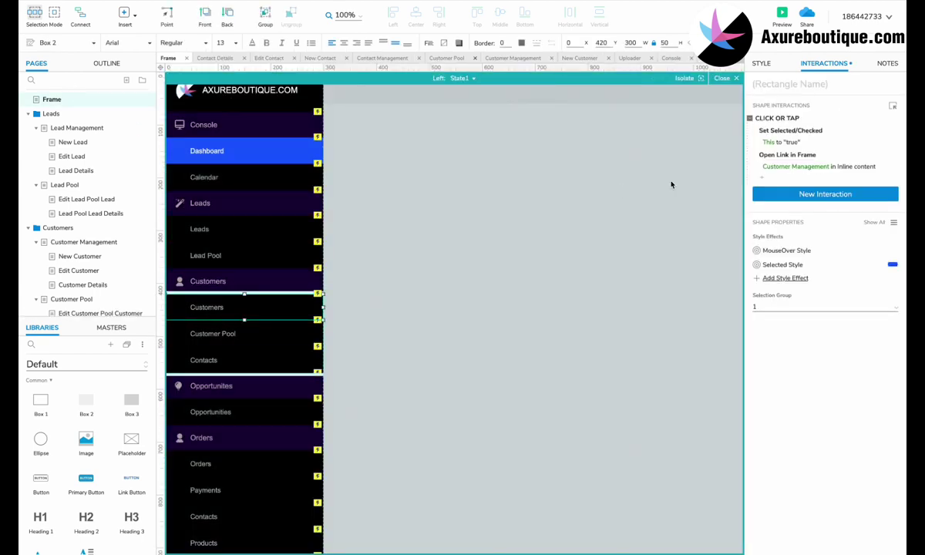
click(233, 359)
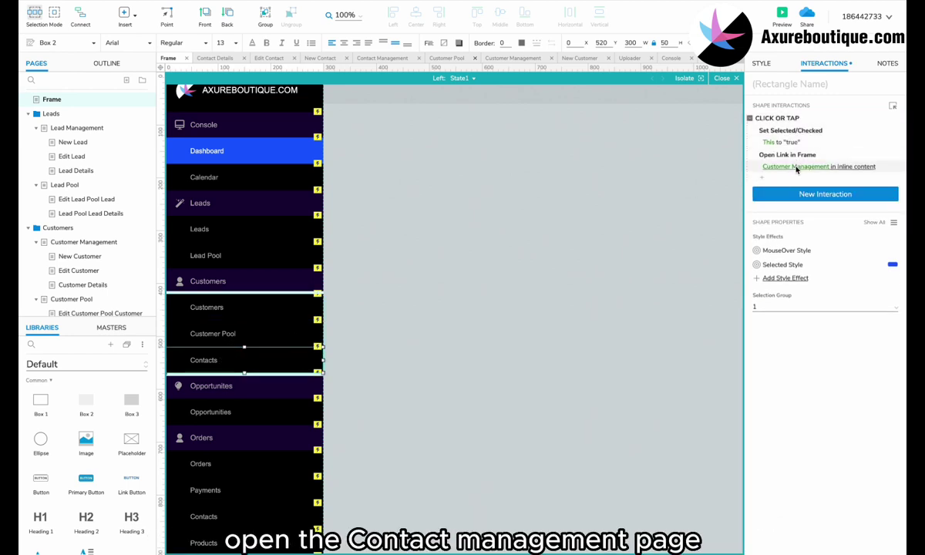
click(796, 167)
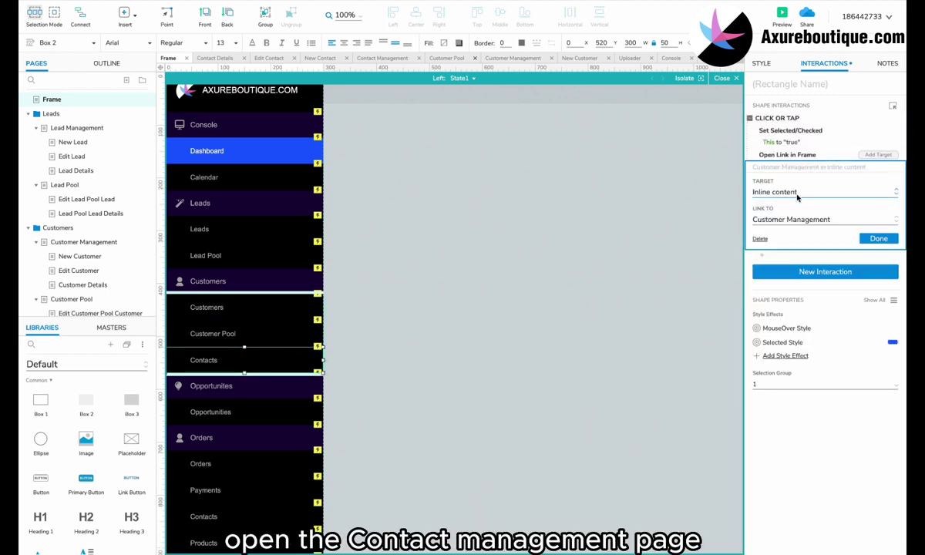
click(796, 219)
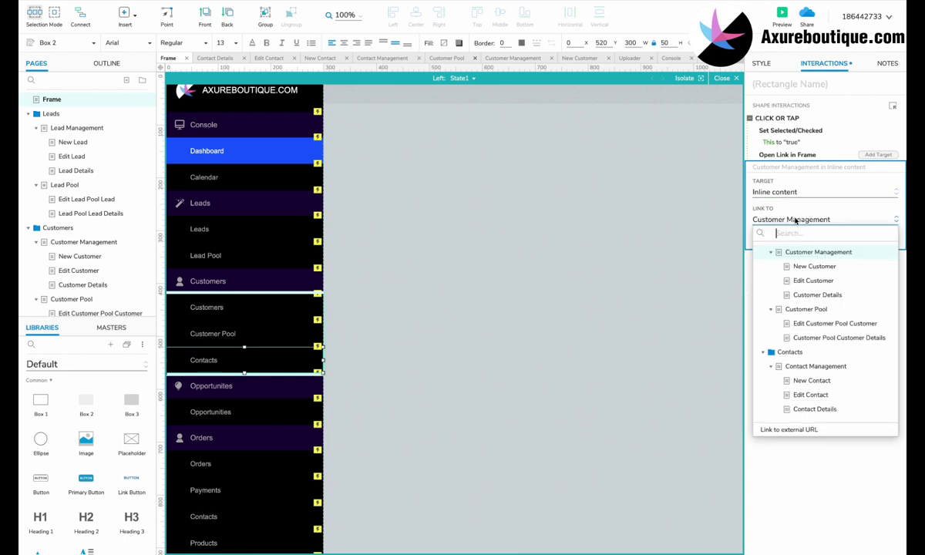
click(805, 367)
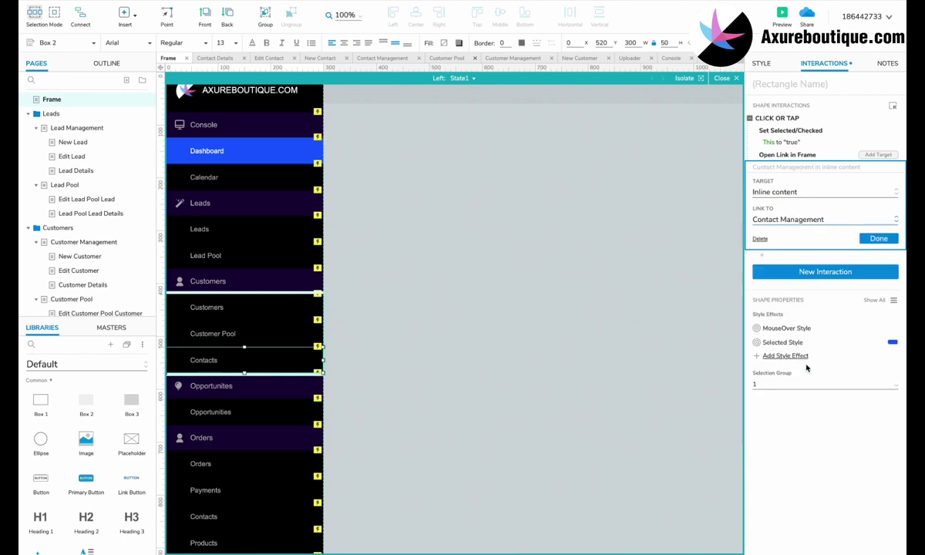
click(878, 239)
Leave the Left panel and preview the Frame page in the browser.
click(529, 271)
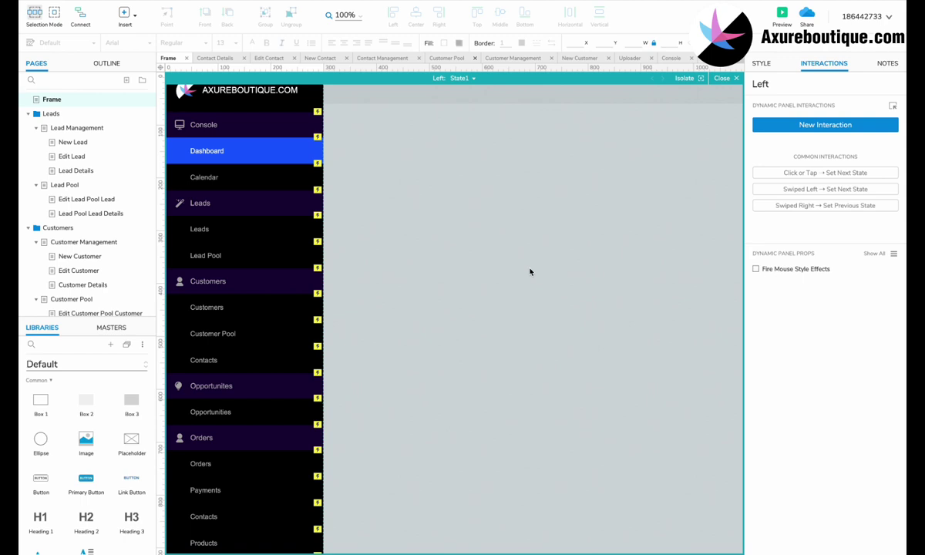
key(Escape)
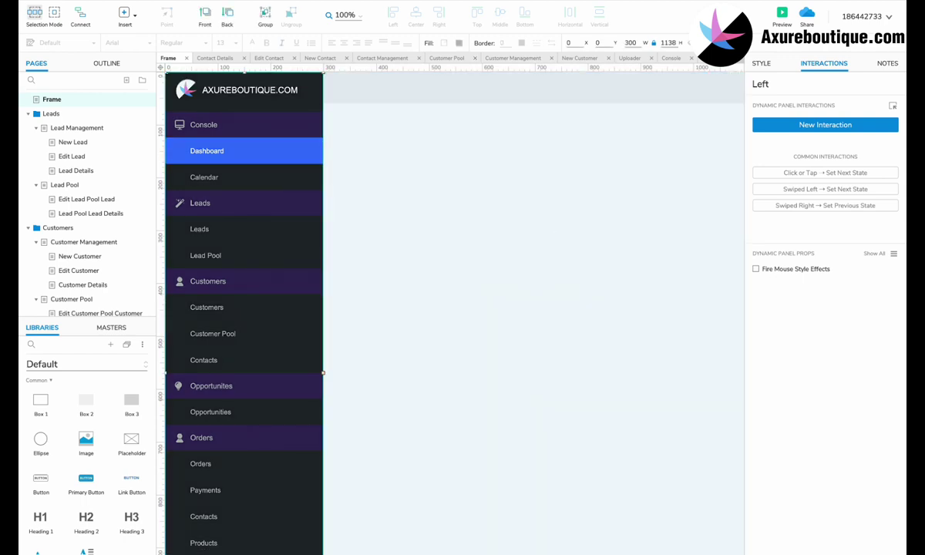
key(super+period)
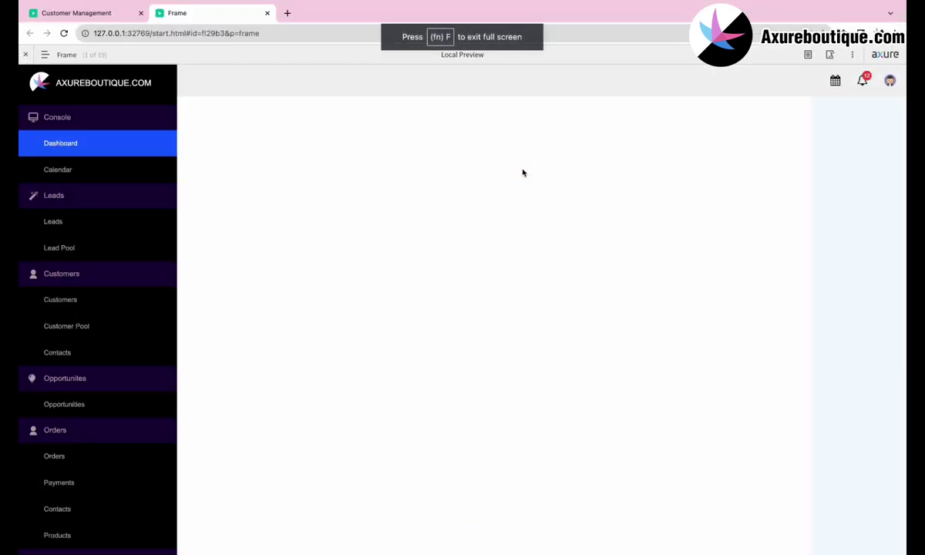
Open Contacts in the preview and filter by 10-20 days, Email and Position.
click(69, 352)
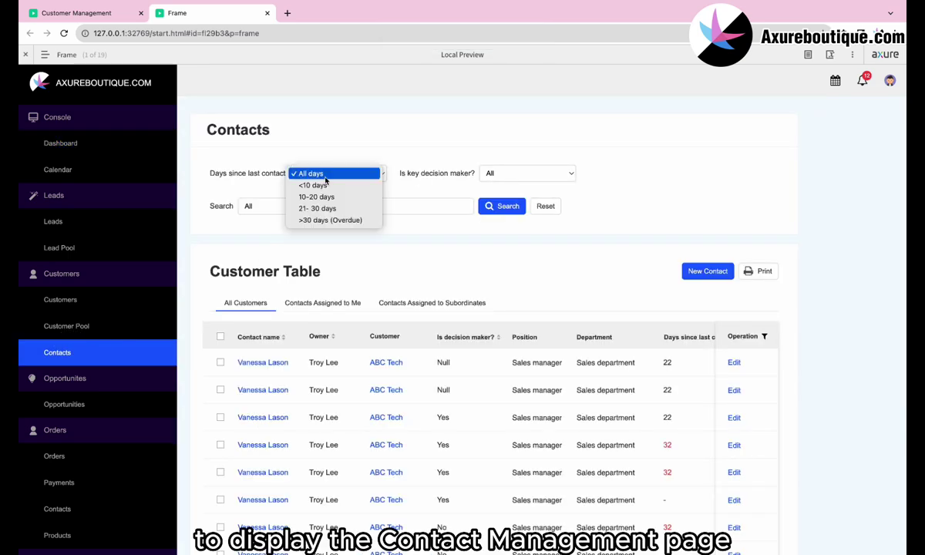
click(316, 196)
click(505, 174)
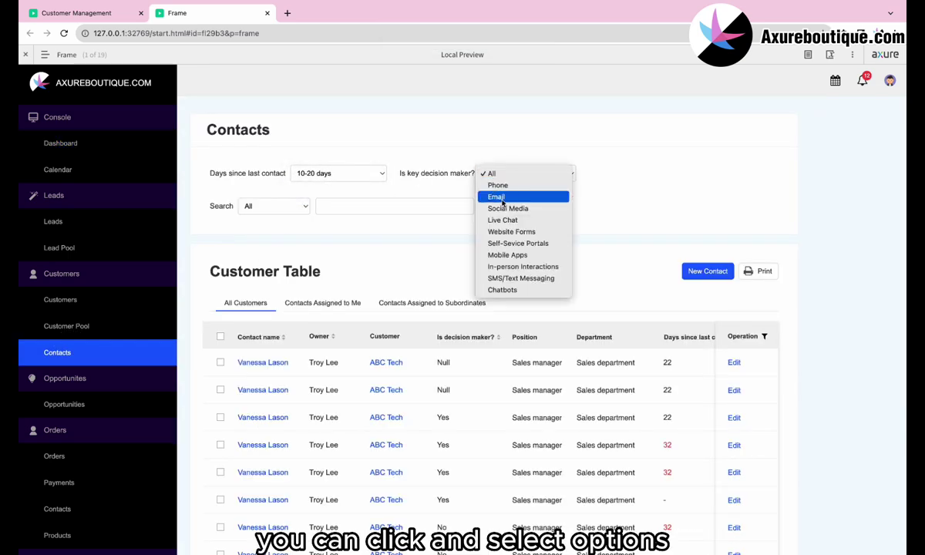
click(497, 197)
click(285, 209)
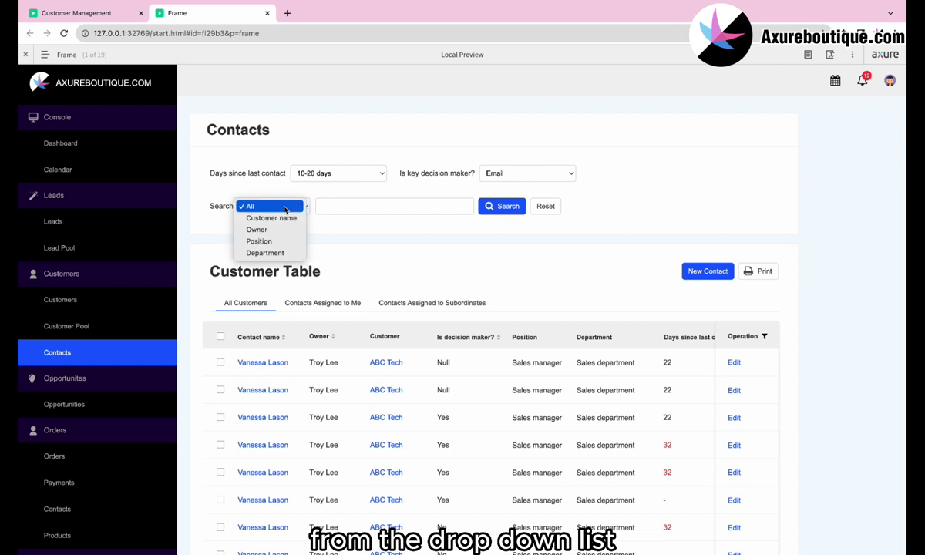
click(260, 241)
Switch between the Contacts Assigned to Me and Assigned to Subordinates tabs.
scroll(518, 252, down, 2)
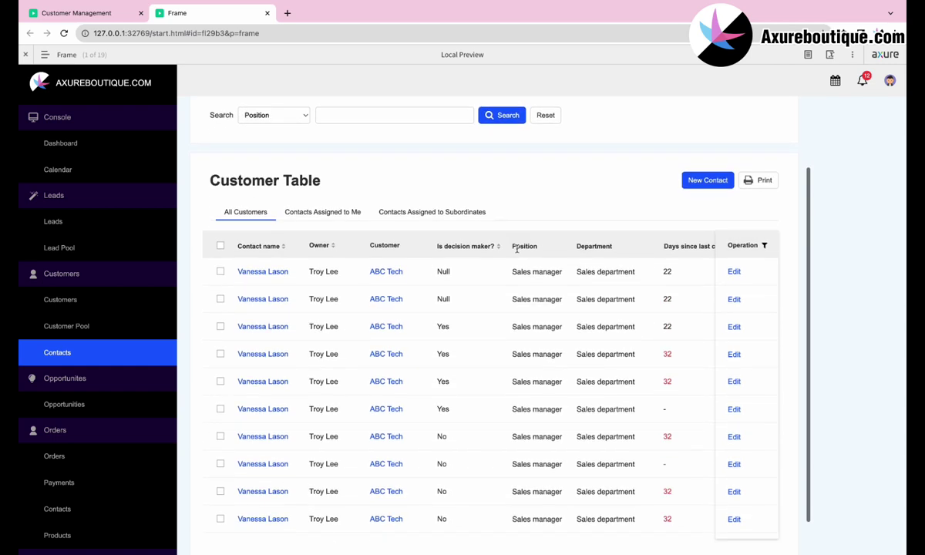
click(325, 209)
click(416, 212)
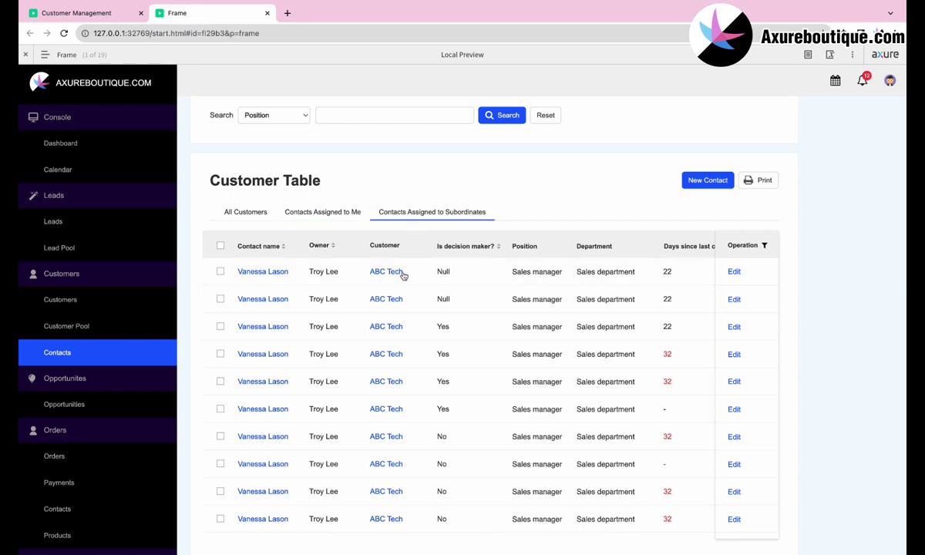
scroll(401, 271, right, 5)
scroll(402, 272, left, 5)
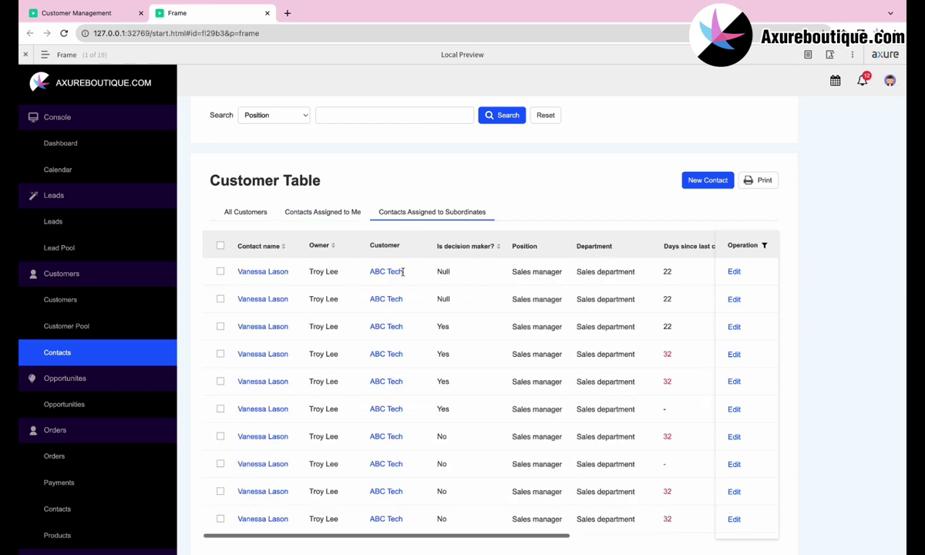
Submit the New Contact form and return to the Contacts list.
click(707, 180)
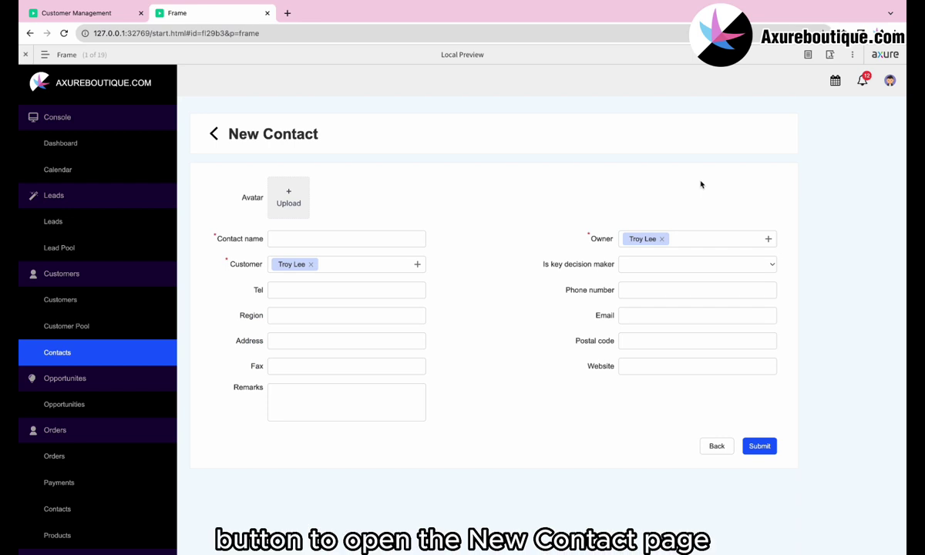
click(756, 447)
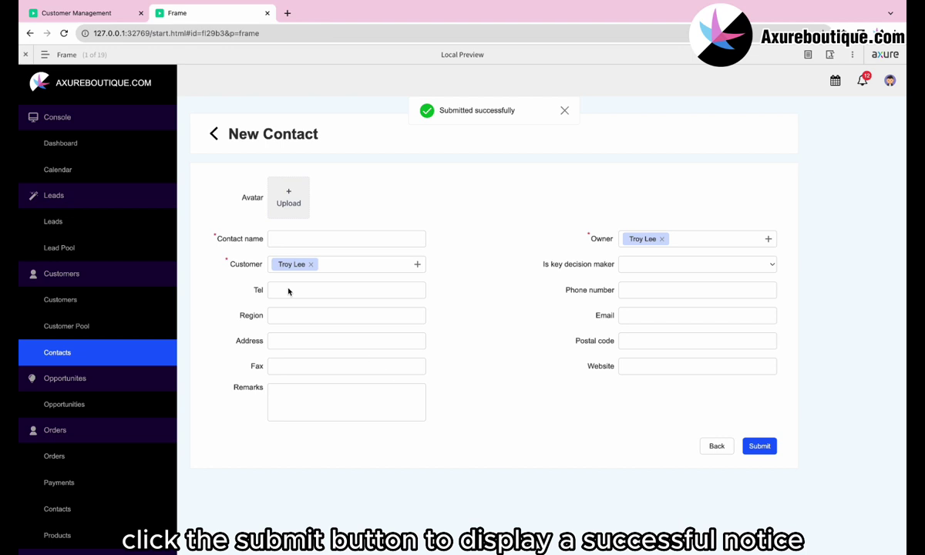
click(218, 135)
Edit the first contact, submit the form, and return to the Contacts list.
scroll(293, 243, down, 3)
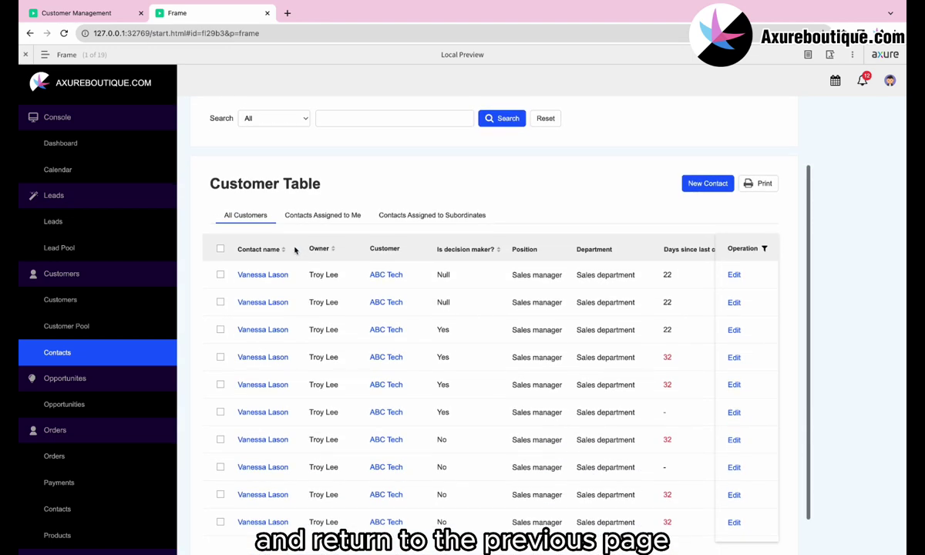
click(734, 276)
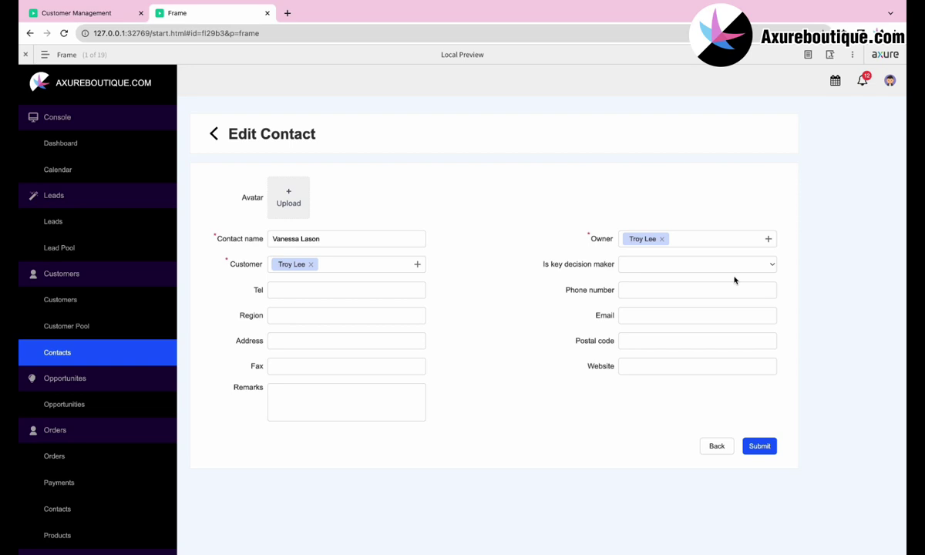
click(759, 447)
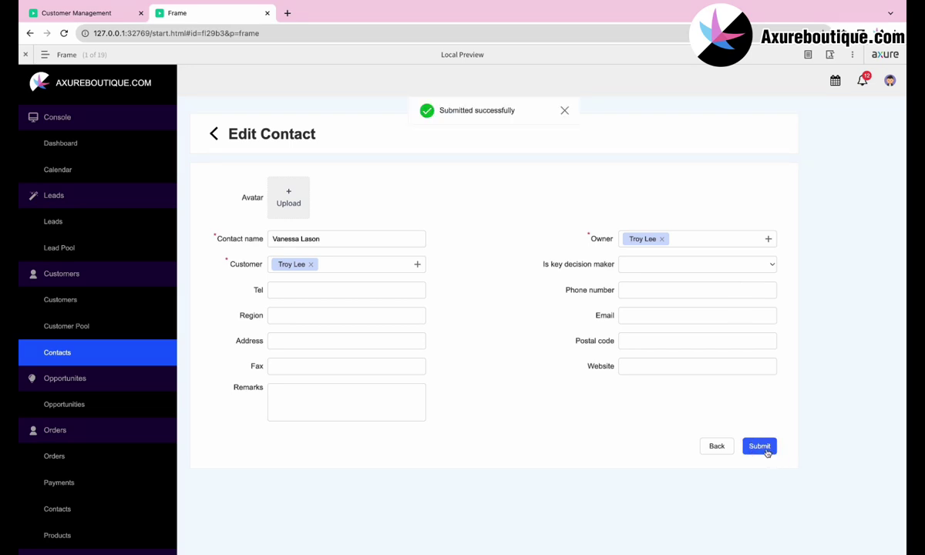
click(215, 135)
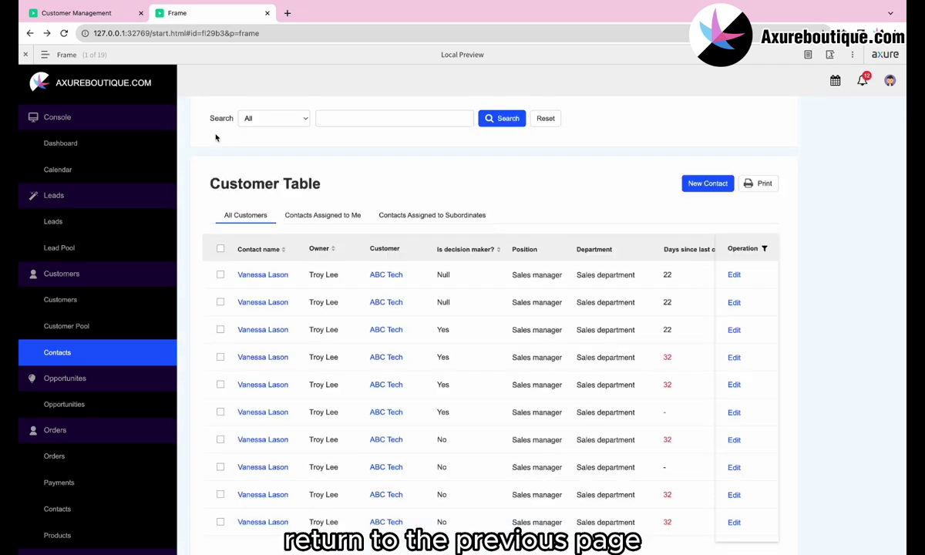
Archive the first contact from its detail page and confirm with Sure.
click(265, 274)
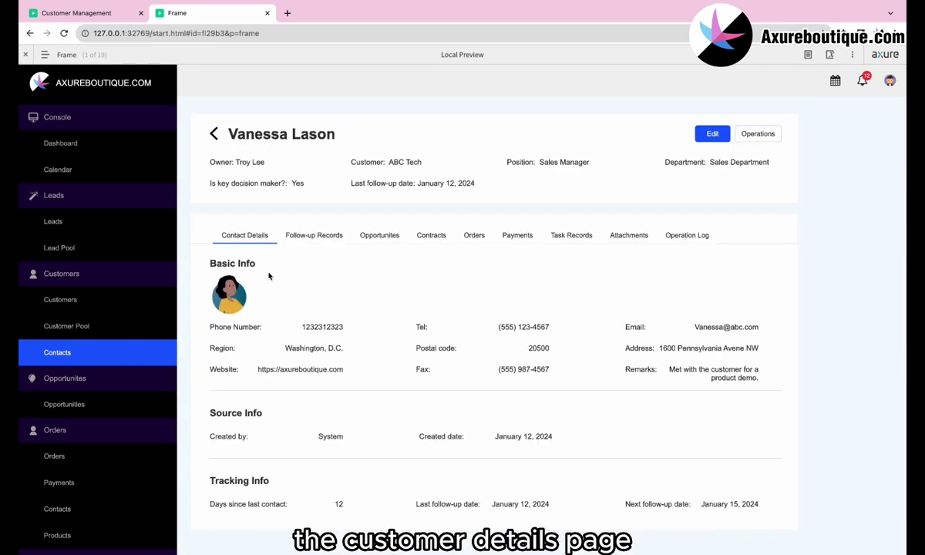
click(752, 133)
click(738, 154)
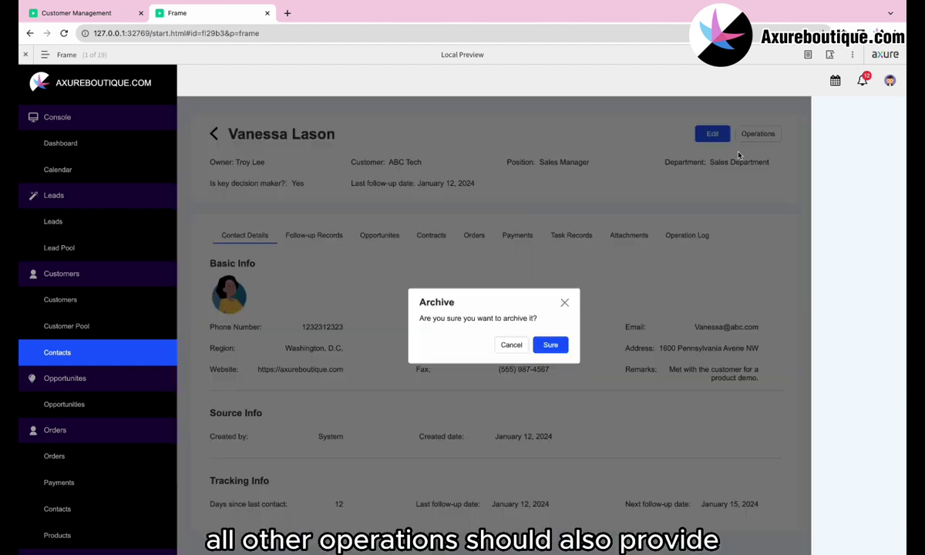
click(549, 345)
View Follow-up Records, Task Records, Attachments and Operation Log, then open the contact's edit form.
click(325, 236)
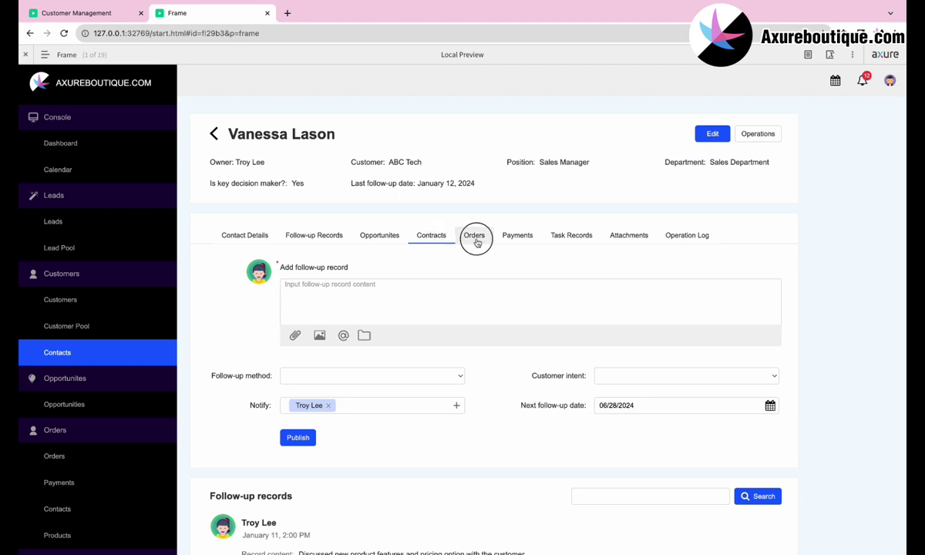
click(573, 239)
click(626, 234)
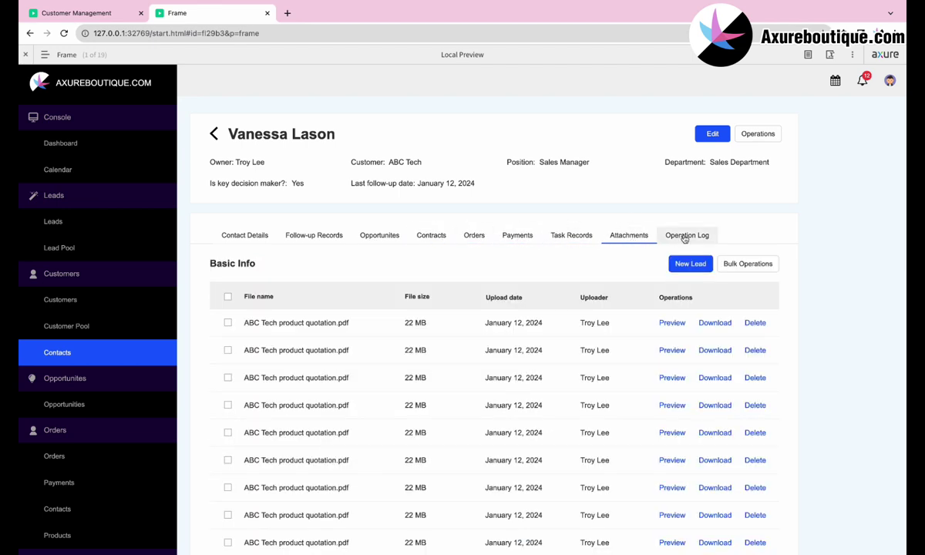
click(683, 236)
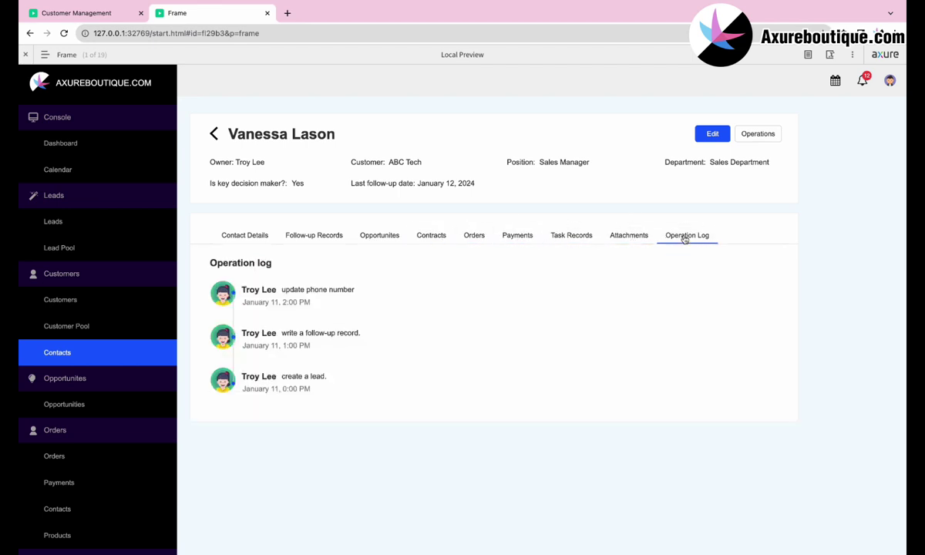
click(711, 134)
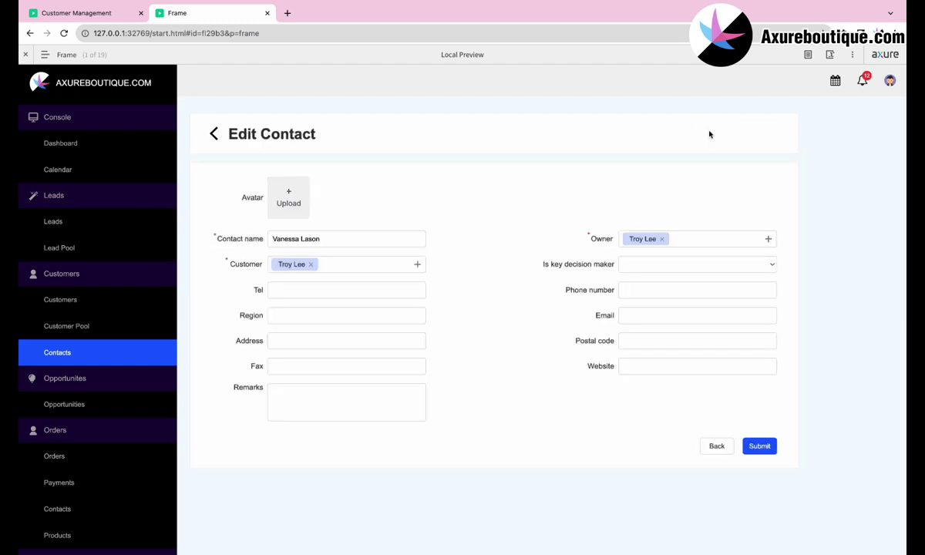